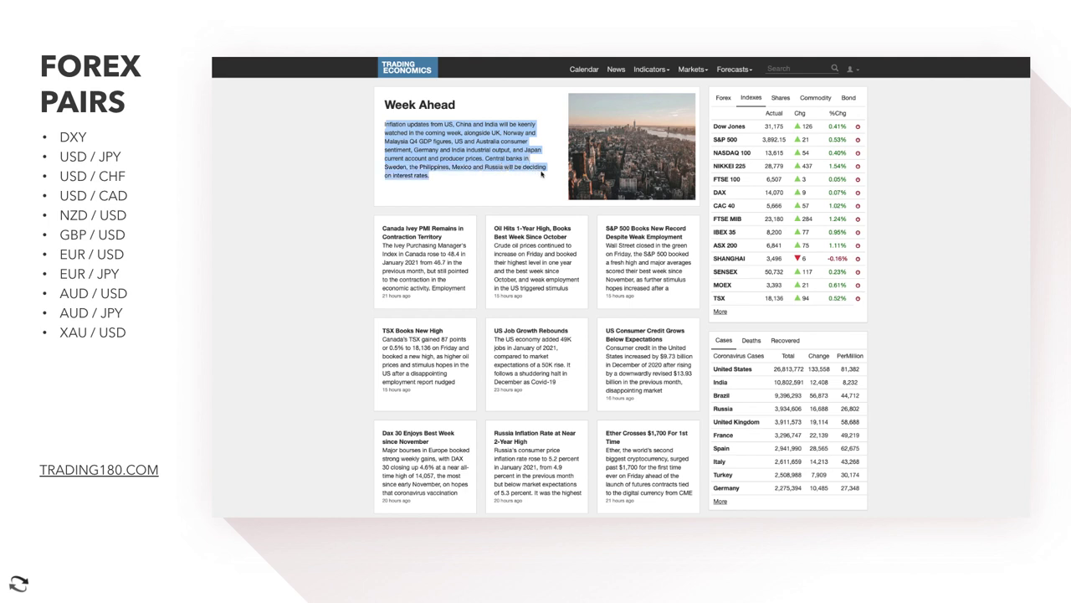
Read the Week Ahead summary, highlighting the US inflation updates, UK GDP figures and Japan current account mentions
{"action": "left_click", "coordinate": [489, 131]}
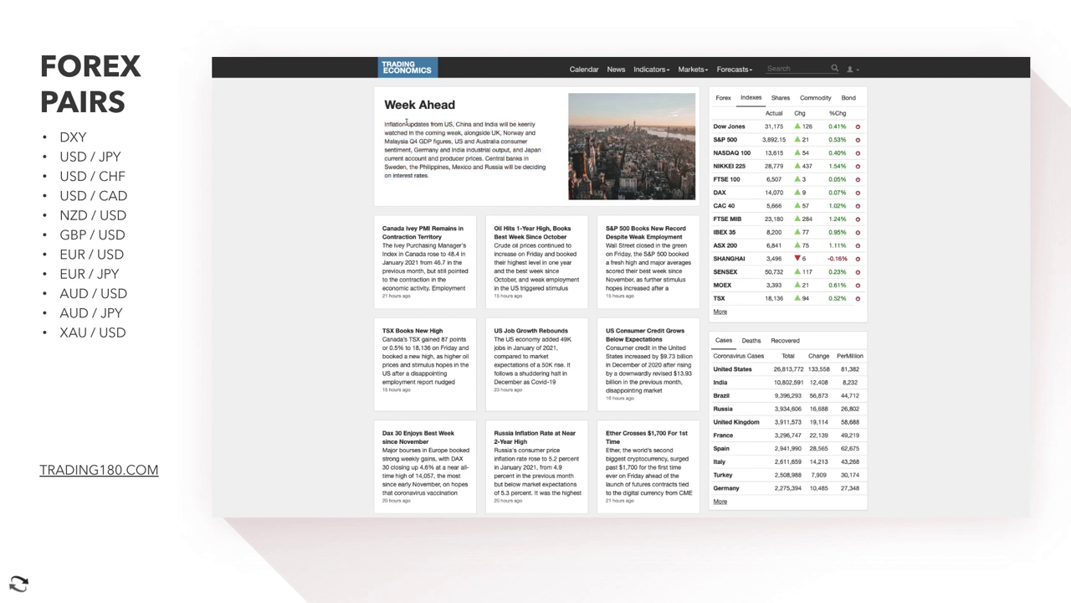
{"action": "left_click_drag", "start_coordinate": [385, 124], "coordinate": [449, 125]}
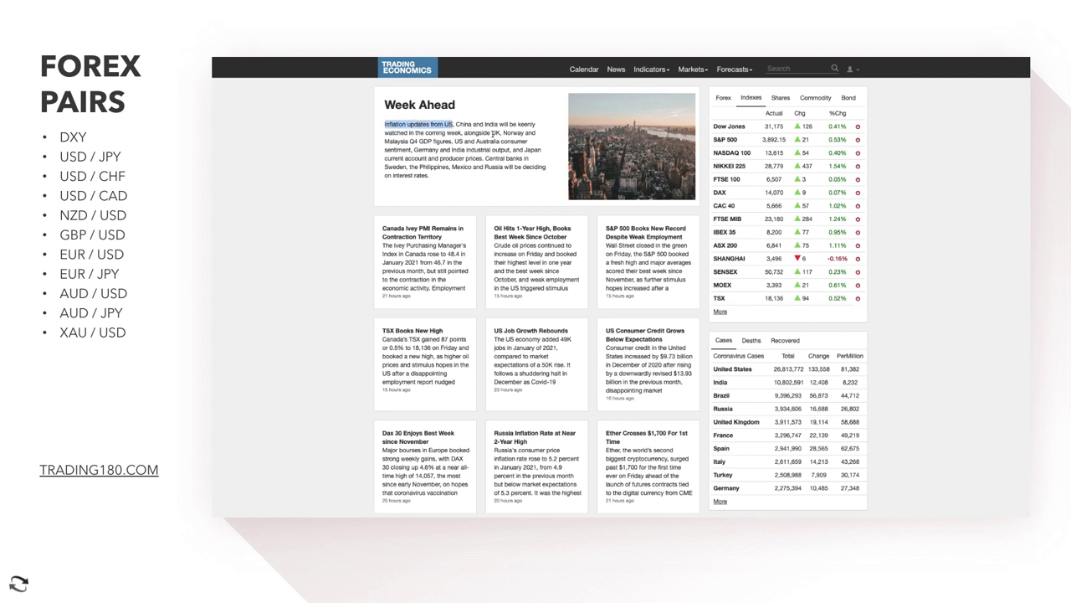
{"action": "left_click_drag", "start_coordinate": [493, 133], "coordinate": [500, 134]}
{"action": "left_click", "coordinate": [409, 141]}
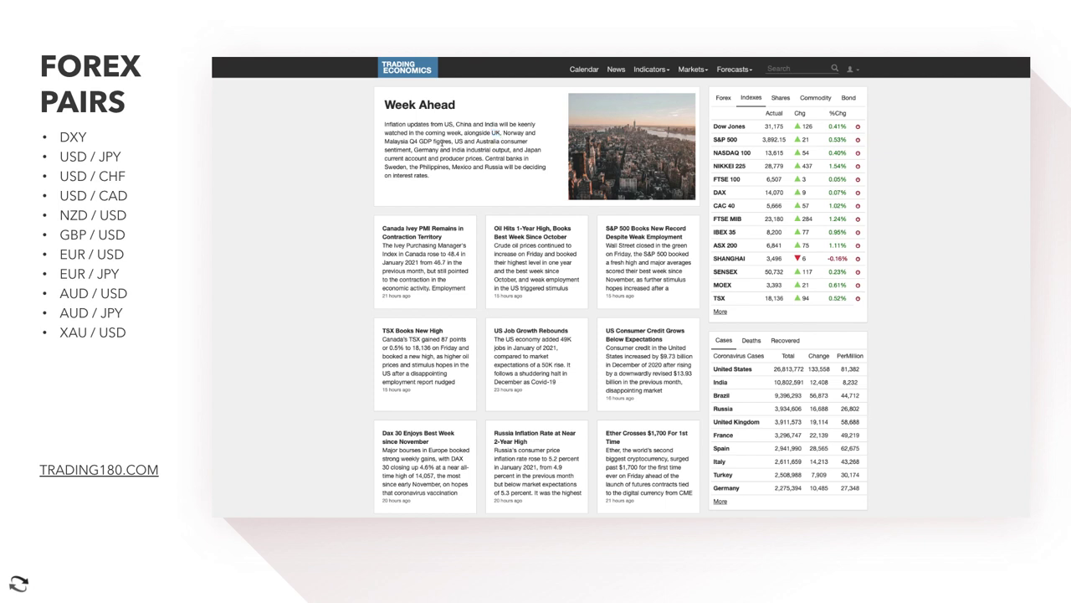
{"action": "left_click_drag", "start_coordinate": [410, 142], "coordinate": [466, 143]}
{"action": "left_click", "coordinate": [393, 158]}
{"action": "left_click_drag", "start_coordinate": [385, 160], "coordinate": [427, 159]}
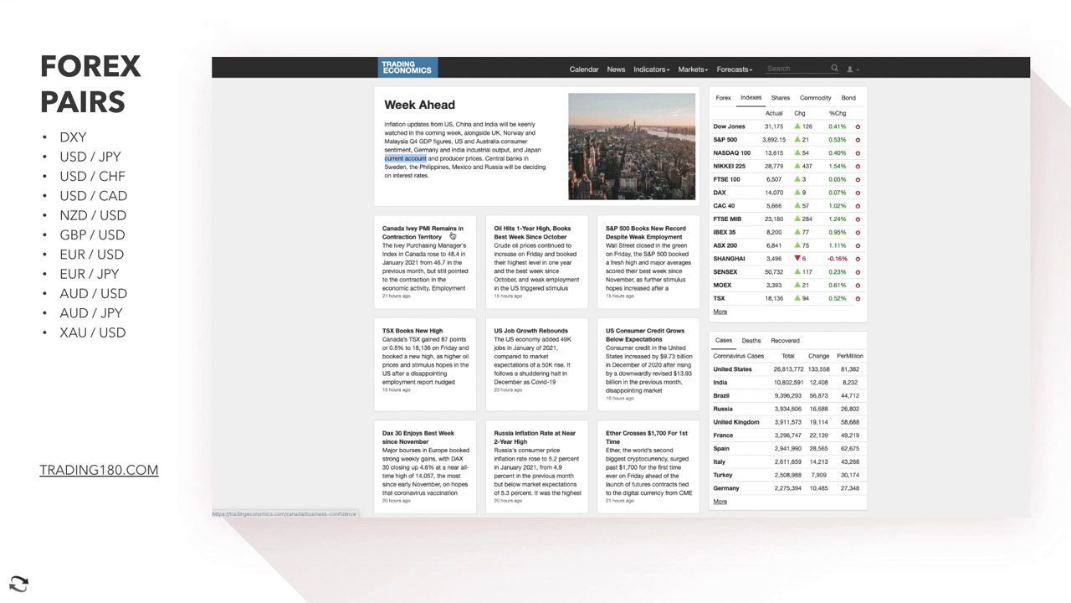
{"action": "left_click", "coordinate": [427, 216]}
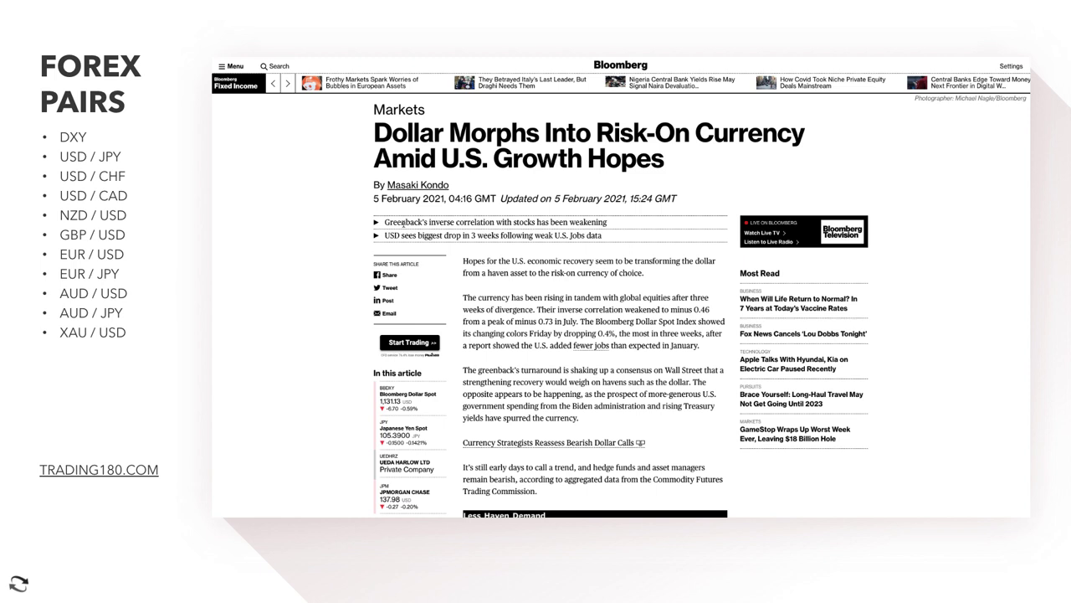
Read the key points of Bloomberg's risk-on dollar article and the Discord message about the shift between buying euros and dollars
{"action": "left_click_drag", "start_coordinate": [385, 222], "coordinate": [603, 237]}
{"action": "left_click_drag", "start_coordinate": [482, 261], "coordinate": [609, 289]}
{"action": "left_click", "coordinate": [609, 289]}
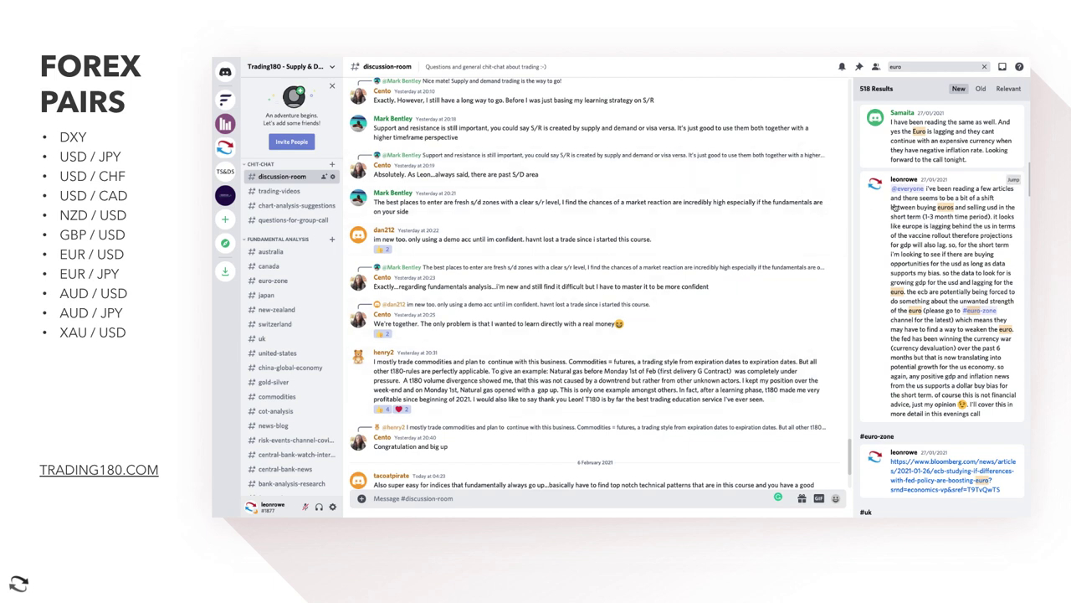
{"action": "left_click", "coordinate": [929, 181]}
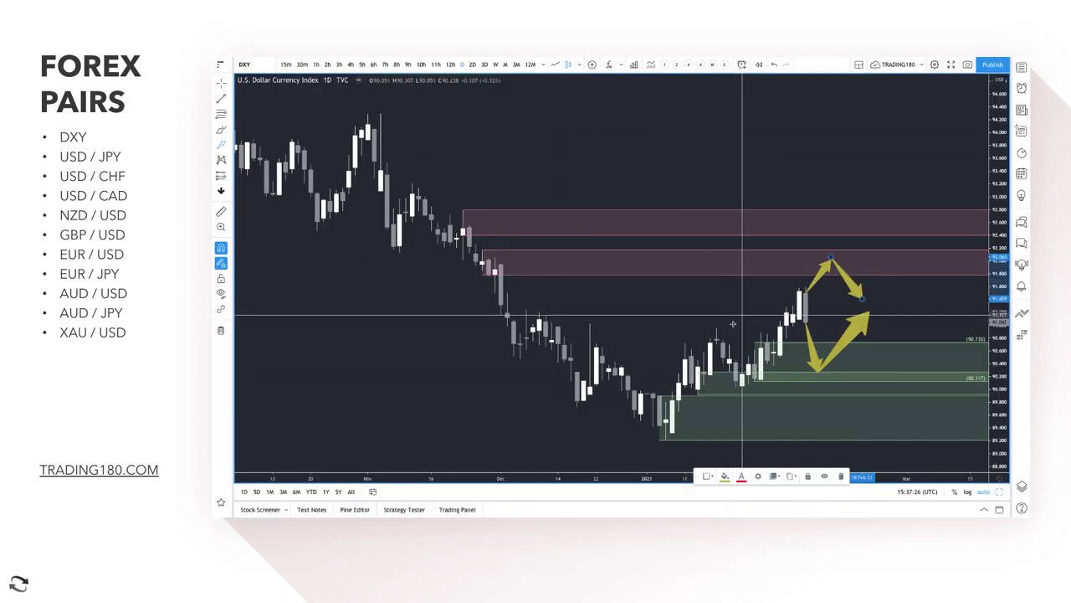
Move the floating drawing toolbar off the DXY daily chart and examine the longer price history around its supply and demand zones
{"action": "left_click_drag", "start_coordinate": [695, 477], "coordinate": [696, 510]}
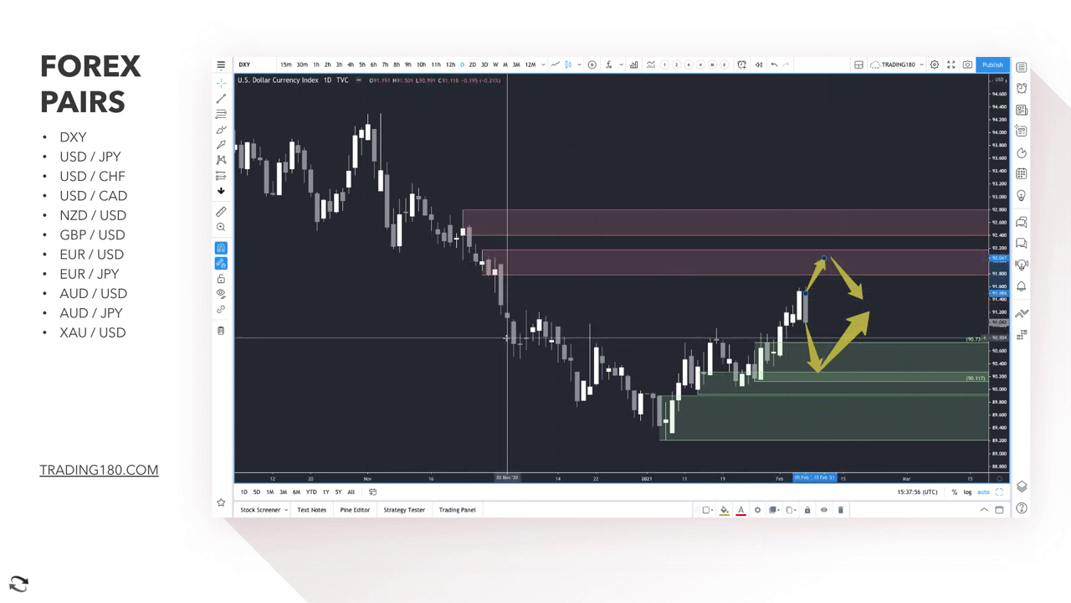
{"action": "scroll", "coordinate": [728, 278], "scroll_direction": "down", "scroll_amount": 1}
{"action": "scroll", "coordinate": [728, 277], "scroll_direction": "down", "scroll_amount": 3}
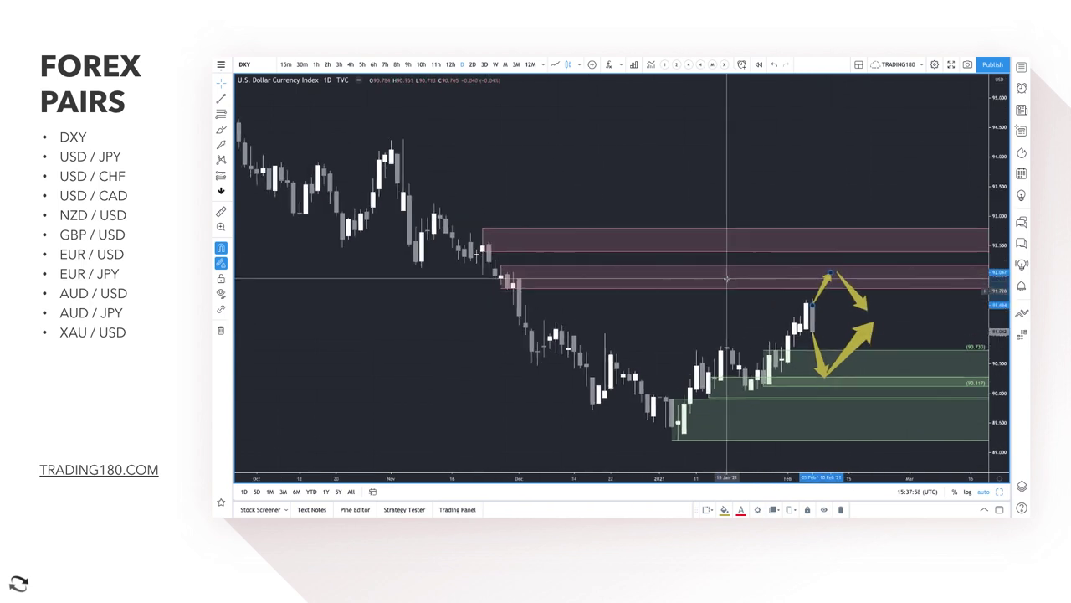
{"action": "scroll", "coordinate": [727, 278], "scroll_direction": "down", "scroll_amount": 5}
{"action": "scroll", "coordinate": [661, 230], "scroll_direction": "up", "scroll_amount": 3}
{"action": "scroll", "coordinate": [657, 228], "scroll_direction": "down", "scroll_amount": 4}
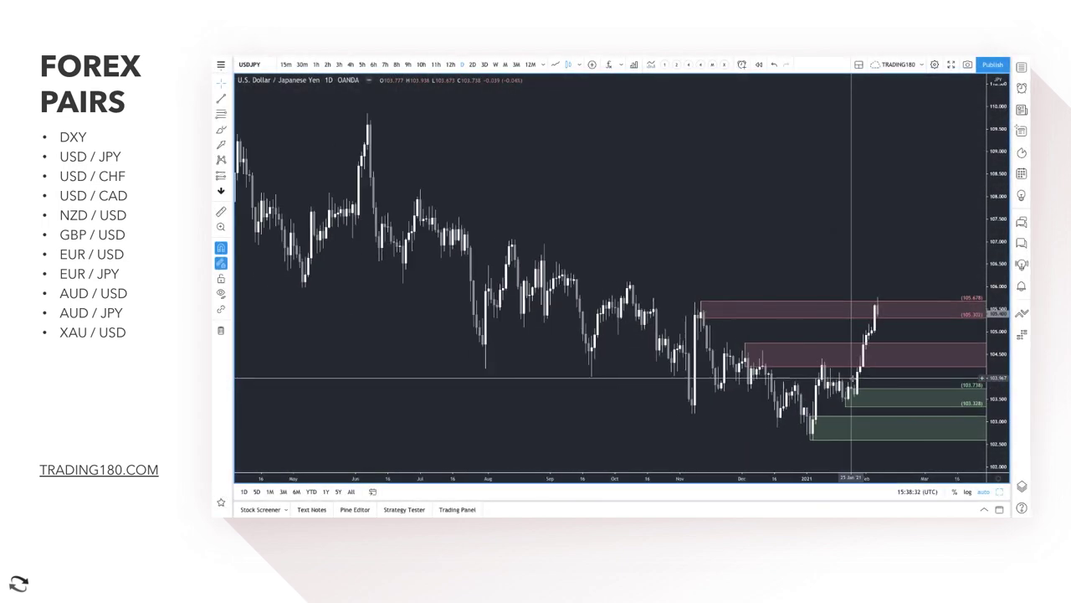
Delete the lower supply zone, between about 104.2 and 104.75, from the USD/JPY daily chart
{"action": "scroll", "coordinate": [852, 378], "scroll_direction": "up", "scroll_amount": 4}
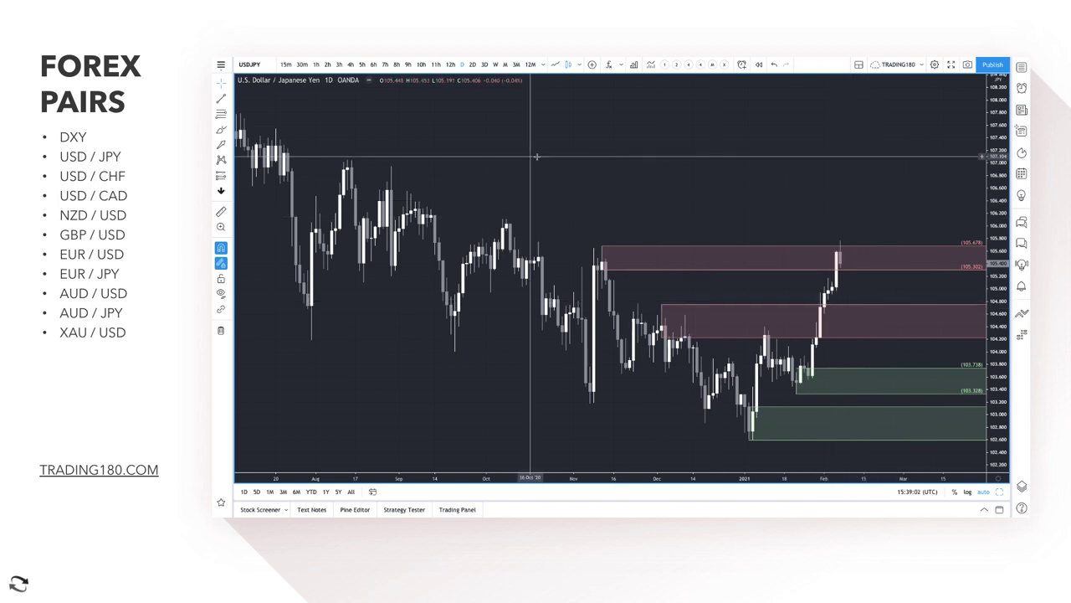
{"action": "left_click", "coordinate": [848, 310]}
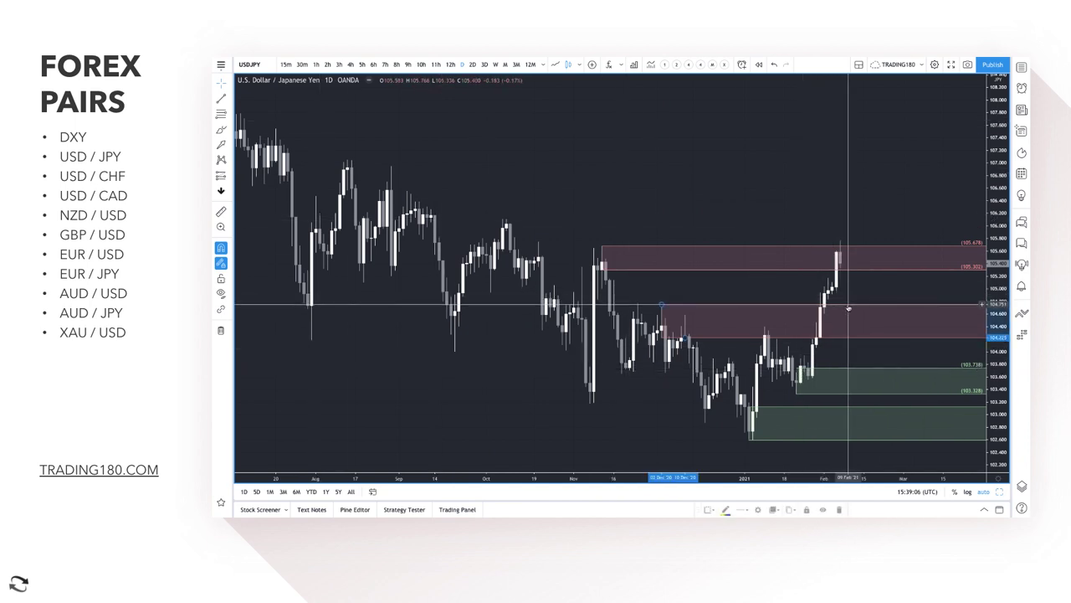
{"action": "key", "text": "Delete"}
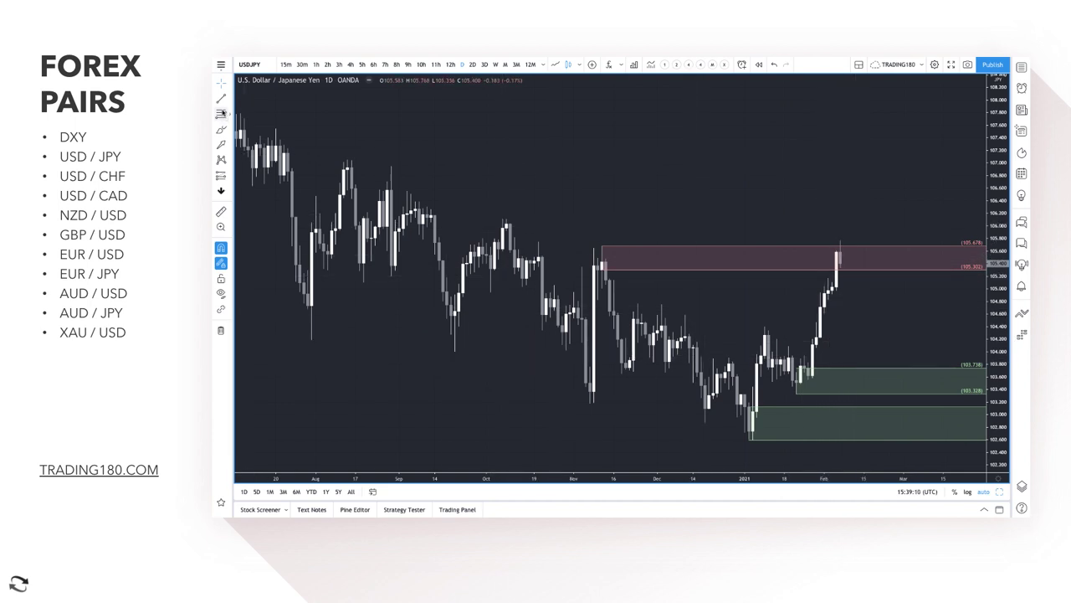
Draw a price zone from 105.966 to 107.050 starting at the August high on USD/JPY and apply the SUPPLY template
{"action": "left_click", "coordinate": [221, 113]}
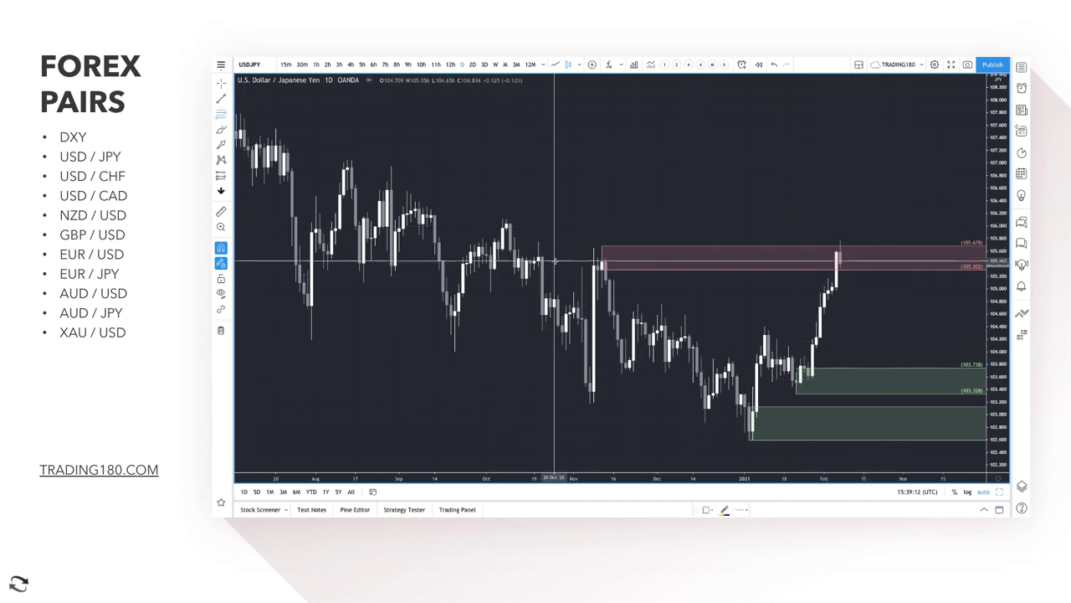
{"action": "left_click_drag", "start_coordinate": [506, 226], "coordinate": [347, 159]}
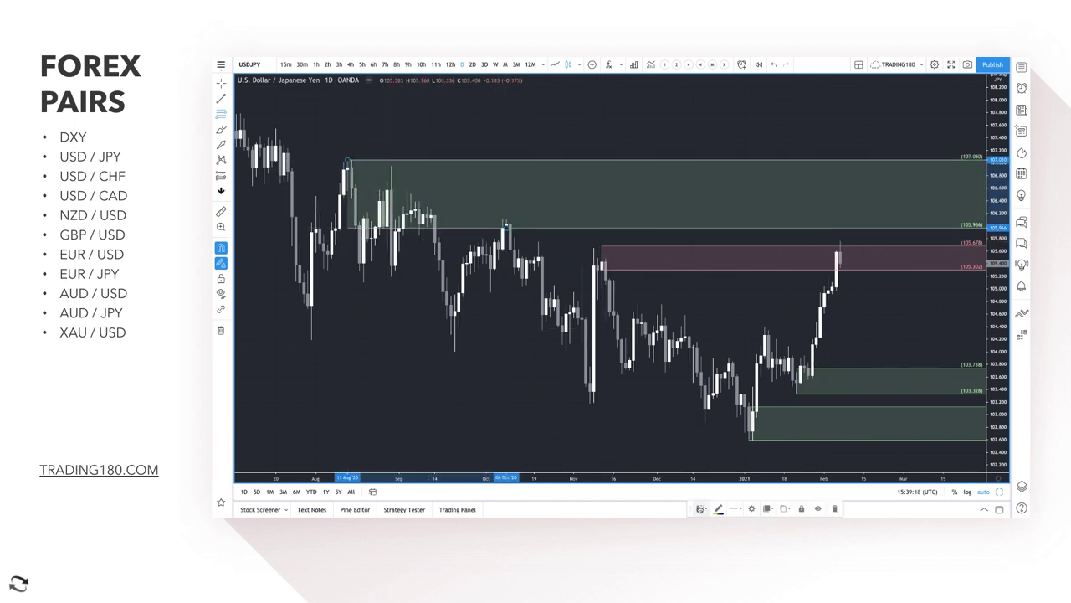
{"action": "left_click", "coordinate": [700, 508]}
{"action": "left_click", "coordinate": [720, 397]}
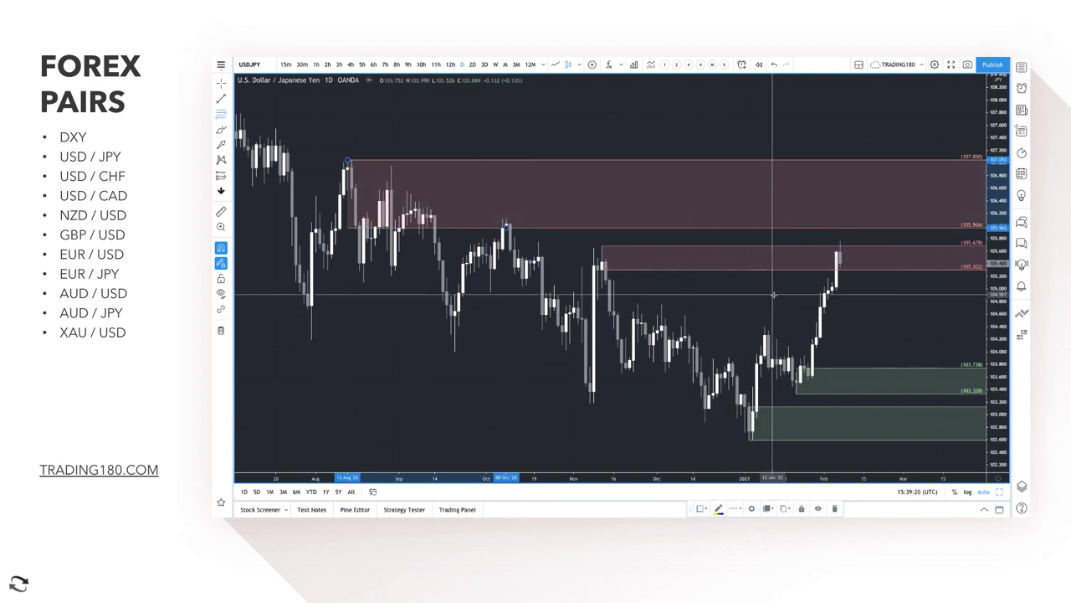
Draw projection arrows on USD/JPY from the latest candle down to about 103.57 in the demand zone and back up to about 105.06
{"action": "scroll", "coordinate": [772, 291], "scroll_direction": "up", "scroll_amount": 2}
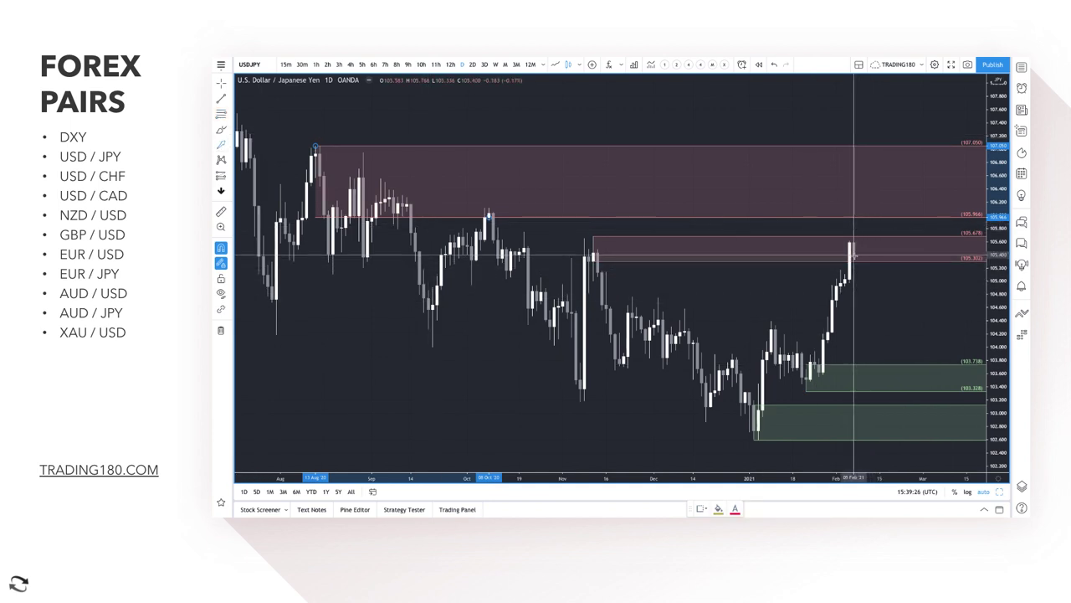
{"action": "left_click", "coordinate": [884, 375]}
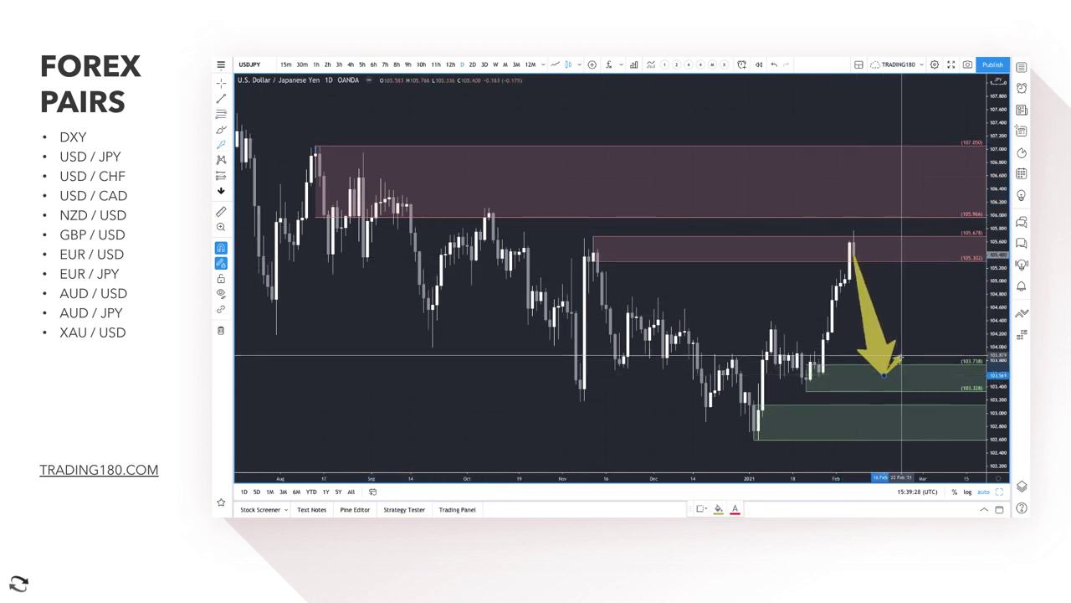
{"action": "double_click", "coordinate": [941, 277]}
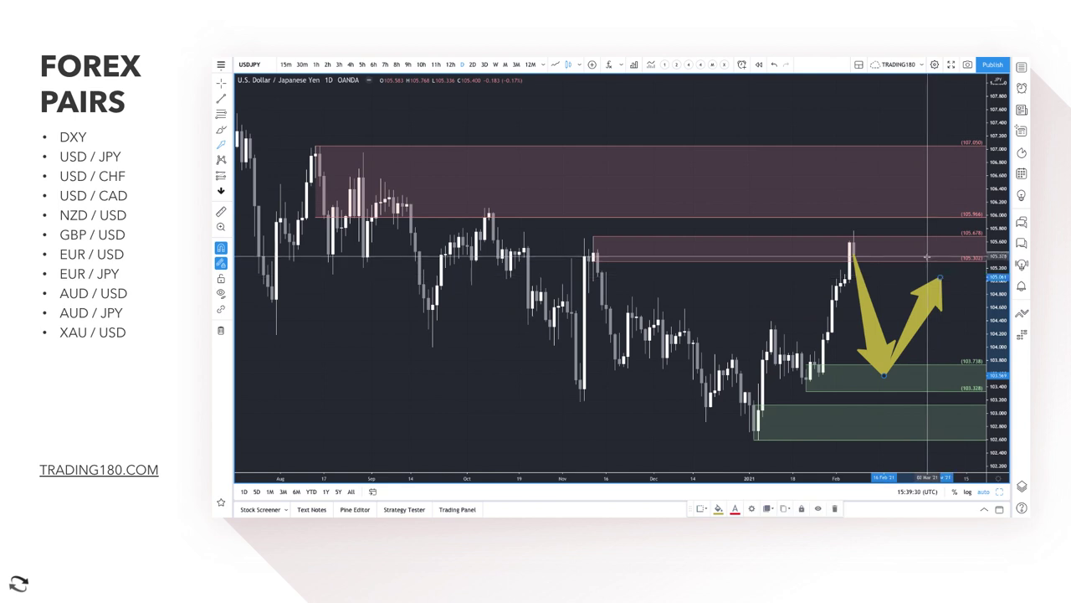
Draw projection arrows on USD/JPY from the latest high up to about 106.57 in the new supply zone and back down to about 105.5
{"action": "left_click", "coordinate": [850, 243]}
{"action": "double_click", "coordinate": [879, 174]}
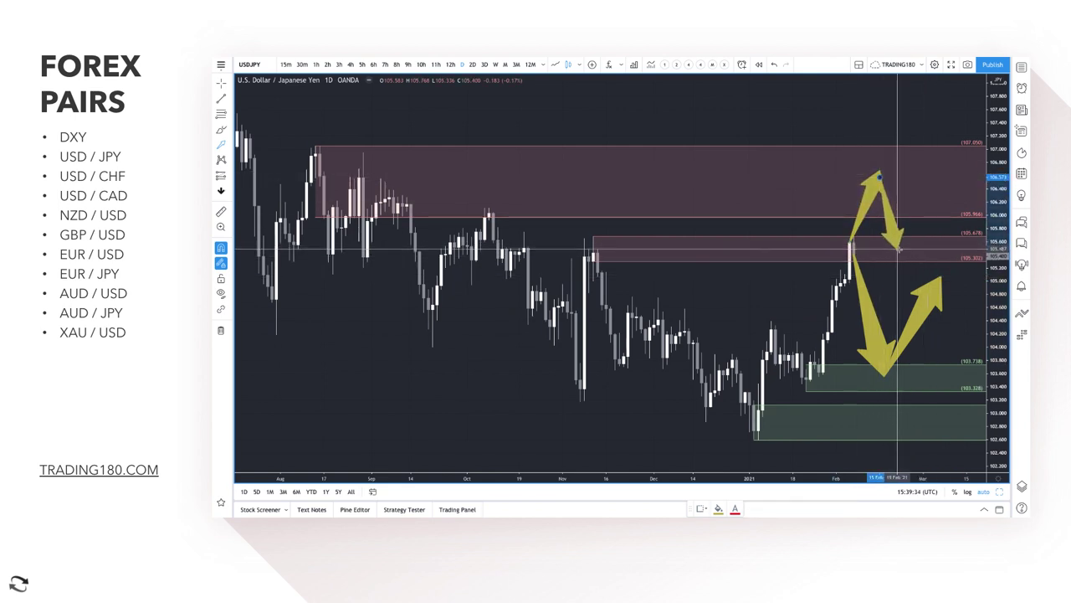
{"action": "double_click", "coordinate": [901, 251]}
{"action": "left_click", "coordinate": [940, 191]}
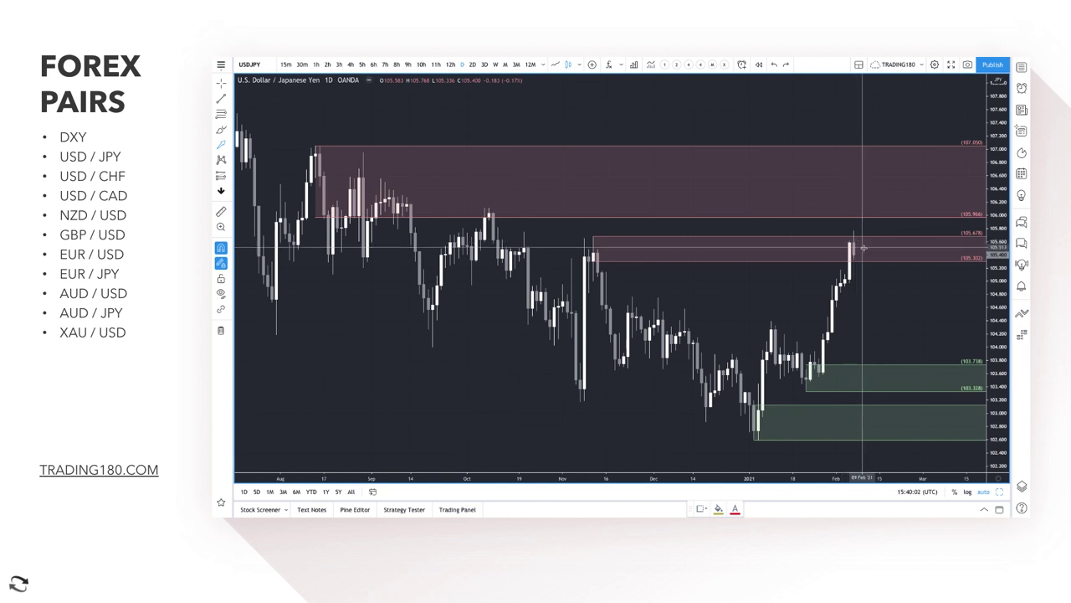
Draw a bearish arrow on USD/JPY from the latest candle down to about 103.94, and delete it
{"action": "left_click_drag", "start_coordinate": [854, 255], "coordinate": [911, 351]}
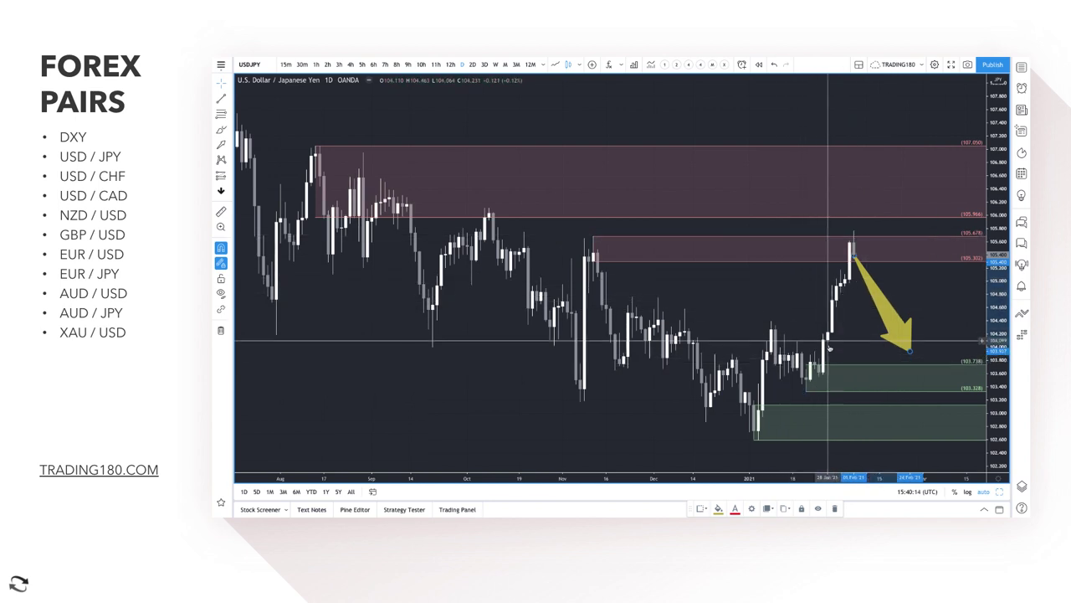
{"action": "right_click", "coordinate": [893, 310]}
{"action": "left_click", "coordinate": [893, 311]}
{"action": "key", "text": "Delete"}
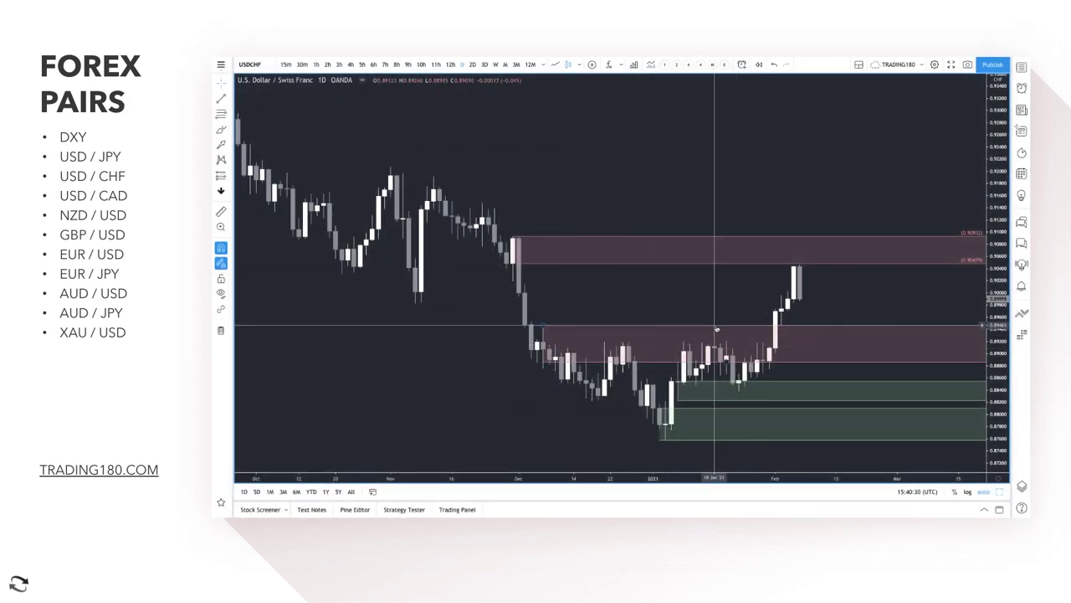
Delete the lower supply zone on USD/CHF and draw a zone from 0.88893 to 0.88386 with the DEMAND template
{"action": "key", "text": "Delete"}
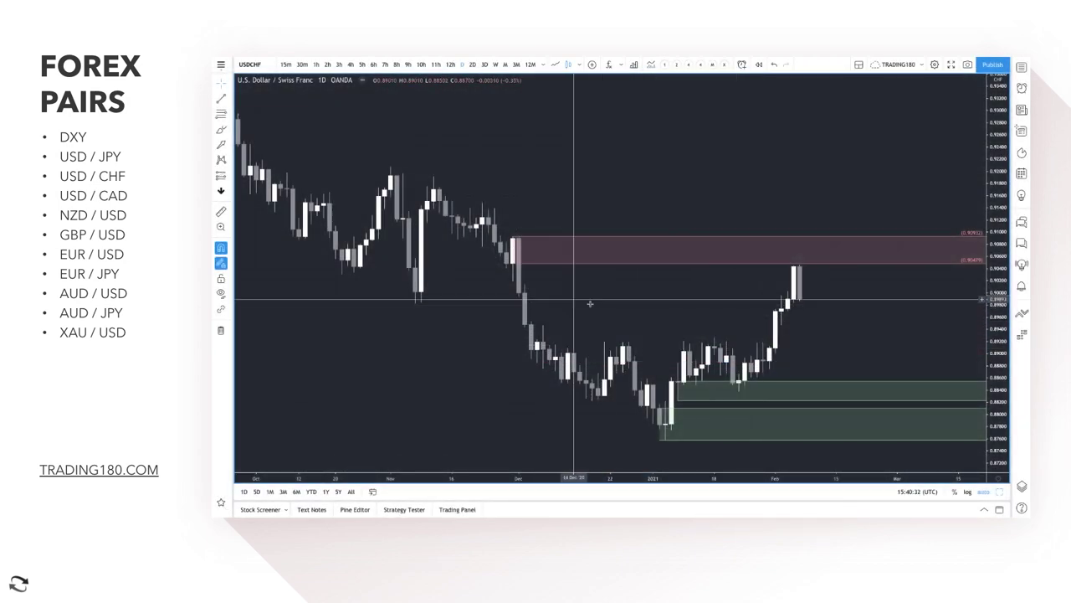
{"action": "left_click", "coordinate": [222, 114]}
{"action": "left_click", "coordinate": [762, 360]}
{"action": "left_click", "coordinate": [738, 388]}
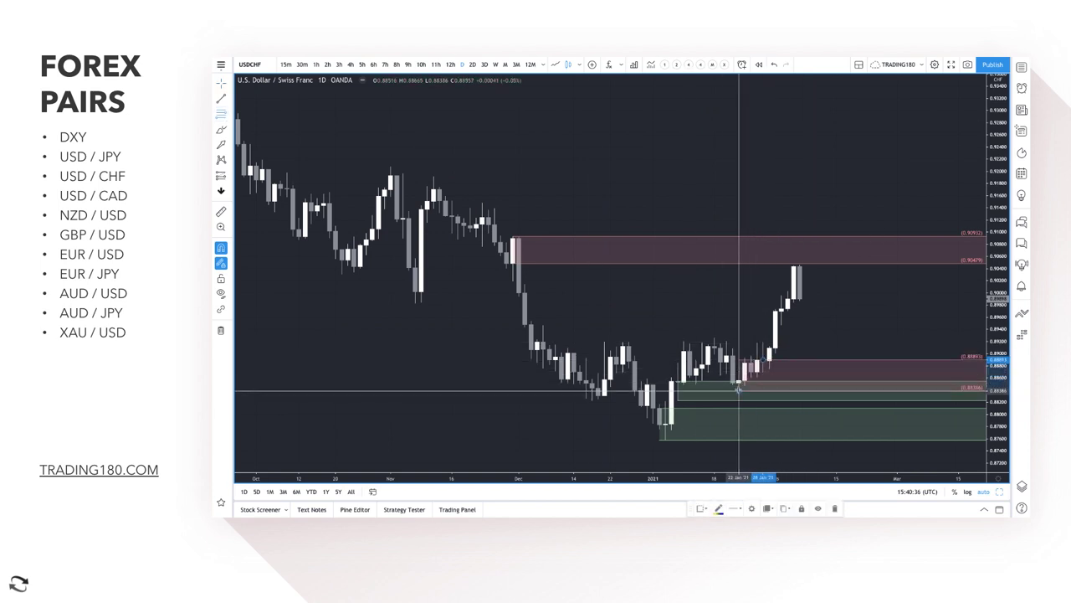
{"action": "left_click", "coordinate": [698, 509]}
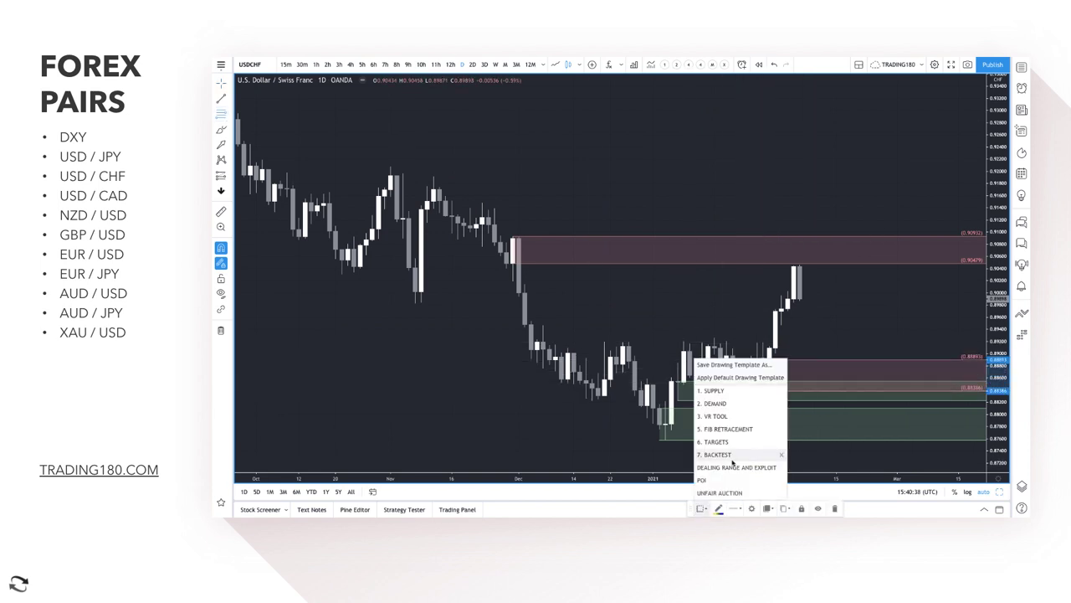
{"action": "left_click", "coordinate": [714, 403]}
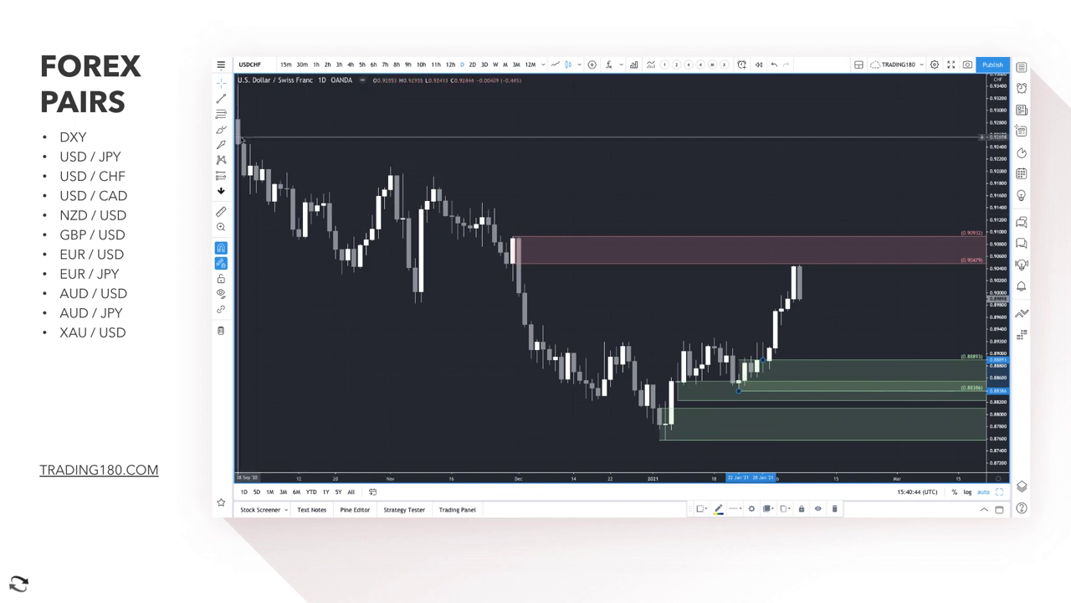
Draw projection arrows on USD/CHF from the latest candle down to about 0.886 and back up to about 0.899, and delete them
{"action": "left_click", "coordinate": [220, 145]}
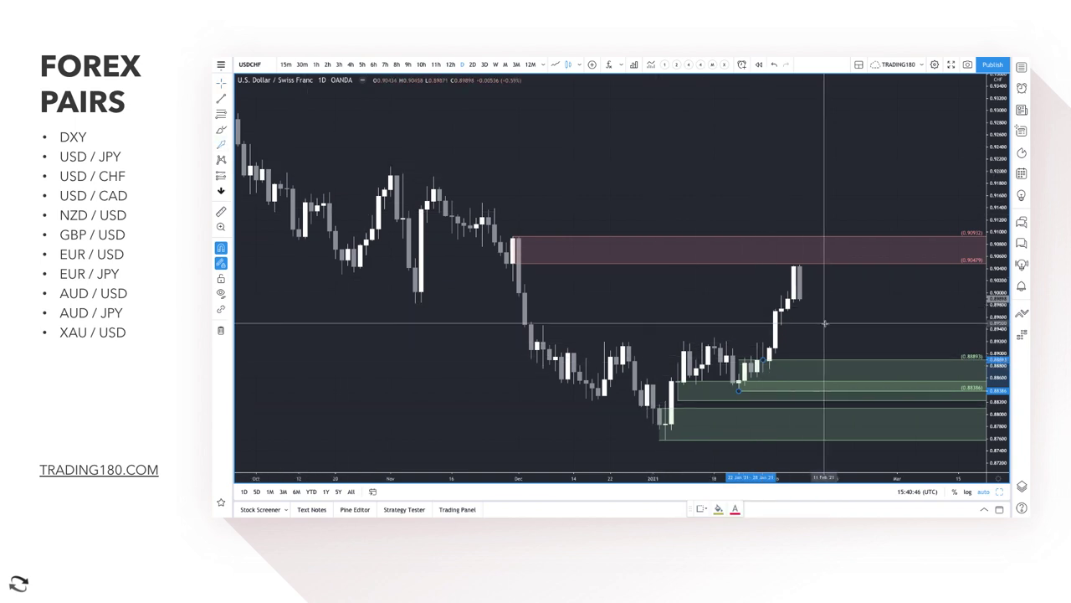
{"action": "mouse_move", "coordinate": [800, 299]}
{"action": "left_mouse_down"}
{"action": "mouse_move", "coordinate": [829, 374]}
{"action": "mouse_move", "coordinate": [890, 299]}
{"action": "left_mouse_up"}
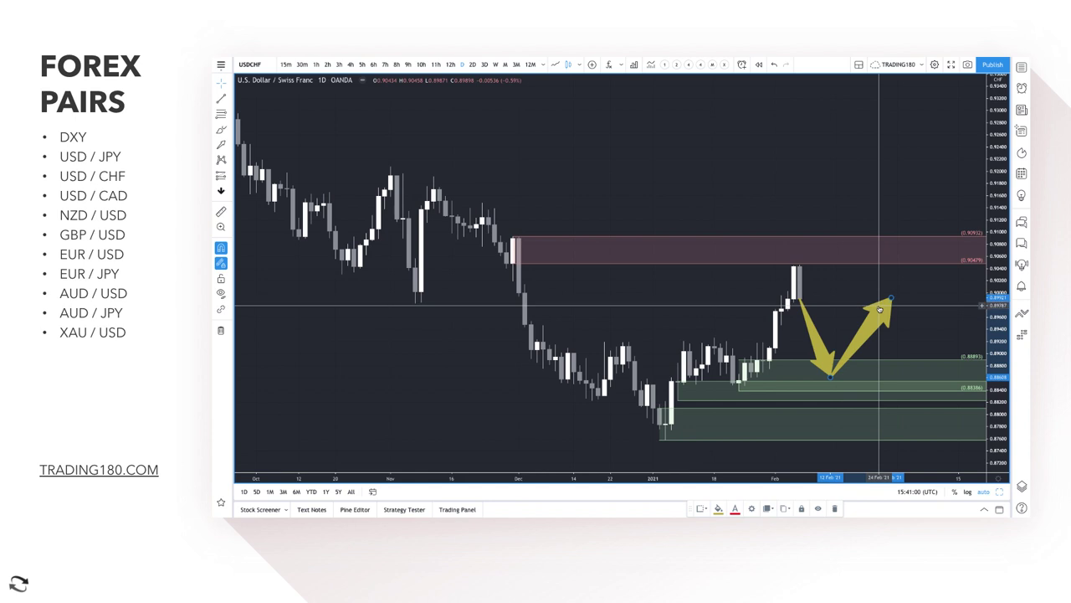
{"action": "key", "text": "Delete"}
{"action": "left_click", "coordinate": [820, 319]}
{"action": "key", "text": "Delete"}
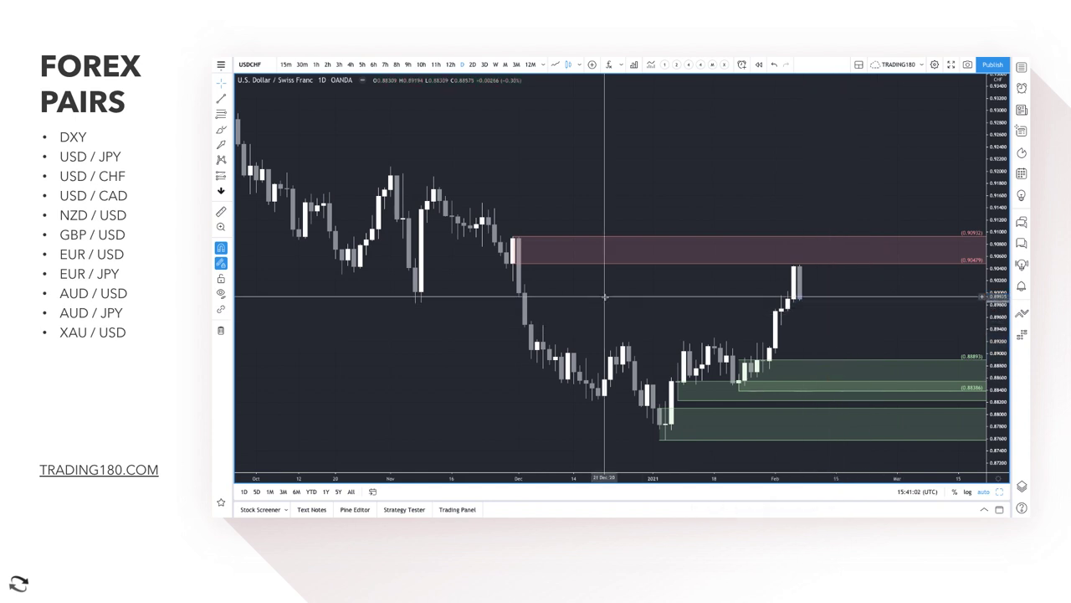
Draw a bearish arrow on USD/CHF from about 0.906 in the supply zone down to about 0.899, and delete it
{"action": "left_click", "coordinate": [221, 145]}
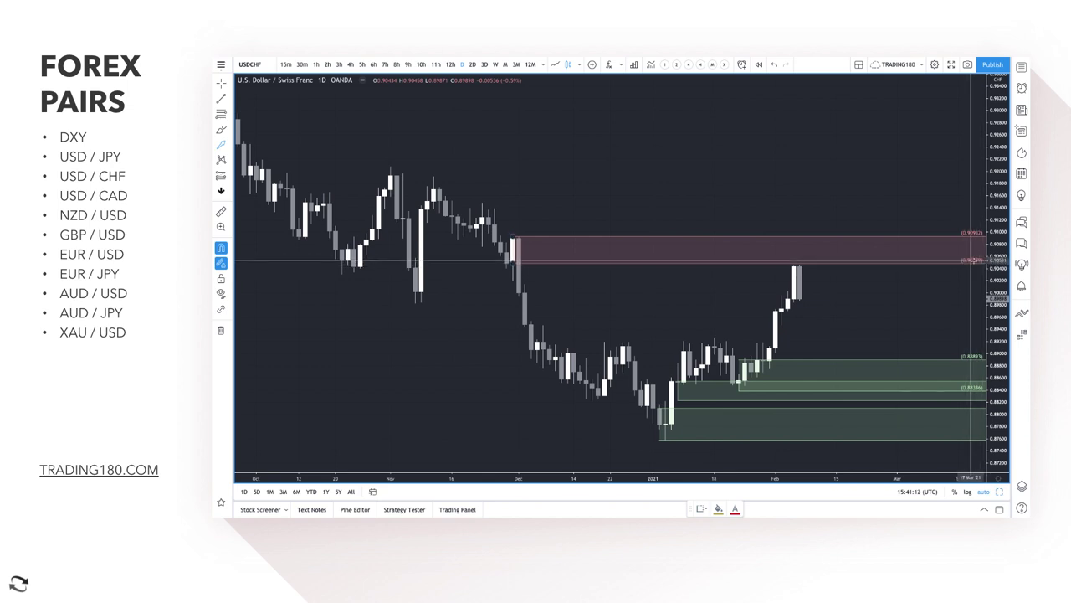
{"action": "left_click_drag", "start_coordinate": [818, 258], "coordinate": [855, 301]}
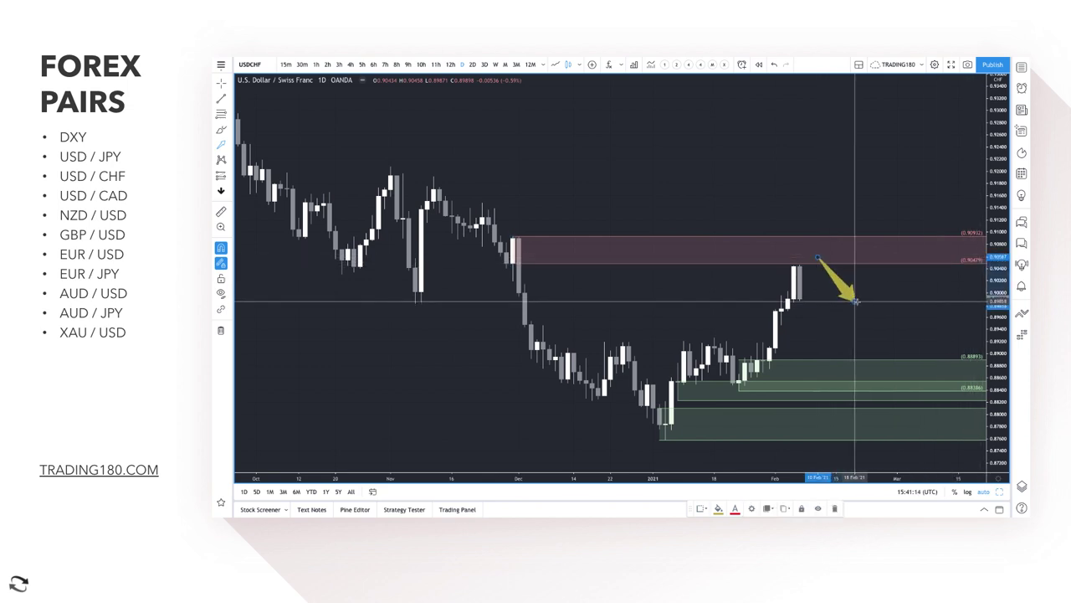
{"action": "scroll", "coordinate": [762, 333], "scroll_direction": "down", "scroll_amount": 5}
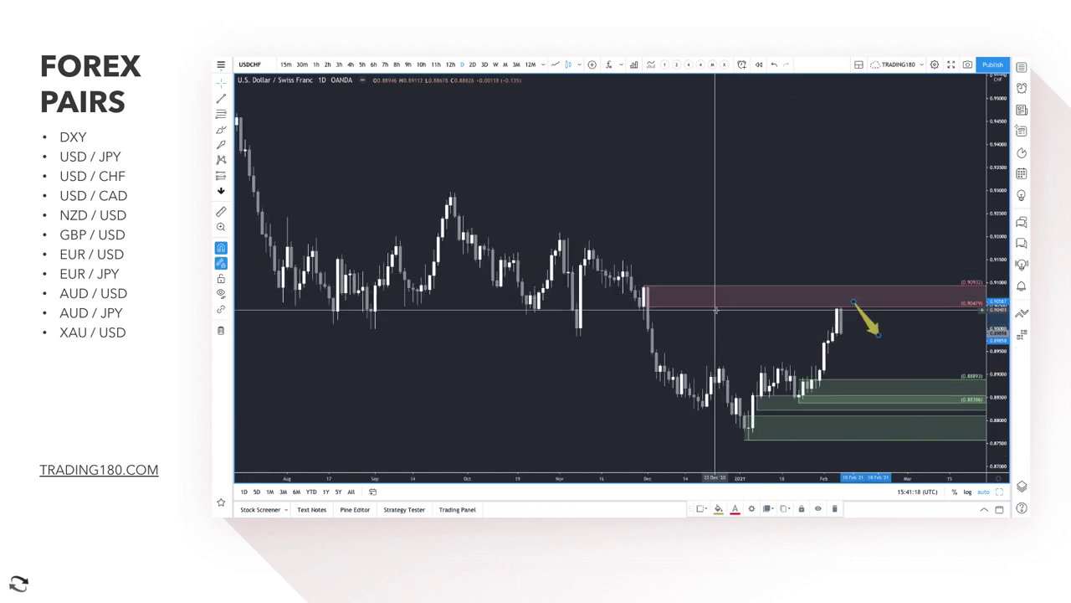
{"action": "scroll", "coordinate": [853, 341], "scroll_direction": "up", "scroll_amount": 3}
{"action": "scroll", "coordinate": [853, 342], "scroll_direction": "up", "scroll_amount": 1}
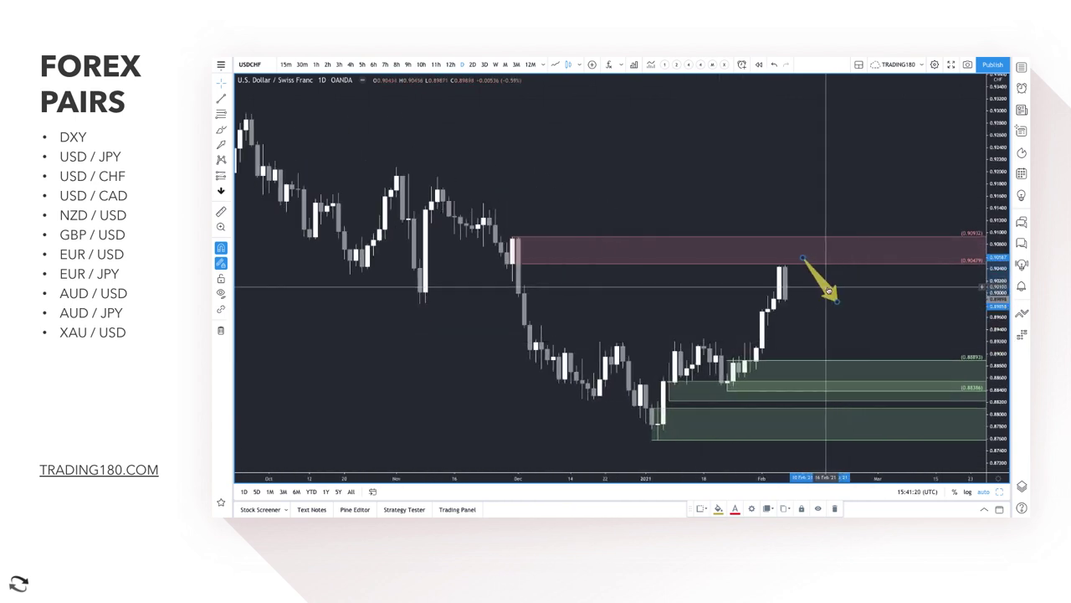
{"action": "key", "text": "Delete"}
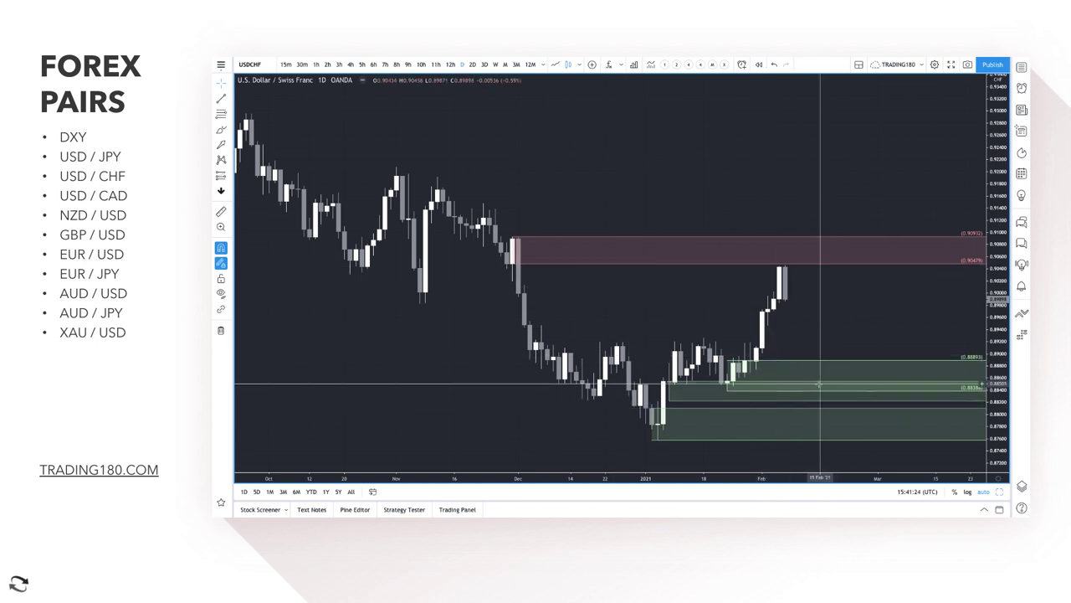
Draw projection arrows on USD/CAD from the latest candle up to about 1.2935, and down to about 1.260 and back up to about 1.2726
{"action": "scroll", "coordinate": [818, 384], "scroll_direction": "up", "scroll_amount": 2}
{"action": "scroll", "coordinate": [818, 385], "scroll_direction": "up", "scroll_amount": 1}
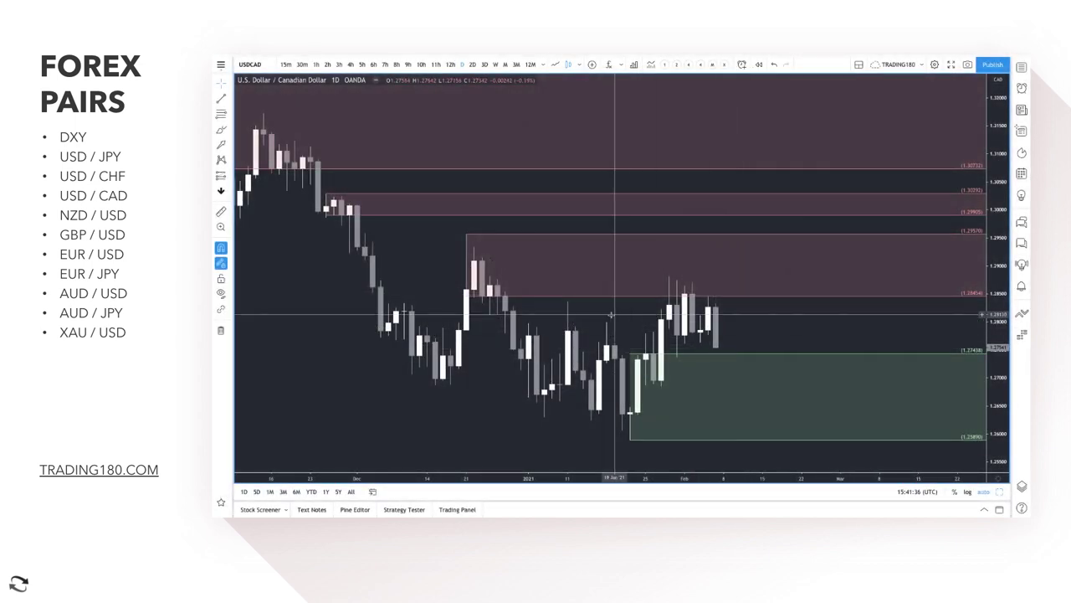
{"action": "scroll", "coordinate": [698, 331], "scroll_direction": "down", "scroll_amount": 3}
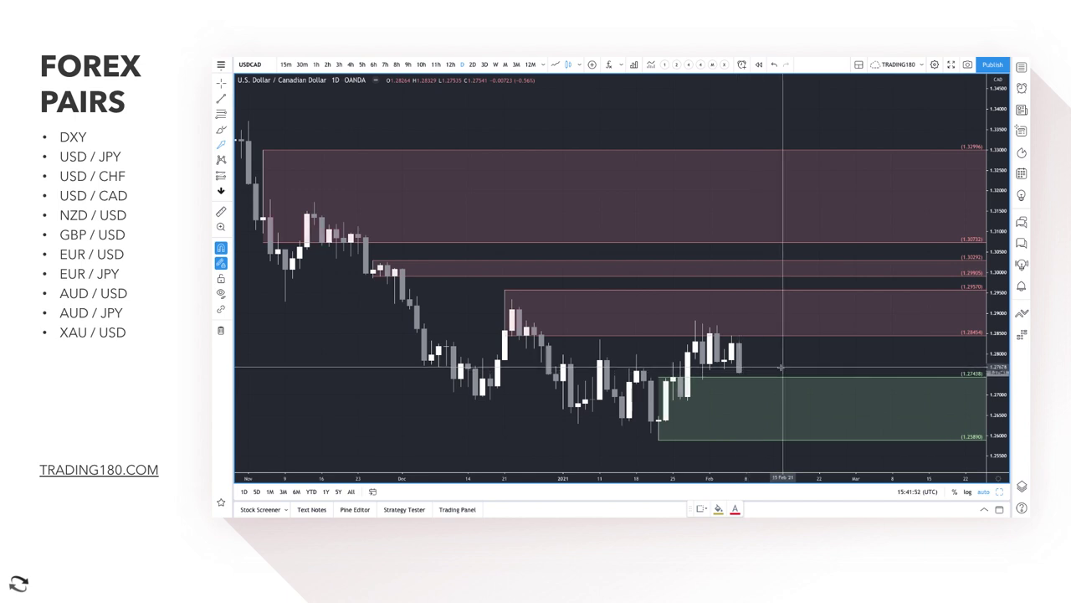
{"action": "mouse_move", "coordinate": [740, 369]}
{"action": "left_mouse_down"}
{"action": "mouse_move", "coordinate": [777, 335]}
{"action": "mouse_move", "coordinate": [776, 300]}
{"action": "left_mouse_up"}
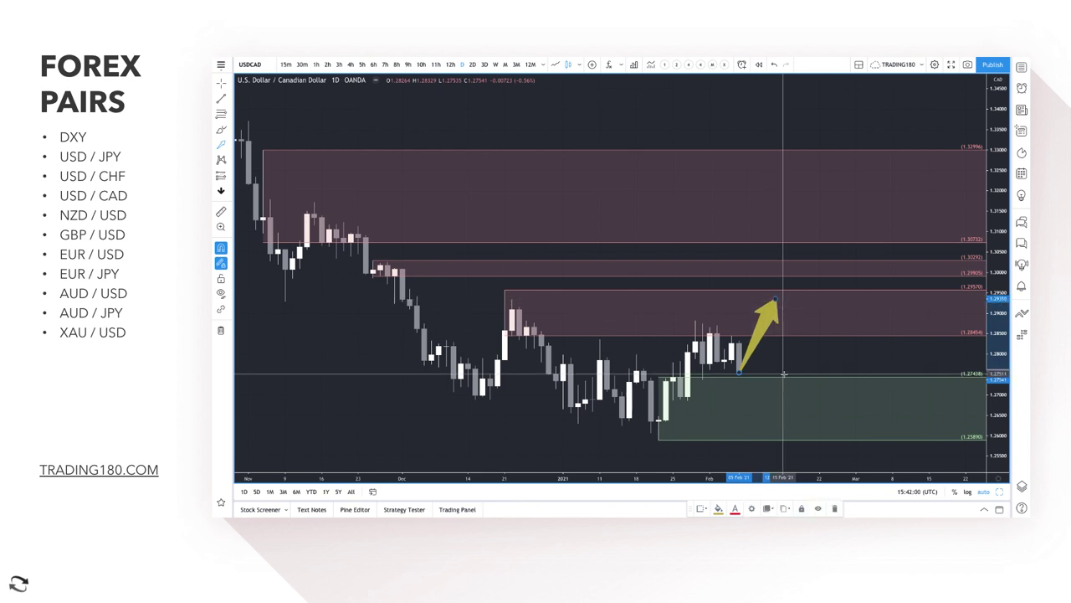
{"action": "left_click_drag", "start_coordinate": [738, 374], "coordinate": [768, 435]}
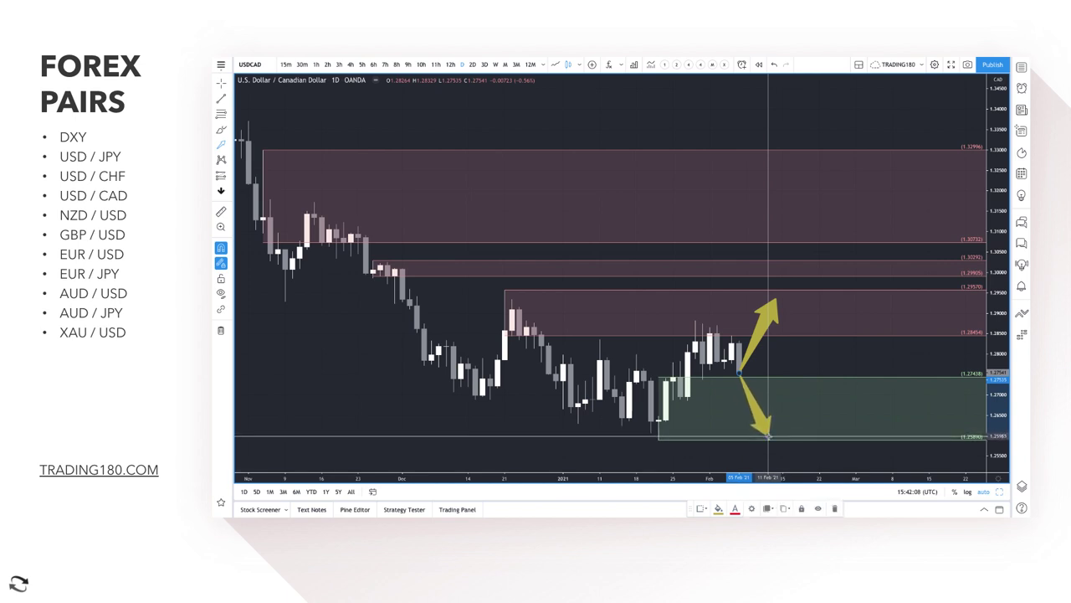
{"action": "left_click_drag", "start_coordinate": [768, 435], "coordinate": [818, 385]}
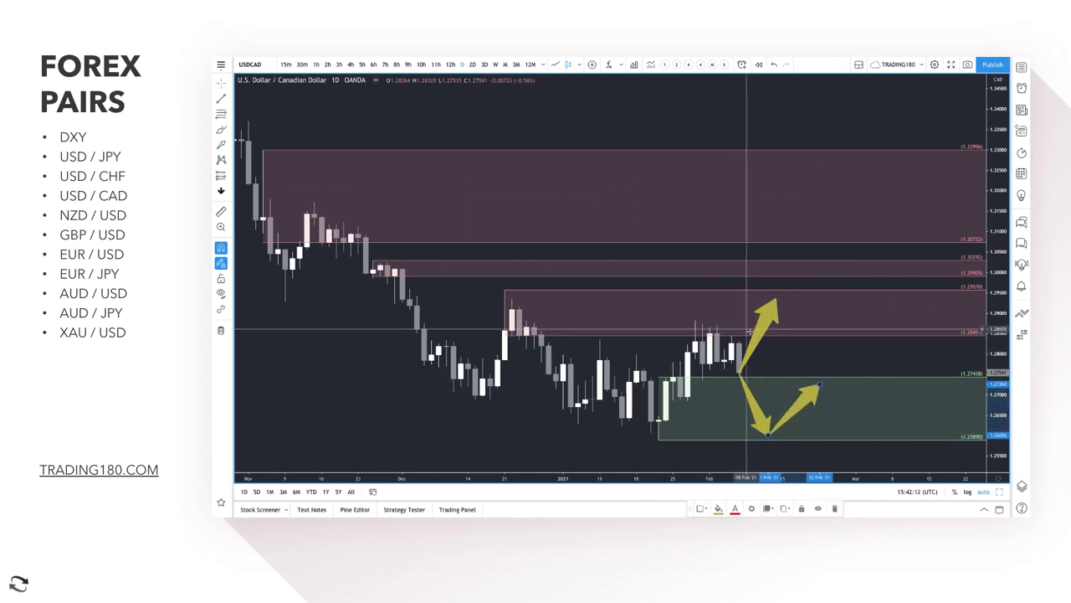
Draw two short bearish arrows on USD/CAD, from about 1.300 to about 1.294 and from about 1.293 to about 1.286
{"action": "left_click", "coordinate": [221, 144]}
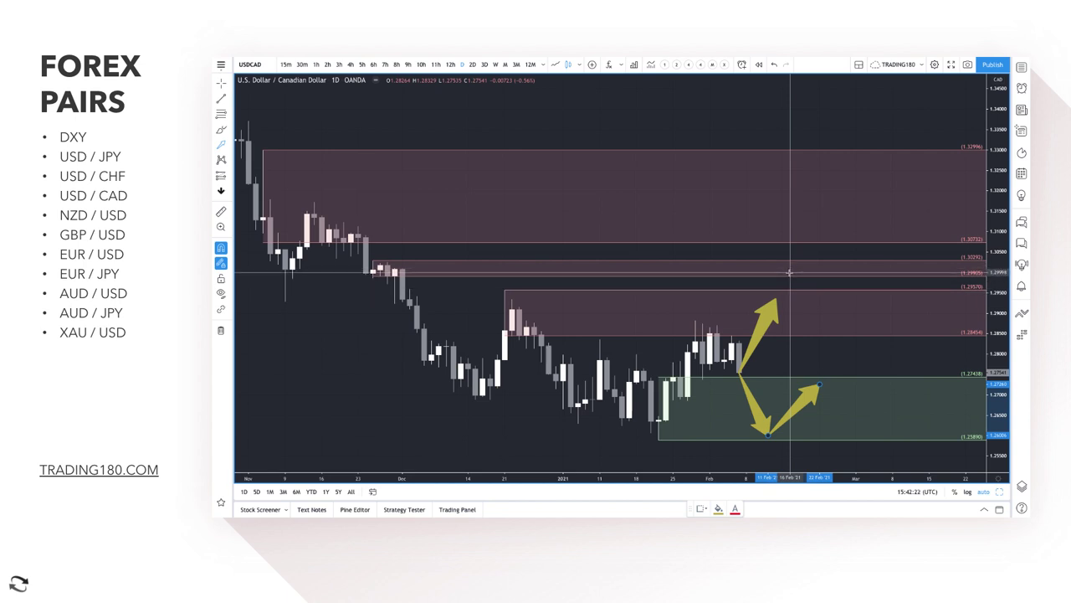
{"action": "left_click_drag", "start_coordinate": [787, 270], "coordinate": [812, 293]}
{"action": "left_click", "coordinate": [790, 301]}
{"action": "left_click", "coordinate": [812, 327]}
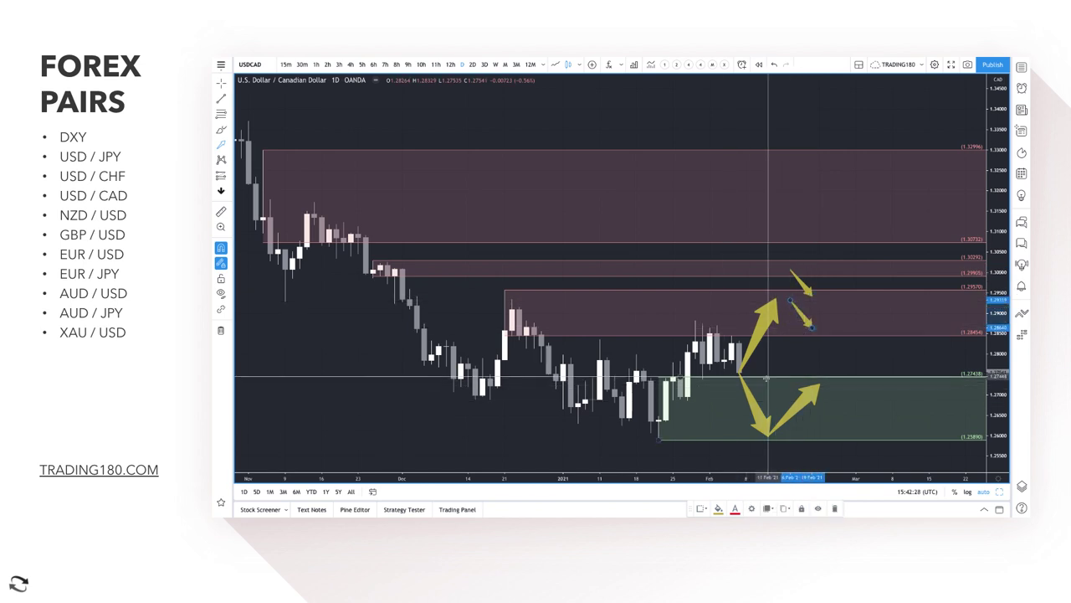
{"action": "scroll", "coordinate": [770, 382], "scroll_direction": "down", "scroll_amount": 10}
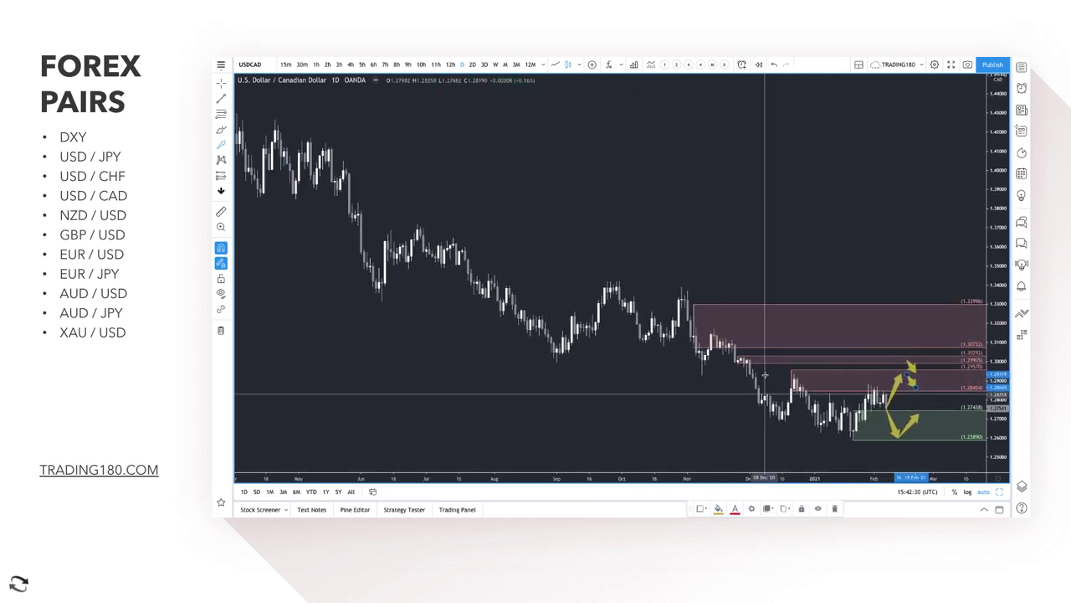
{"action": "scroll", "coordinate": [808, 370], "scroll_direction": "up", "scroll_amount": 2}
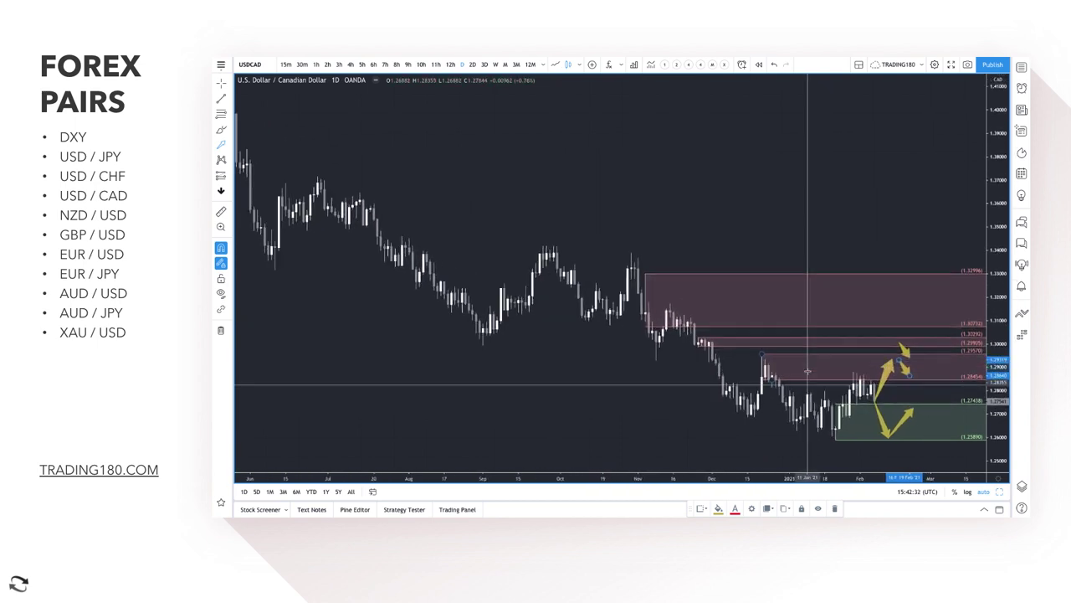
{"action": "scroll", "coordinate": [807, 370], "scroll_direction": "up", "scroll_amount": 3}
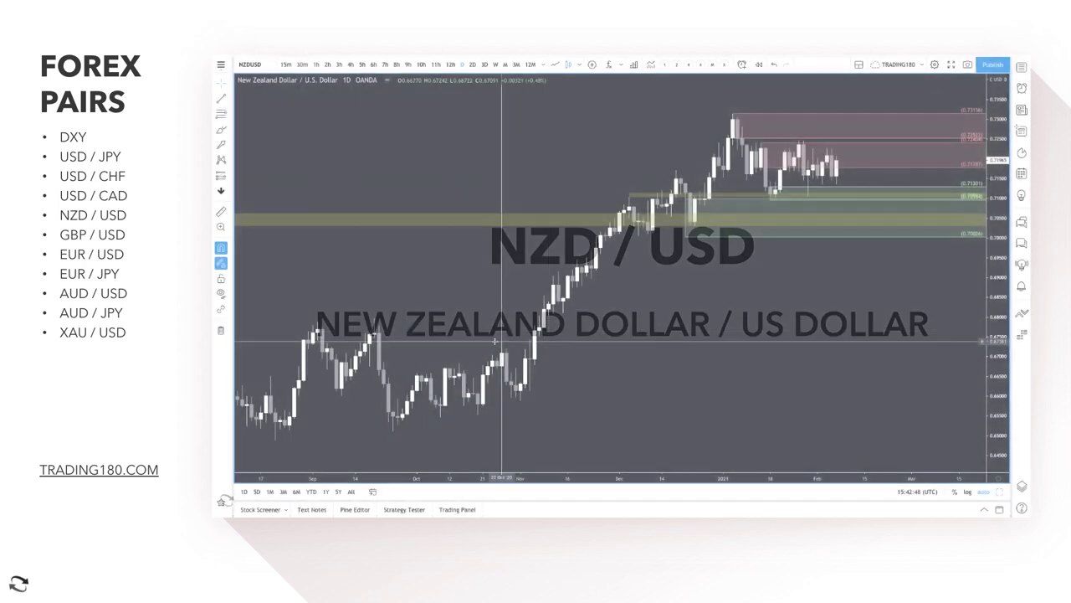
Examine the annotated NZD/USD chart image posted in the Discord discussion-room channel, and close it
{"action": "scroll", "coordinate": [658, 351], "scroll_direction": "up", "scroll_amount": 3}
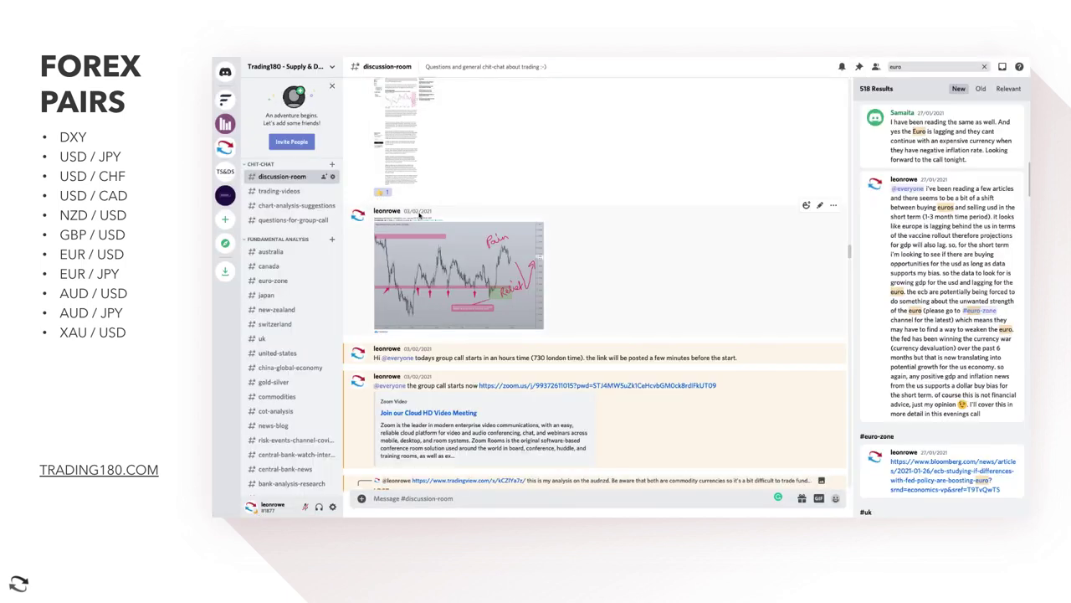
{"action": "left_click", "coordinate": [479, 277]}
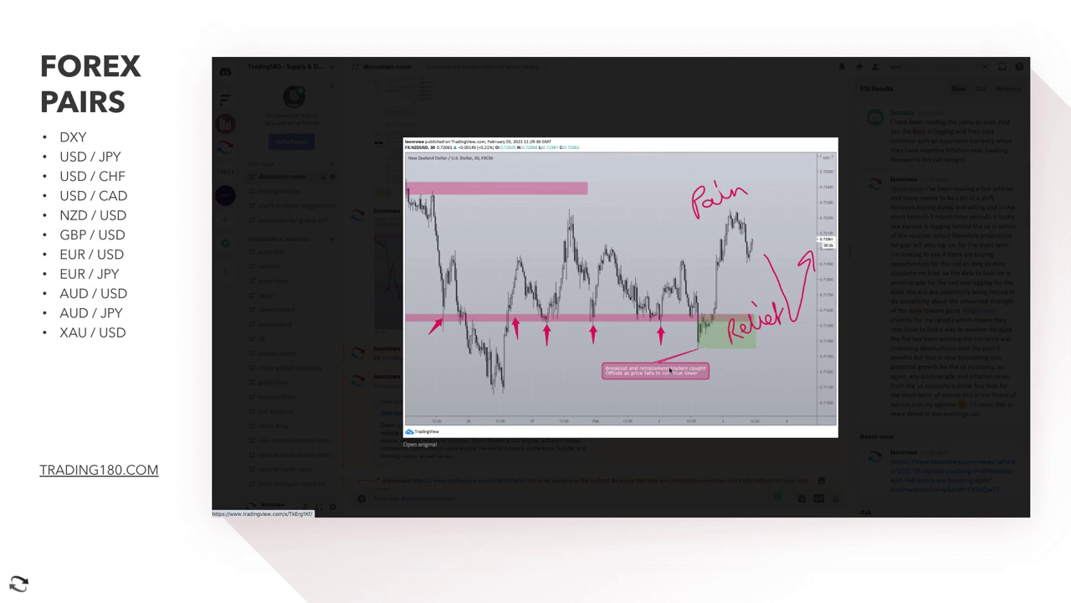
{"action": "left_click", "coordinate": [617, 126]}
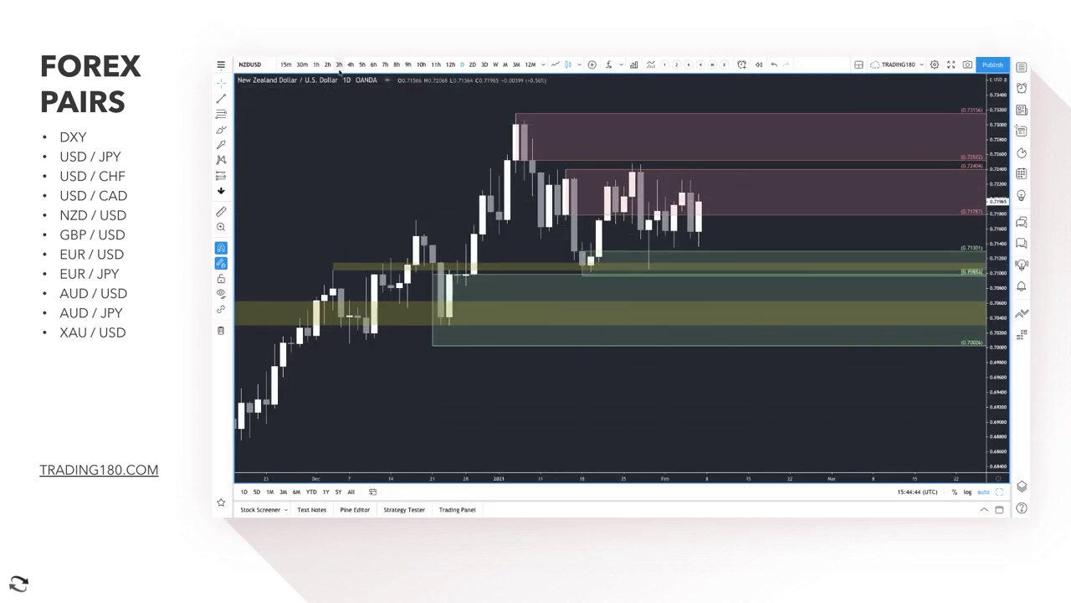
Show NZD/USD on the 30-minute timeframe and draw a thin rectangle across the lows between about 0.7151 and 0.7156
{"action": "left_click", "coordinate": [302, 64]}
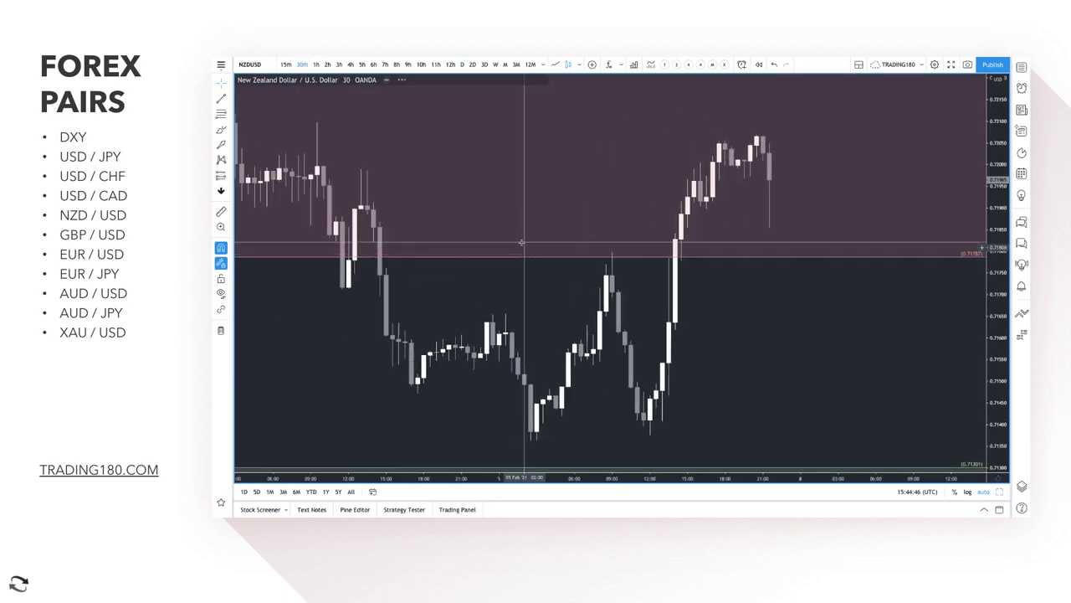
{"action": "scroll", "coordinate": [520, 242], "scroll_direction": "down", "scroll_amount": 3}
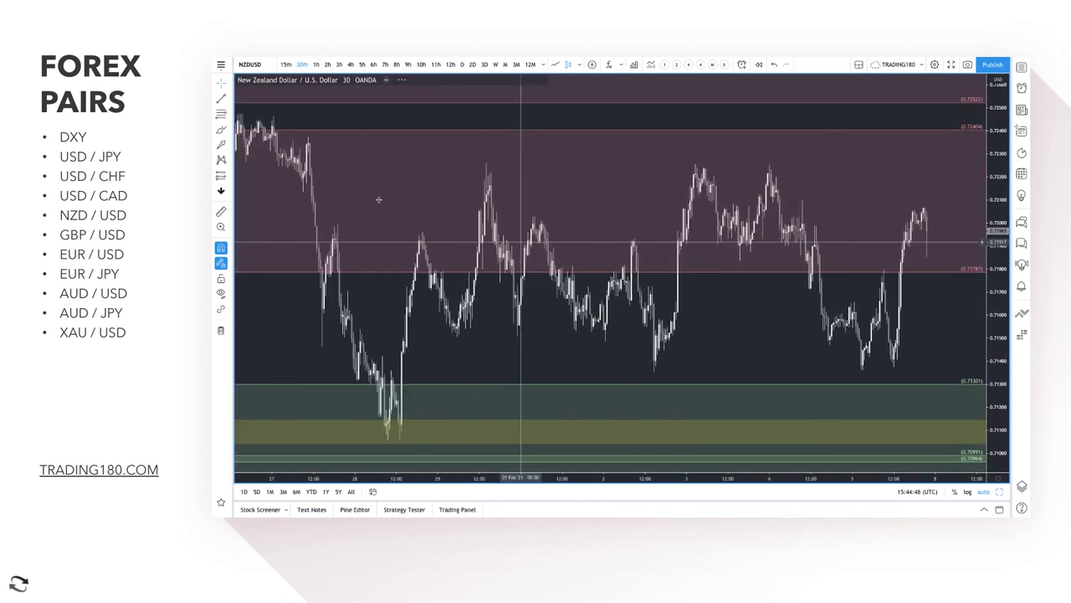
{"action": "left_click", "coordinate": [227, 130]}
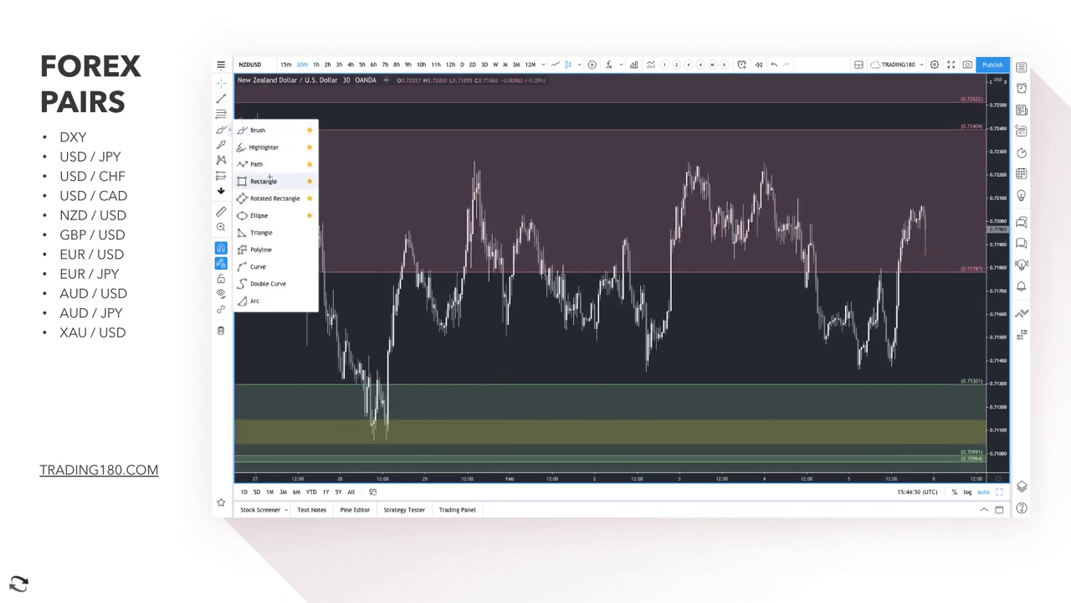
{"action": "left_click", "coordinate": [267, 180]}
{"action": "mouse_move", "coordinate": [445, 335]}
{"action": "left_mouse_down"}
{"action": "mouse_move", "coordinate": [778, 371]}
{"action": "mouse_move", "coordinate": [821, 327]}
{"action": "mouse_move", "coordinate": [929, 325]}
{"action": "left_mouse_up"}
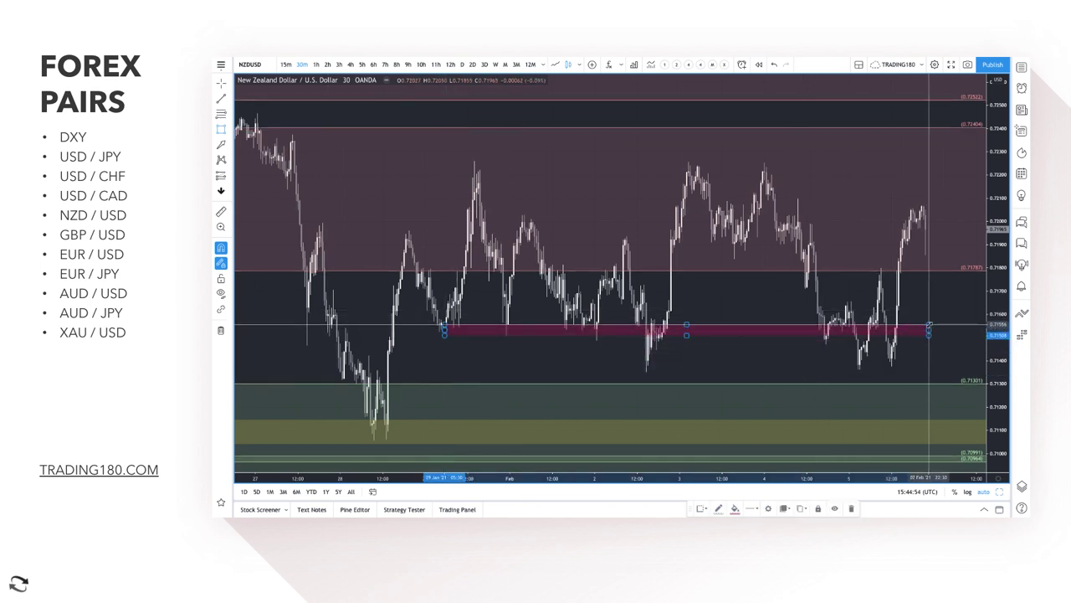
Draw a rectangle from about 0.7135 to 0.7153 starting at the 2 February low, and apply the DEMAND template
{"action": "left_click_drag", "start_coordinate": [646, 373], "coordinate": [936, 328]}
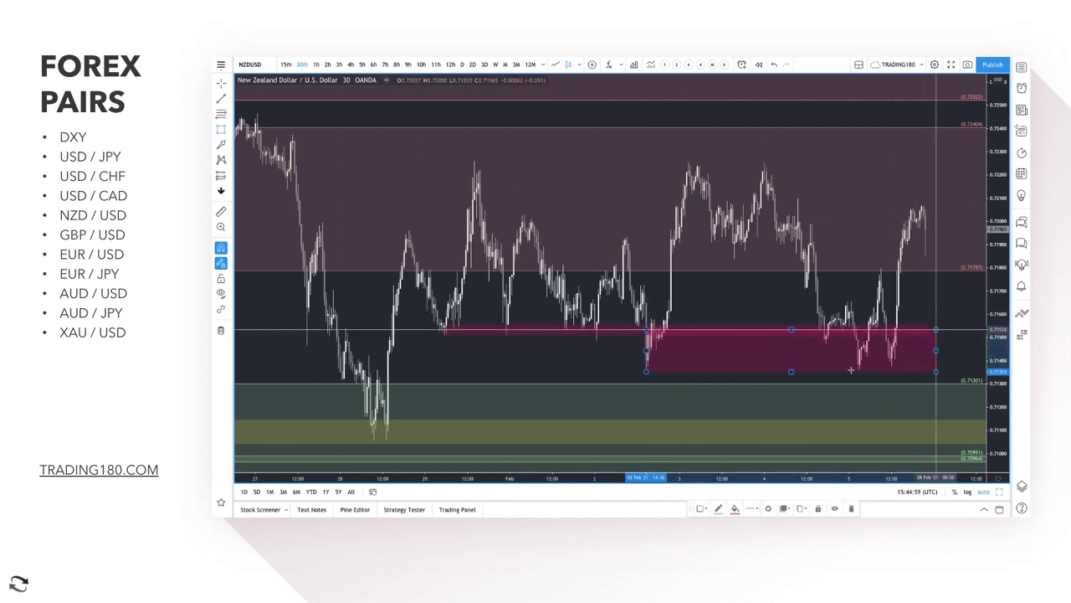
{"action": "left_click", "coordinate": [702, 510]}
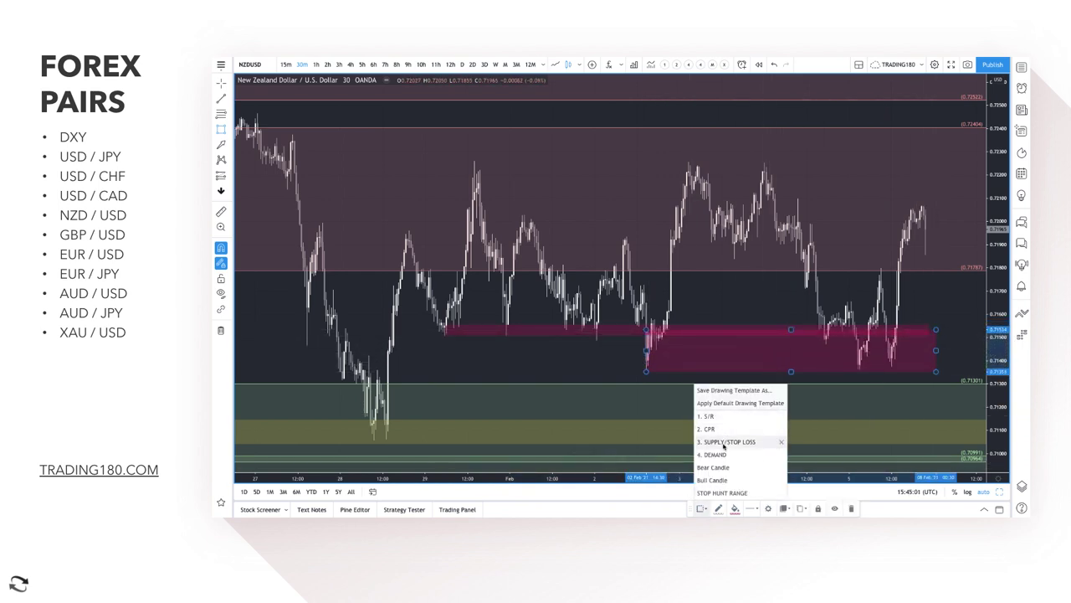
{"action": "left_click", "coordinate": [720, 454]}
{"action": "scroll", "coordinate": [725, 383], "scroll_direction": "up", "scroll_amount": 5}
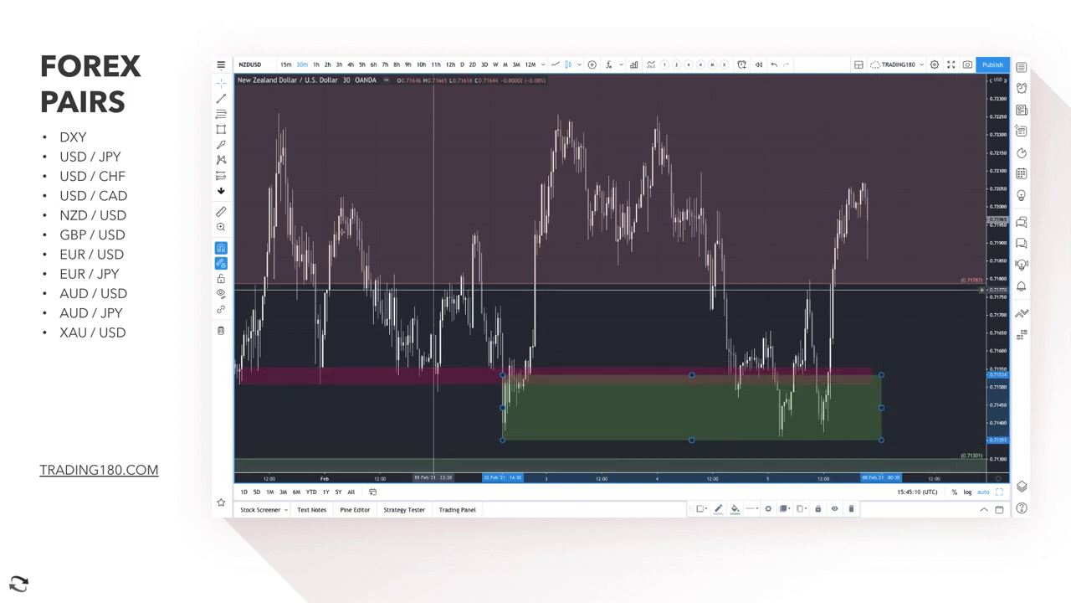
Draw a bullish arrow from the 5 February low in the green rectangle up to about 0.7207, and undo it
{"action": "left_click", "coordinate": [221, 147]}
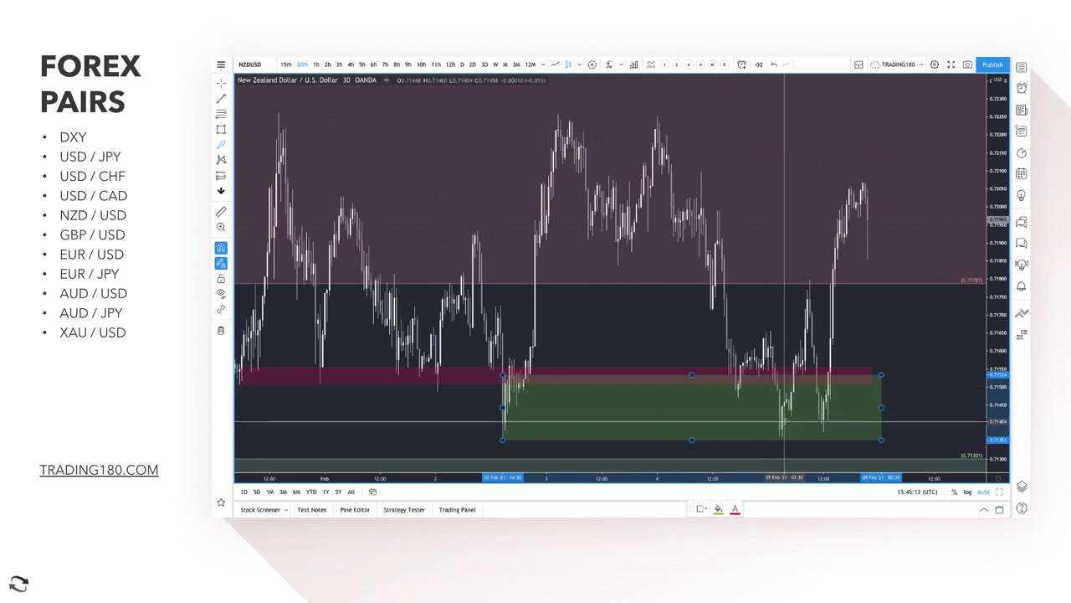
{"action": "left_click_drag", "start_coordinate": [778, 431], "coordinate": [865, 171]}
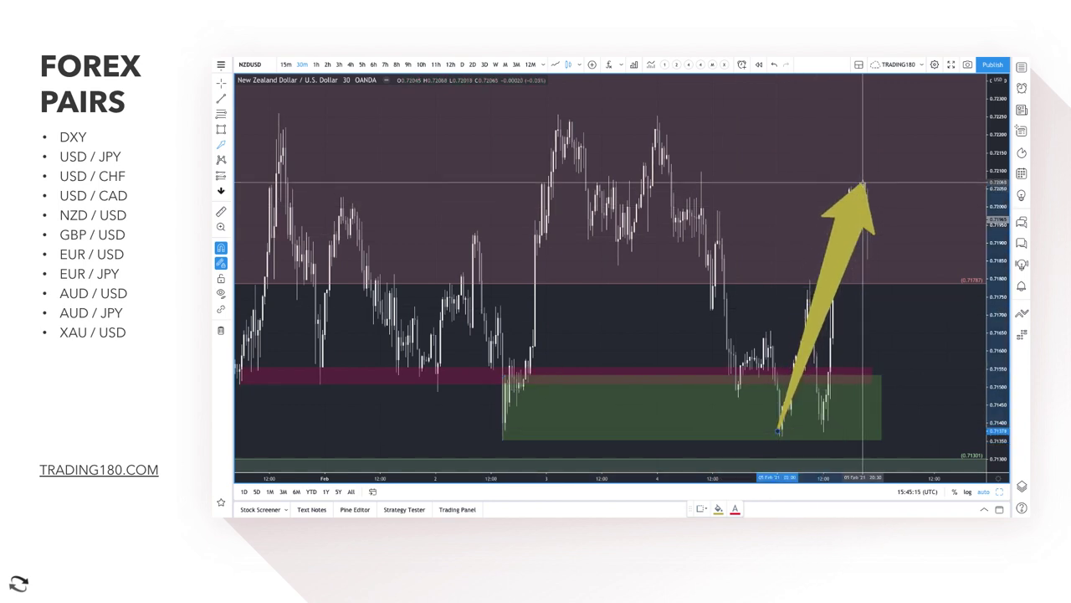
{"action": "key", "text": "ctrl+z"}
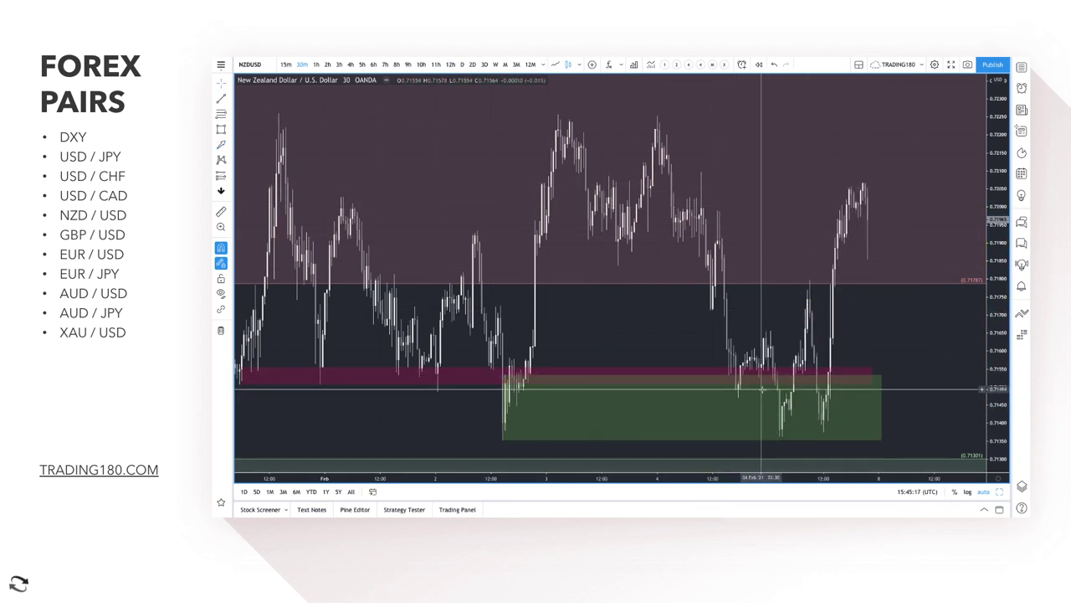
Delete the thin pink rectangle and the green demand rectangle from the 30-minute NZD/USD chart
{"action": "scroll", "coordinate": [762, 387], "scroll_direction": "down", "scroll_amount": 2}
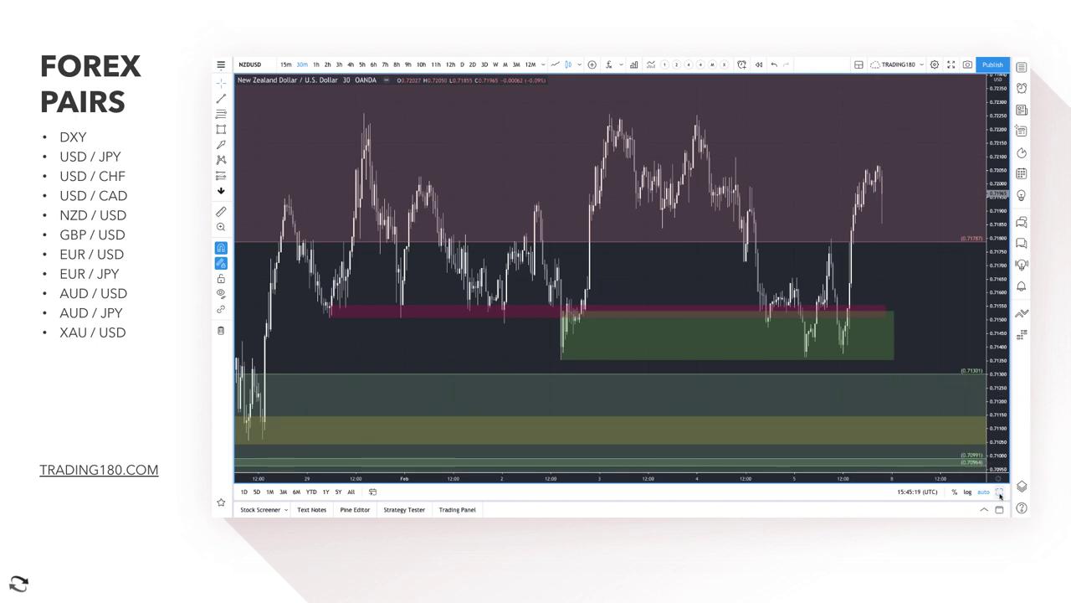
{"action": "right_click", "coordinate": [710, 303]}
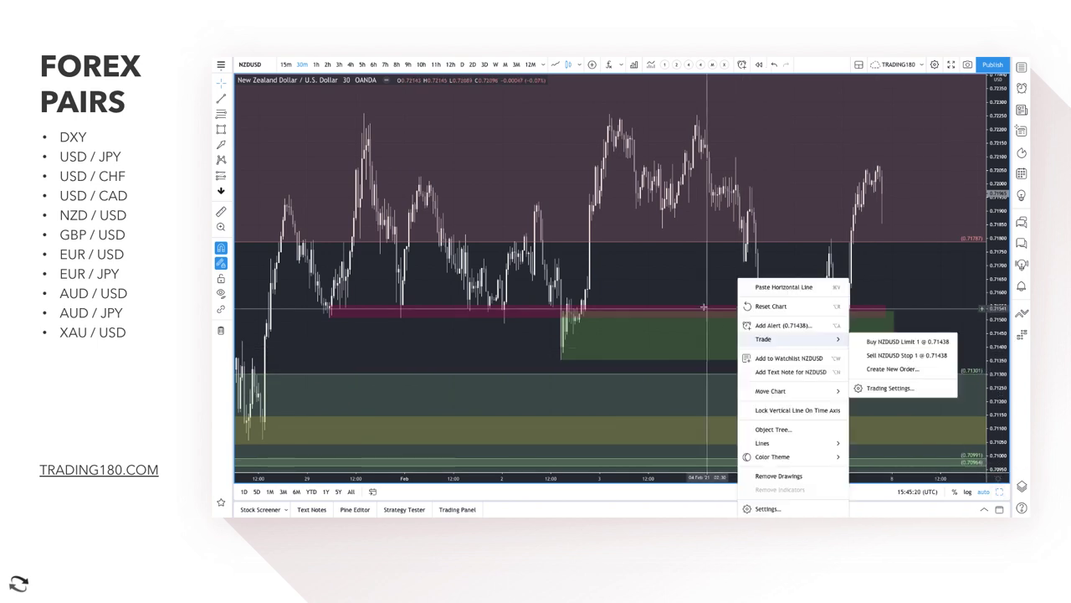
{"action": "left_click", "coordinate": [703, 310]}
{"action": "key", "text": "Delete"}
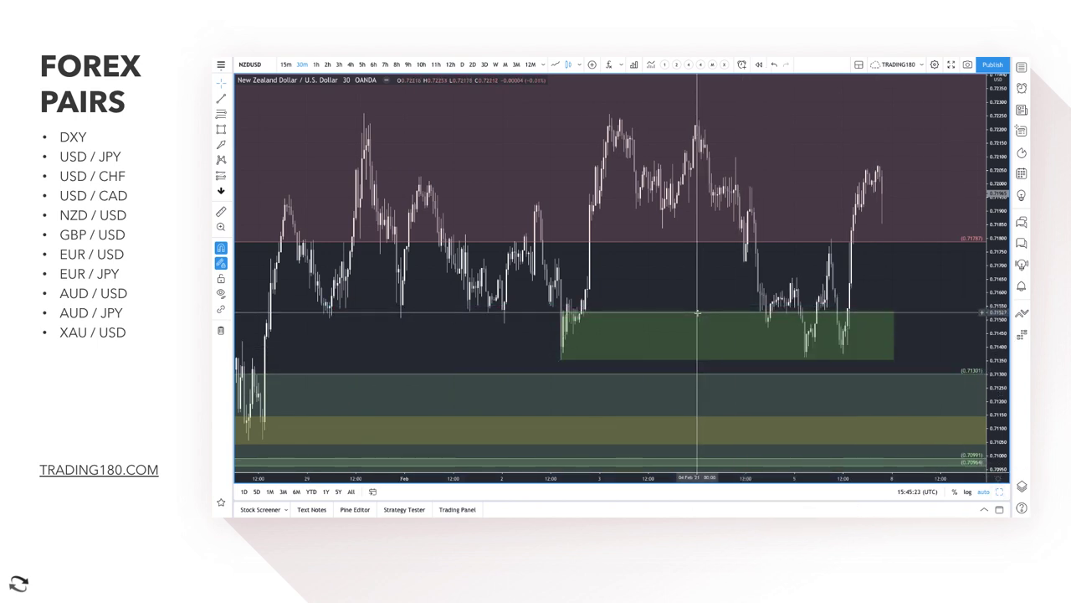
{"action": "key", "text": "Delete"}
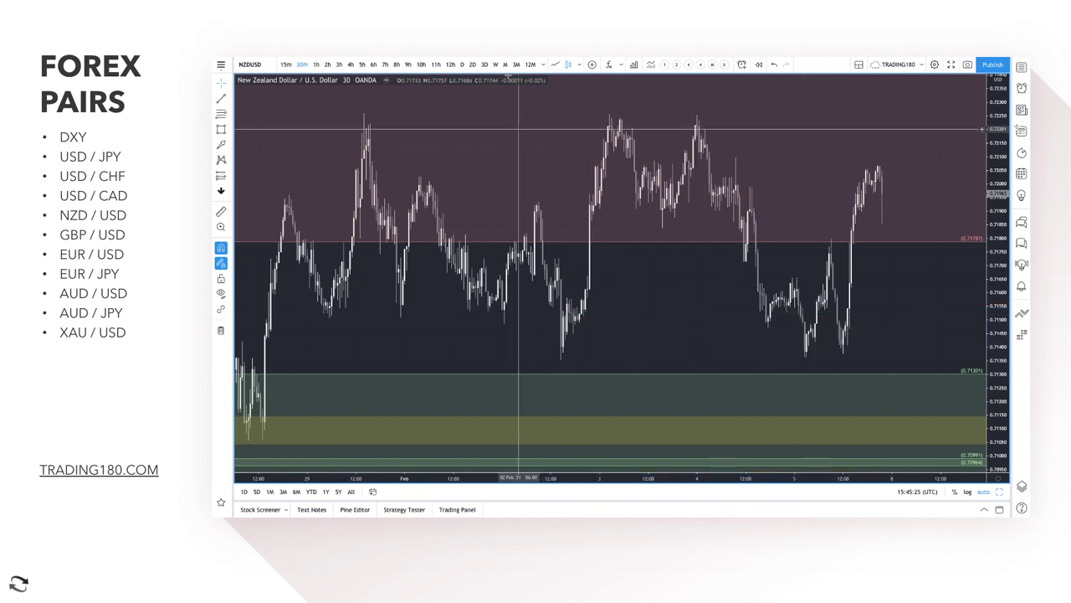
Return NZD/USD to the daily timeframe and draw arrows from the latest candle down to about 0.7105, on to about 0.7040, and back up to about 0.7099
{"action": "left_click", "coordinate": [461, 64]}
{"action": "scroll", "coordinate": [706, 209], "scroll_direction": "up", "scroll_amount": 5}
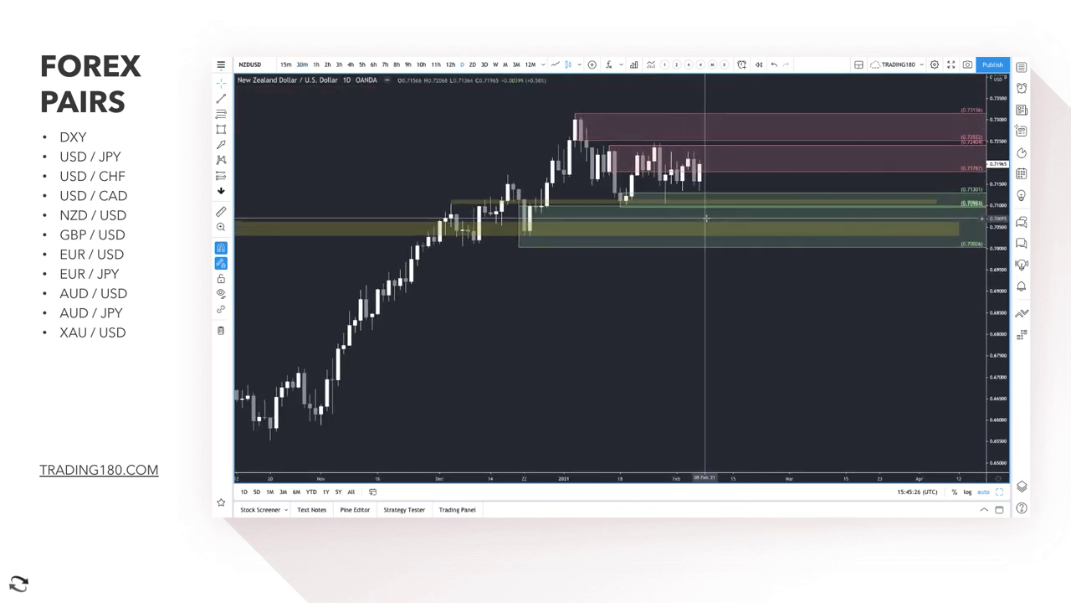
{"action": "scroll", "coordinate": [618, 192], "scroll_direction": "up", "scroll_amount": 2}
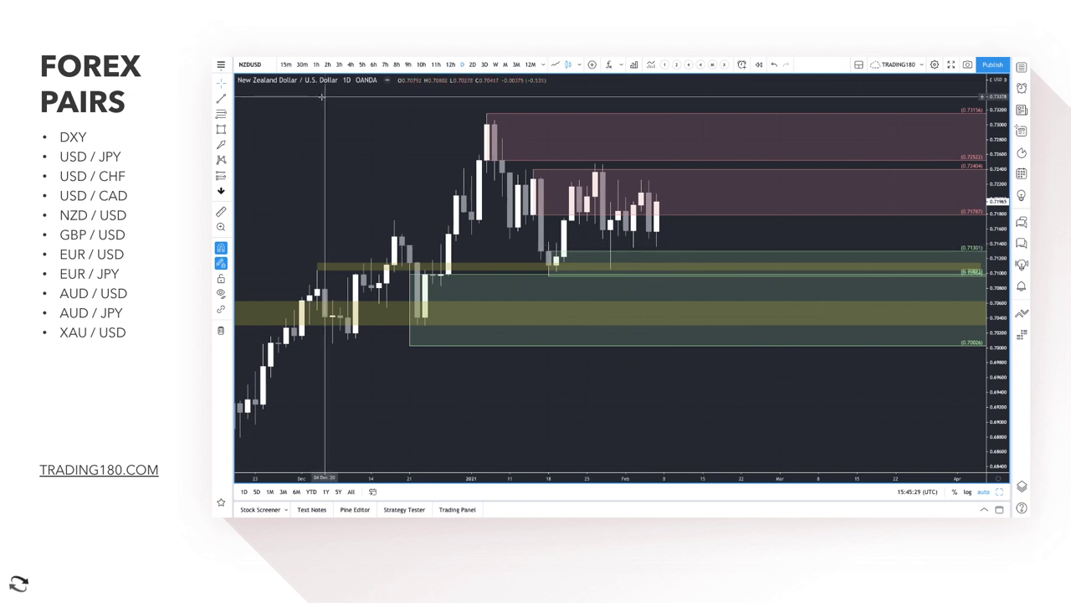
{"action": "left_click", "coordinate": [221, 144]}
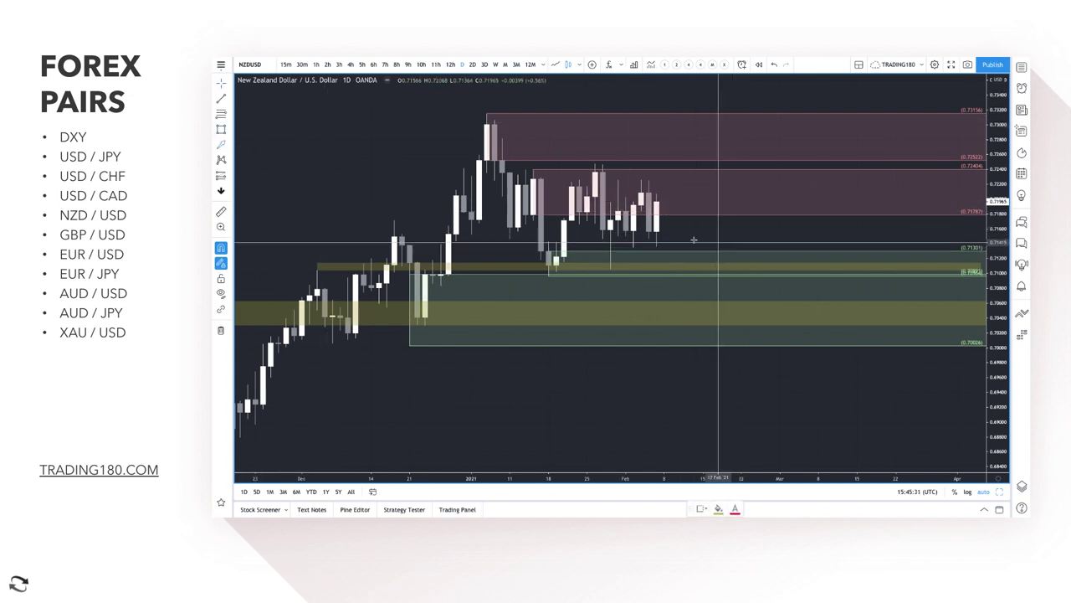
{"action": "left_click", "coordinate": [657, 233]}
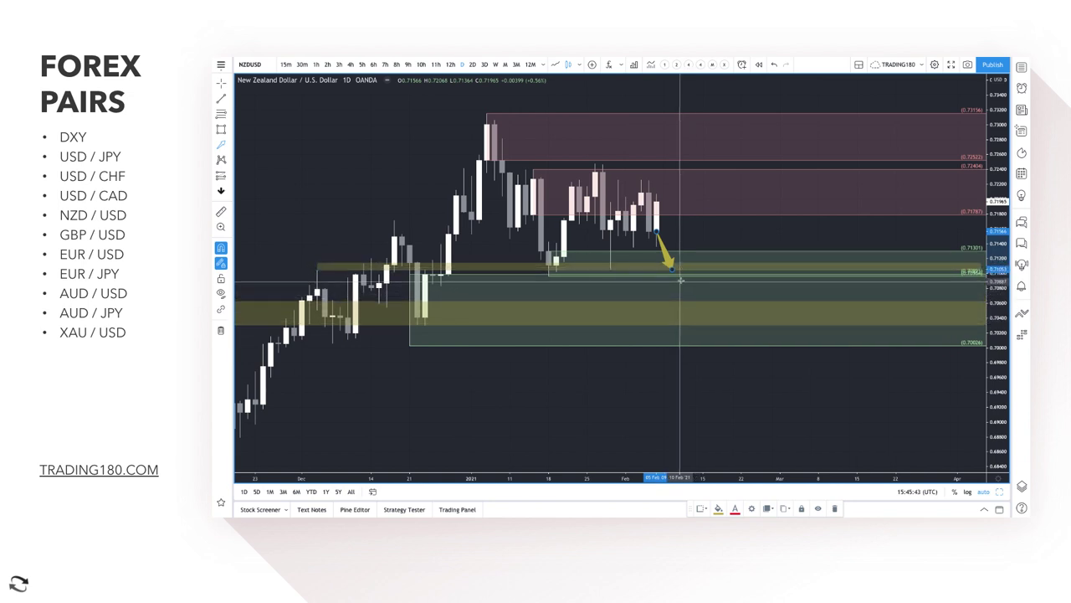
{"action": "mouse_move", "coordinate": [679, 277]}
{"action": "left_mouse_down"}
{"action": "mouse_move", "coordinate": [687, 320]}
{"action": "mouse_move", "coordinate": [725, 274]}
{"action": "left_mouse_up"}
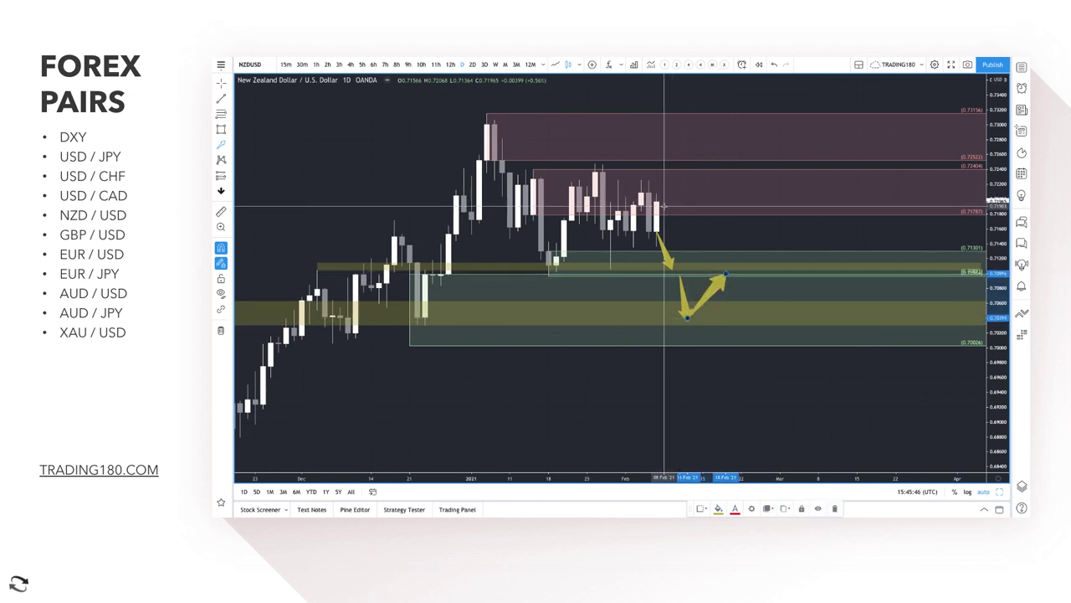
Draw arrows on NZD/USD from the latest candle up to about 0.7298 in the upper supply zone and back down to about 0.7182
{"action": "mouse_move", "coordinate": [658, 202]}
{"action": "left_mouse_down"}
{"action": "mouse_move", "coordinate": [694, 127]}
{"action": "mouse_move", "coordinate": [722, 157]}
{"action": "mouse_move", "coordinate": [733, 214]}
{"action": "left_mouse_up"}
{"action": "left_click", "coordinate": [734, 213]}
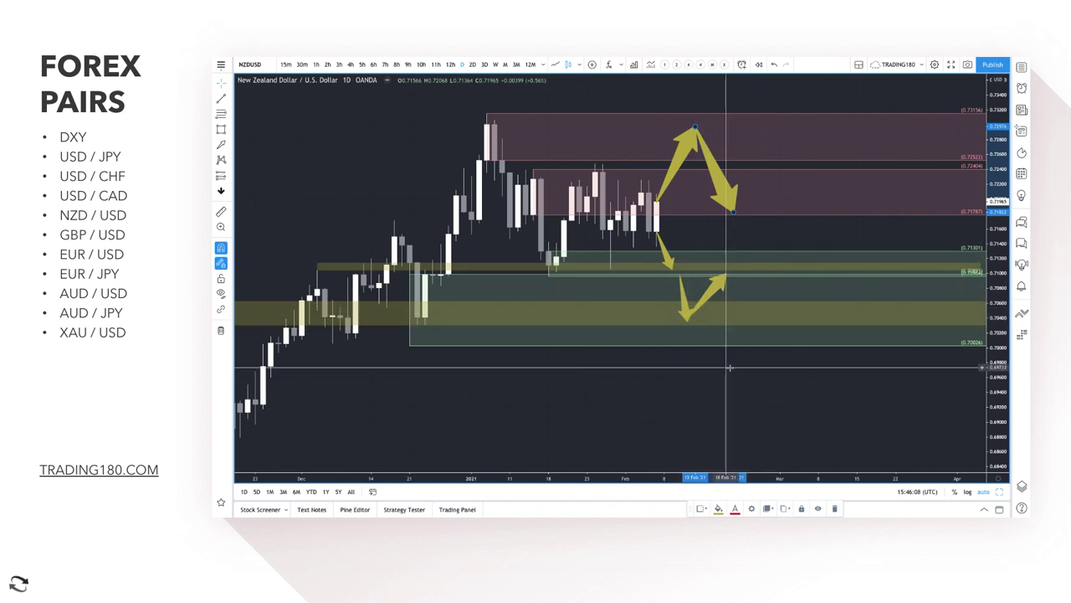
{"action": "left_click", "coordinate": [750, 412]}
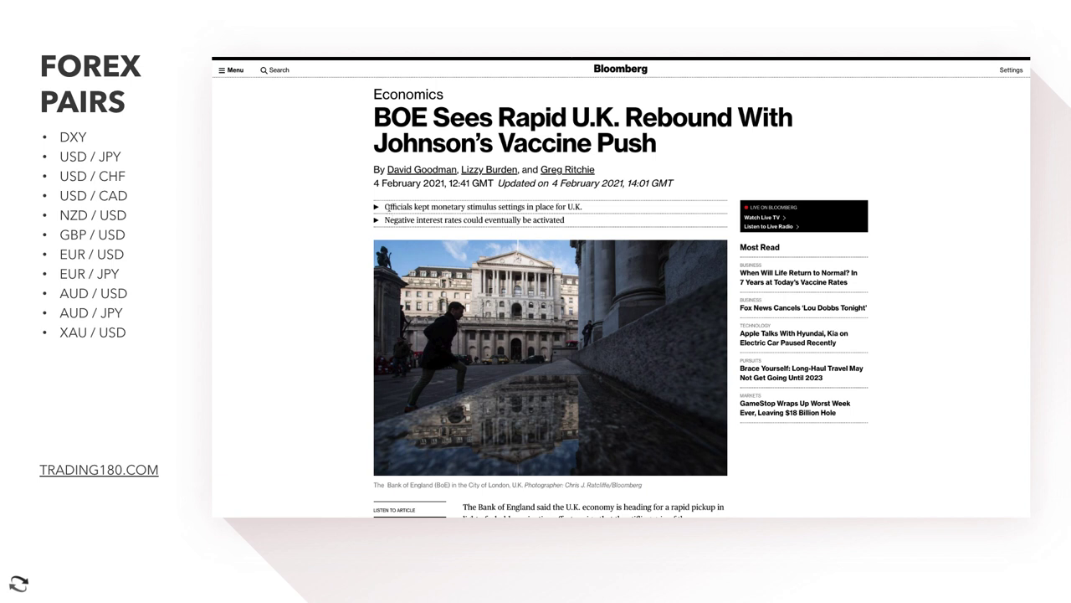
Highlight the line "Negative interest rates could eventually be activated" in the Bloomberg article on the BOE
{"action": "left_click_drag", "start_coordinate": [386, 219], "coordinate": [564, 220]}
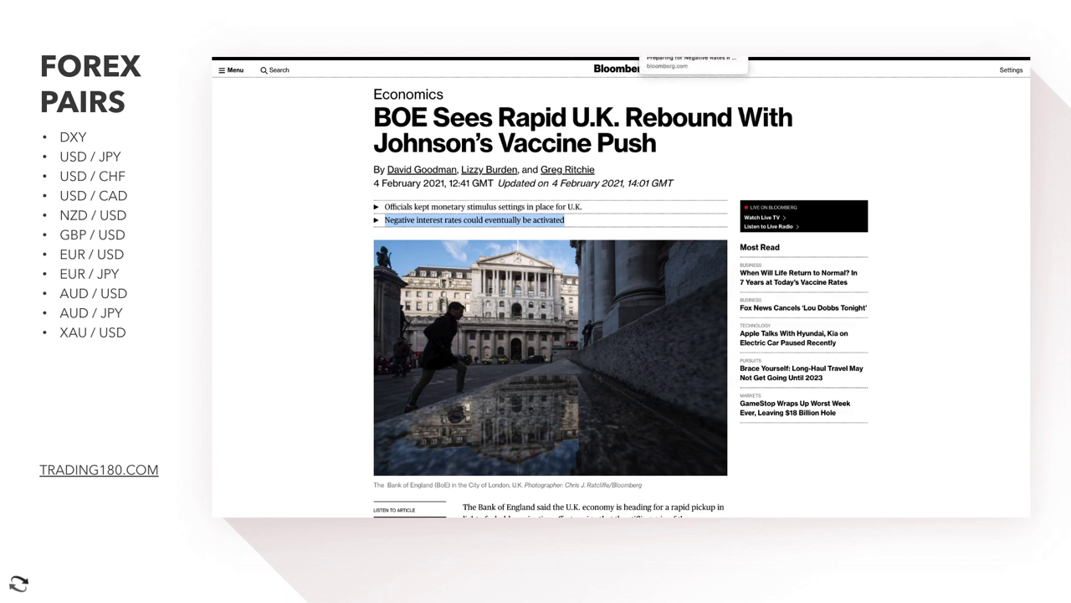
Review the headline and key points of the Bloomberg article on the BOE telling banks to get ready for negative rates
{"action": "key", "text": "ctrl+Tab"}
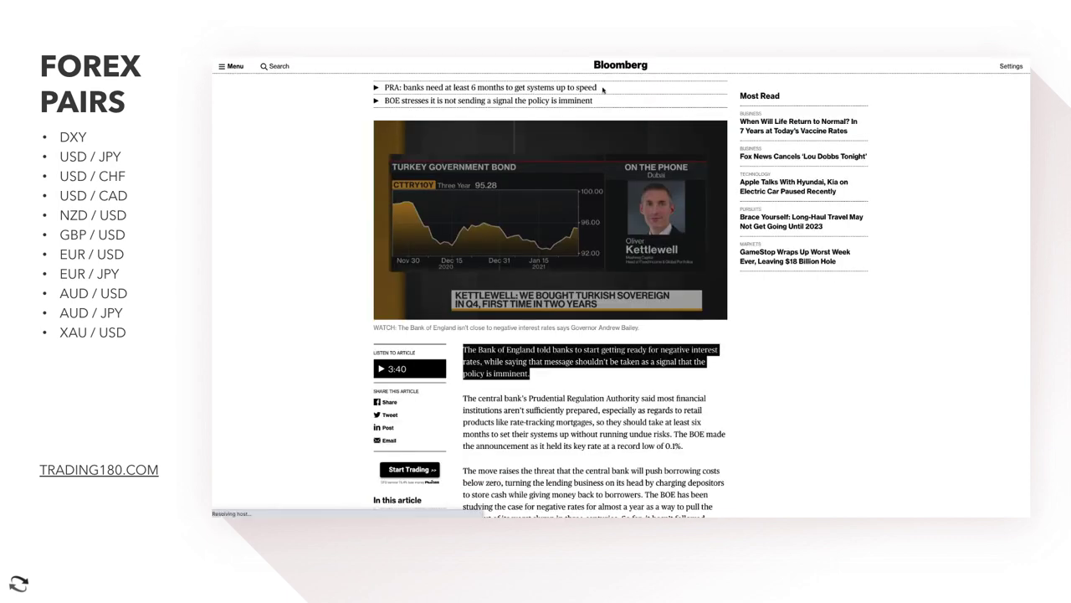
{"action": "scroll", "coordinate": [521, 214], "scroll_direction": "up", "scroll_amount": 3}
{"action": "scroll", "coordinate": [521, 214], "scroll_direction": "down", "scroll_amount": 1}
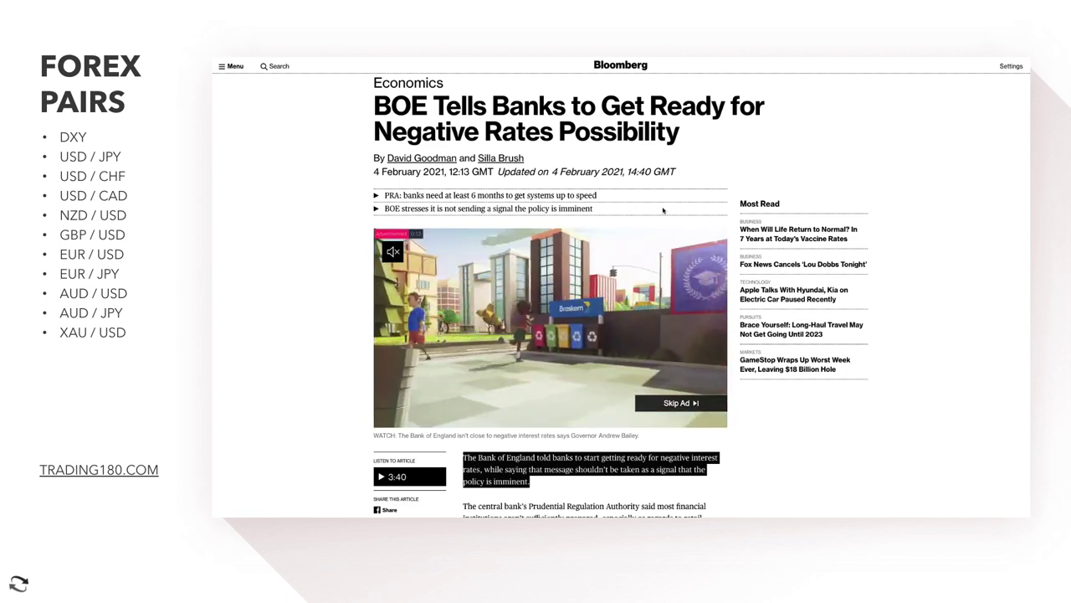
{"action": "left_click", "coordinate": [726, 462]}
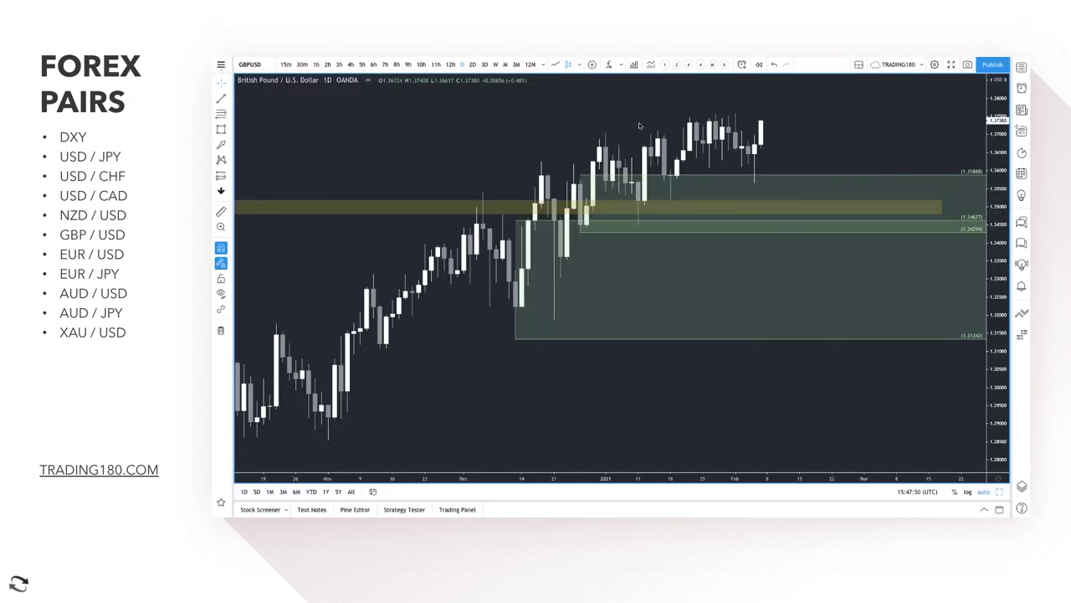
Draw an arrow on the daily GBP/USD chart beside the latest candle from about 1.3678 up to about 1.3820
{"action": "scroll", "coordinate": [504, 303], "scroll_direction": "down", "scroll_amount": 3}
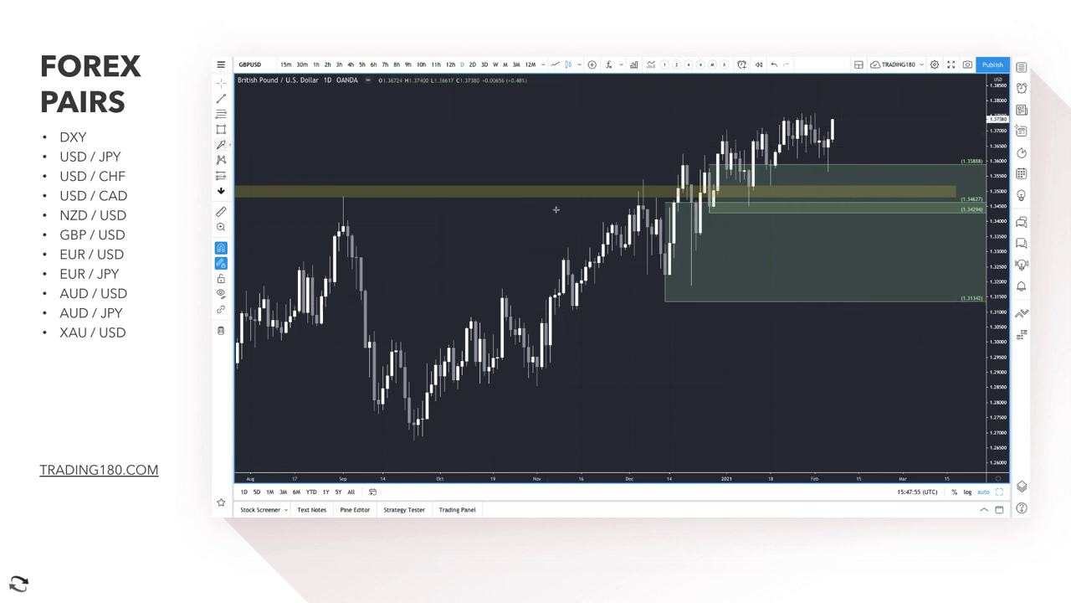
{"action": "left_click_drag", "start_coordinate": [850, 138], "coordinate": [880, 95]}
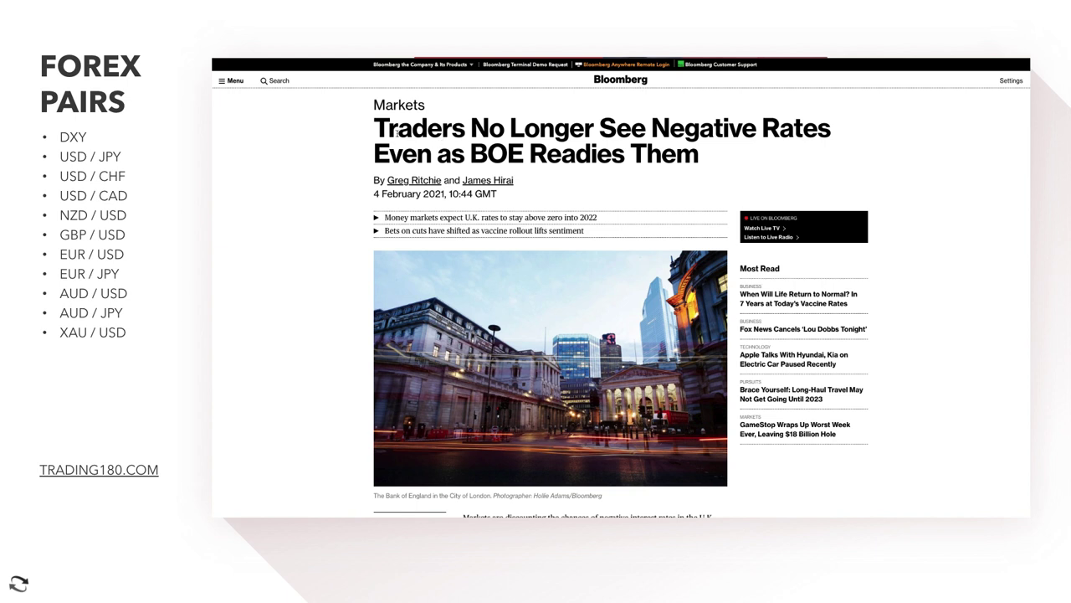
Highlight the headline and the two summary points of the Bloomberg article "Traders No Longer See Negative Rates Even as BOE Readies Them"
{"action": "left_click_drag", "start_coordinate": [398, 132], "coordinate": [471, 132]}
{"action": "left_click_drag", "start_coordinate": [390, 127], "coordinate": [666, 161]}
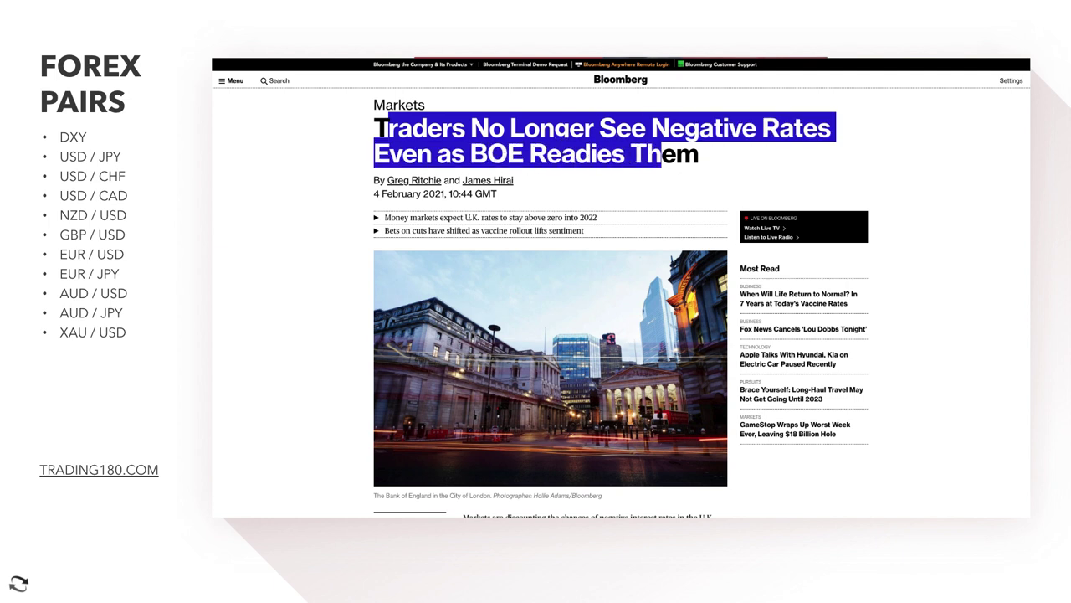
{"action": "left_click_drag", "start_coordinate": [451, 218], "coordinate": [595, 236]}
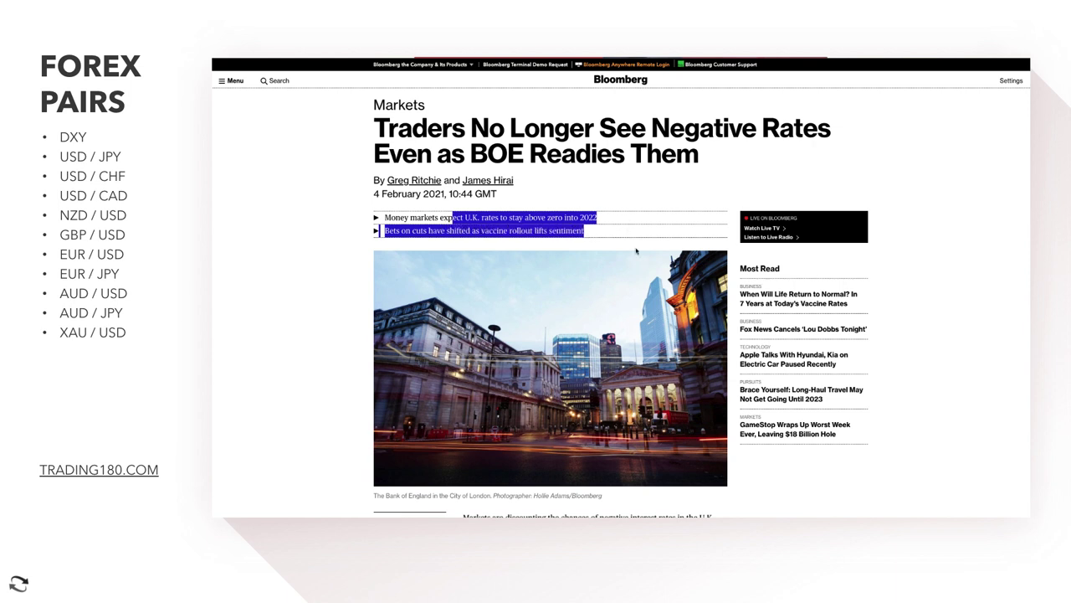
{"action": "left_click", "coordinate": [609, 213]}
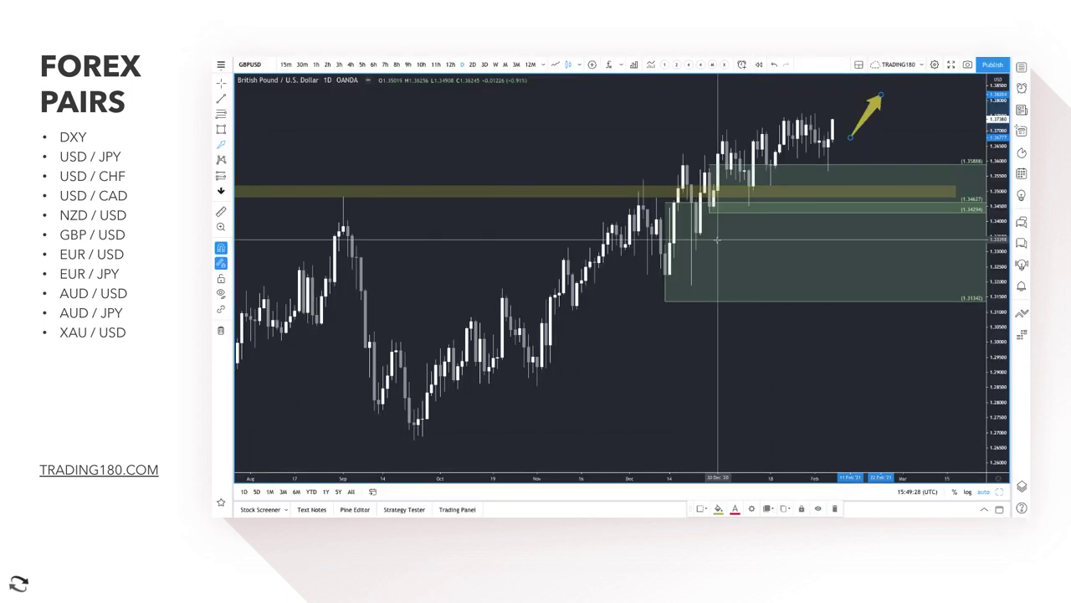
{"action": "scroll", "coordinate": [717, 240], "scroll_direction": "up", "scroll_amount": 5}
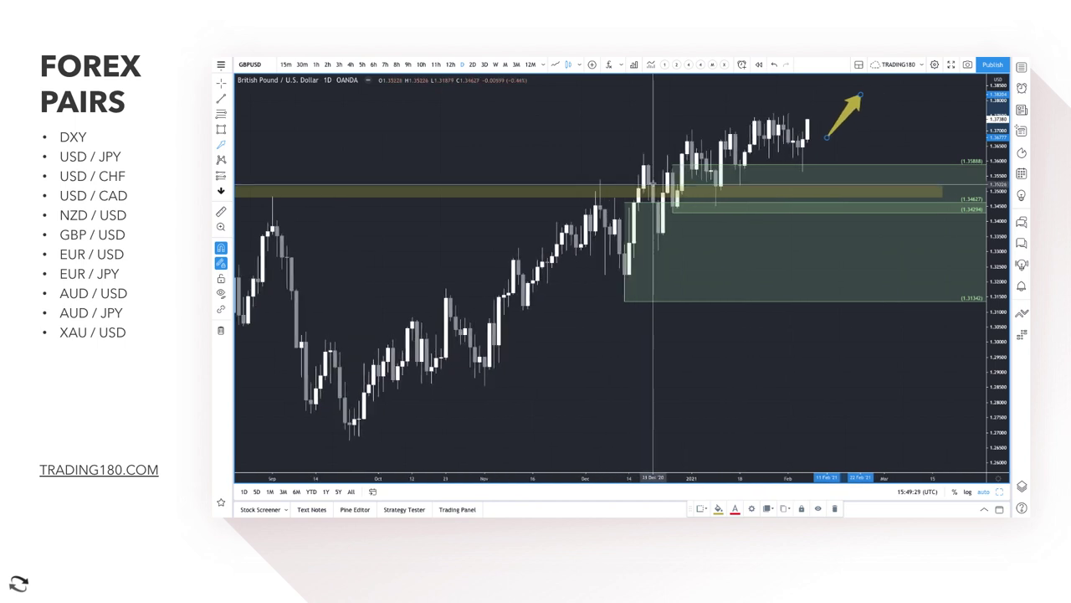
{"action": "left_click", "coordinate": [227, 144]}
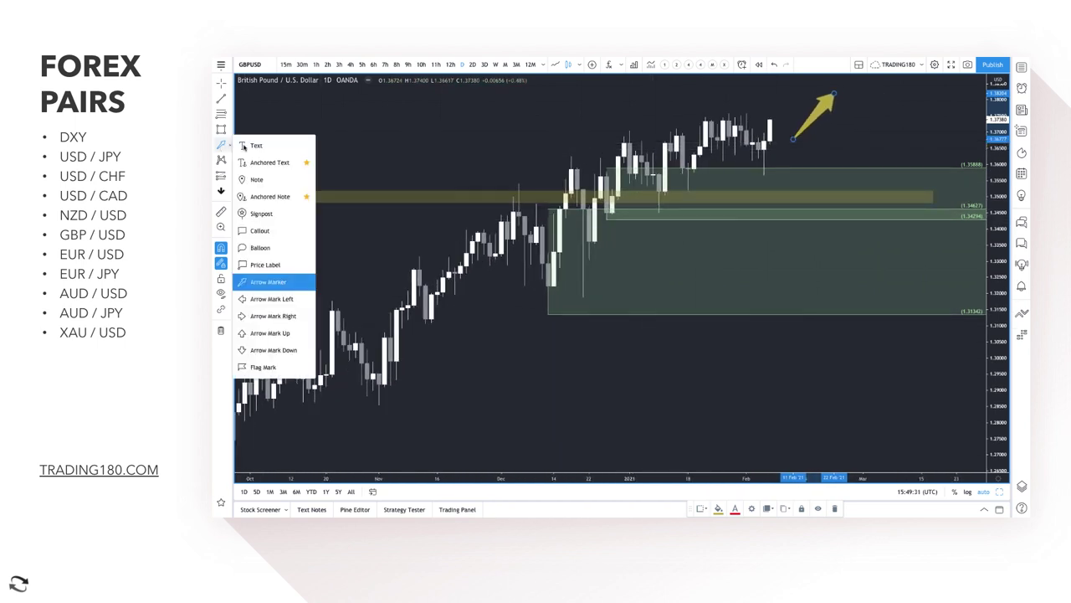
{"action": "left_click_drag", "start_coordinate": [781, 123], "coordinate": [834, 253]}
Extend the GBP/USD upward arrow's head to the lower edge of the nearest overhead supply zone at about 1.394
{"action": "scroll", "coordinate": [835, 252], "scroll_direction": "down", "scroll_amount": 10}
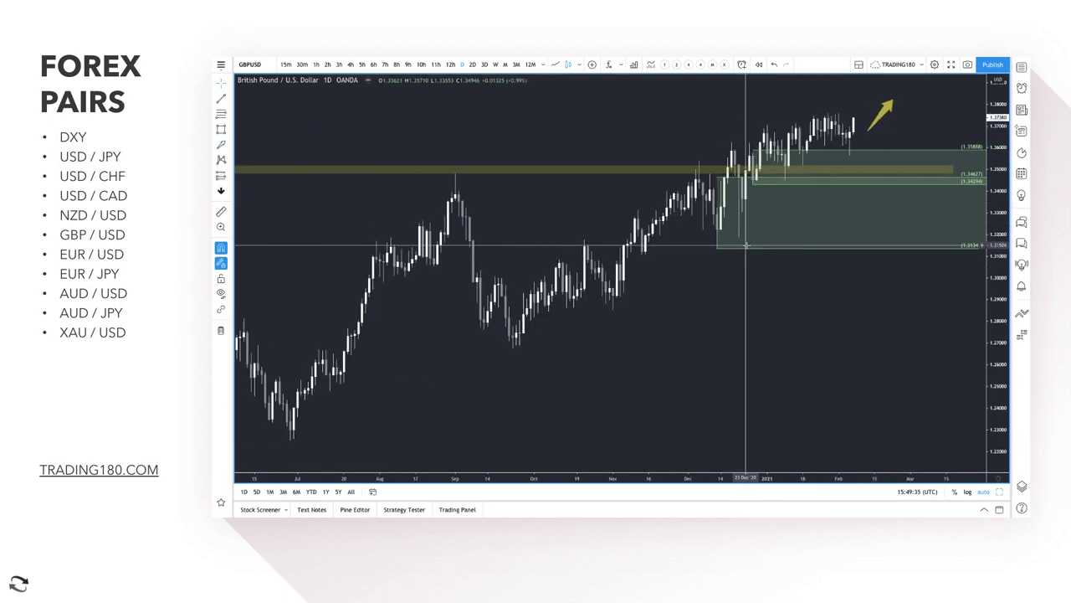
{"action": "scroll", "coordinate": [746, 245], "scroll_direction": "down", "scroll_amount": 5}
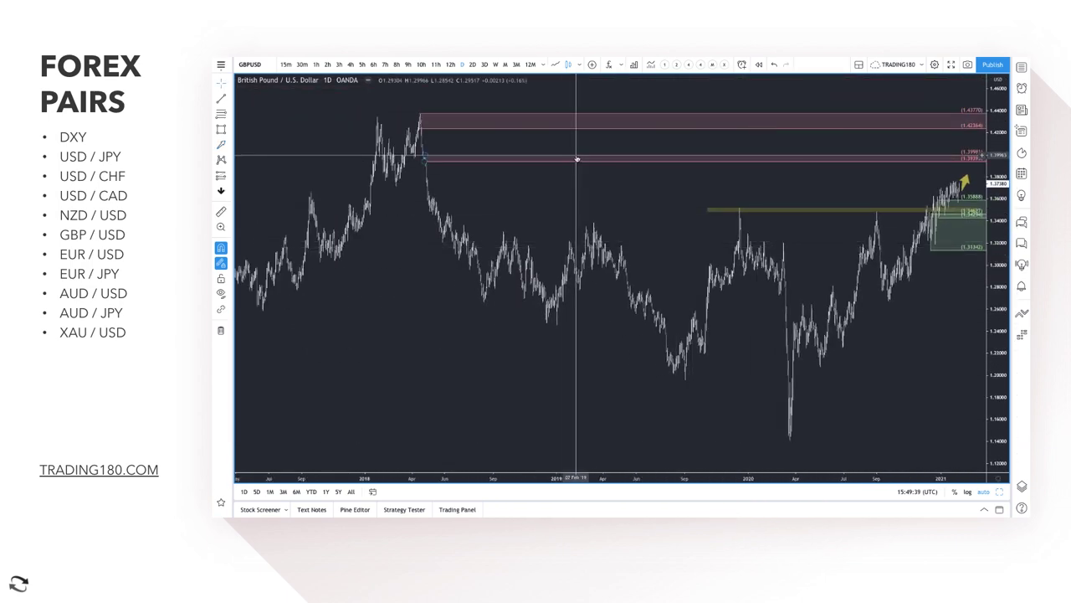
{"action": "scroll", "coordinate": [580, 158], "scroll_direction": "up", "scroll_amount": 10}
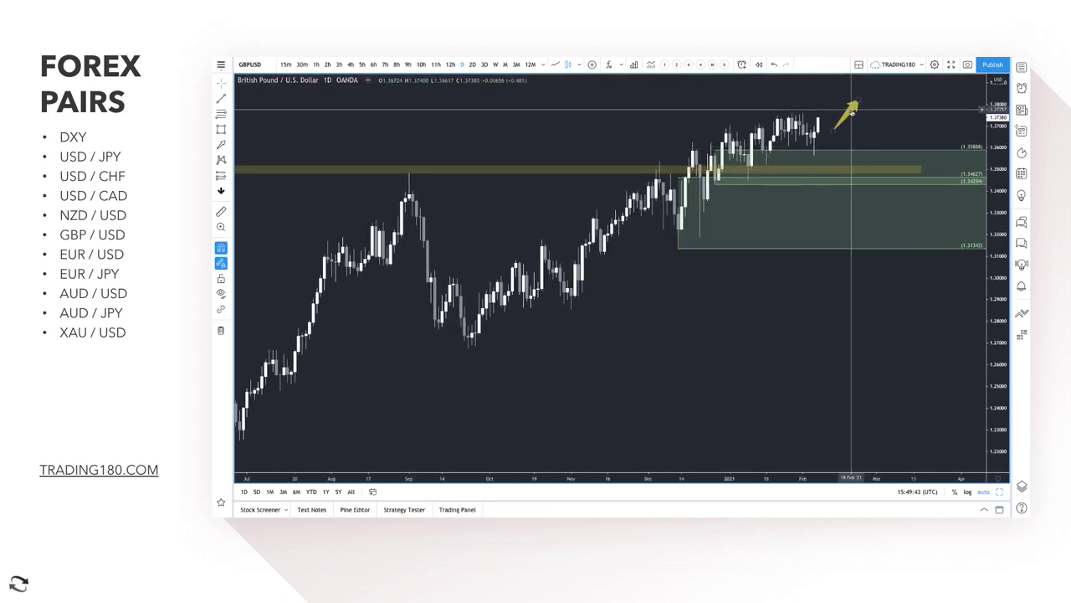
{"action": "scroll", "coordinate": [870, 110], "scroll_direction": "down", "scroll_amount": 2}
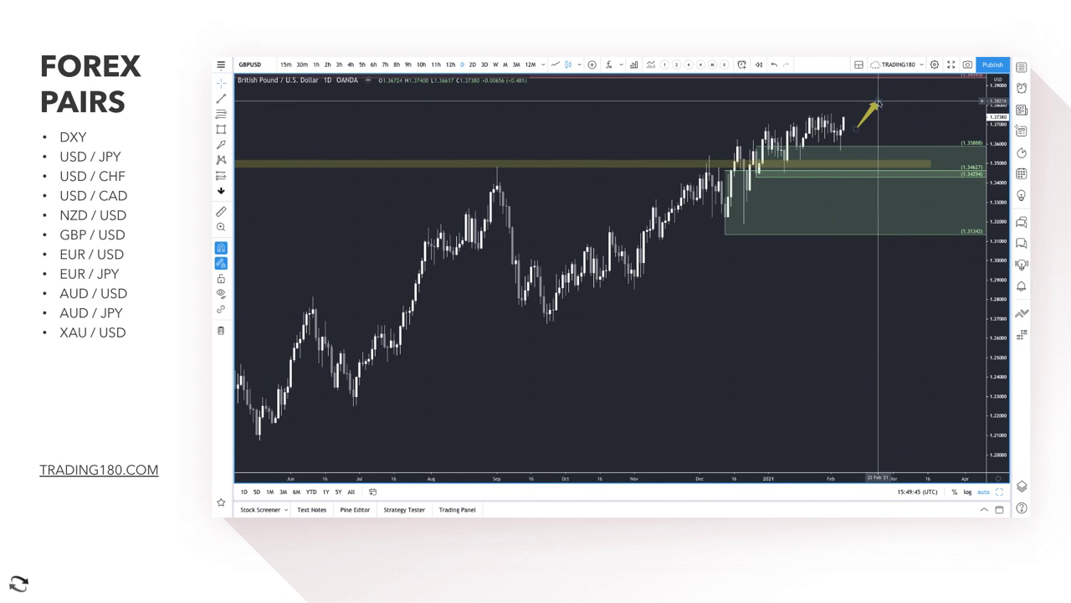
{"action": "left_click_drag", "start_coordinate": [878, 101], "coordinate": [891, 79]}
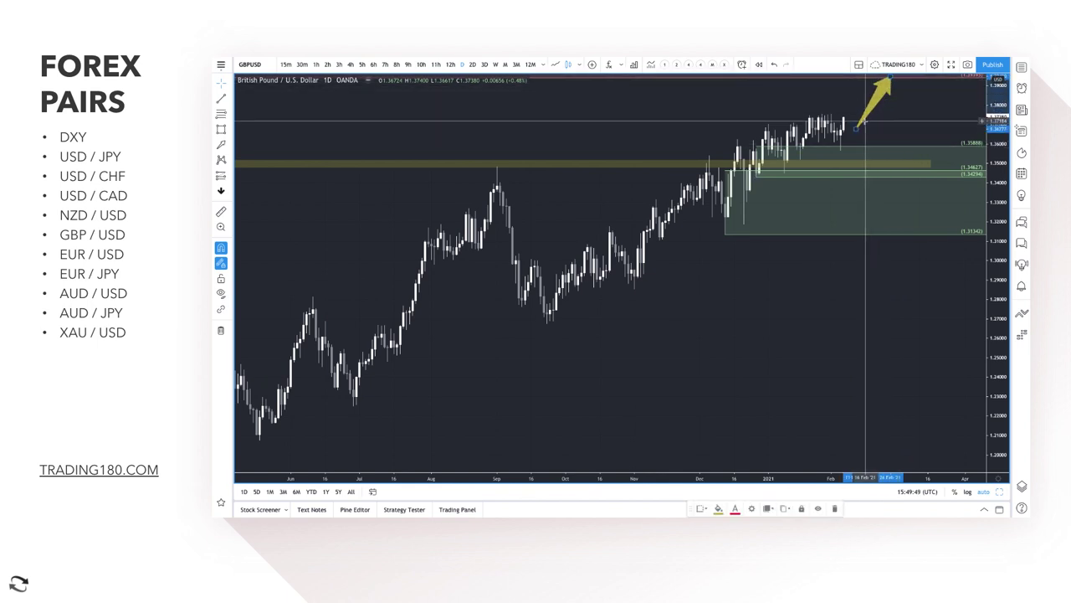
{"action": "scroll", "coordinate": [865, 122], "scroll_direction": "up", "scroll_amount": 1}
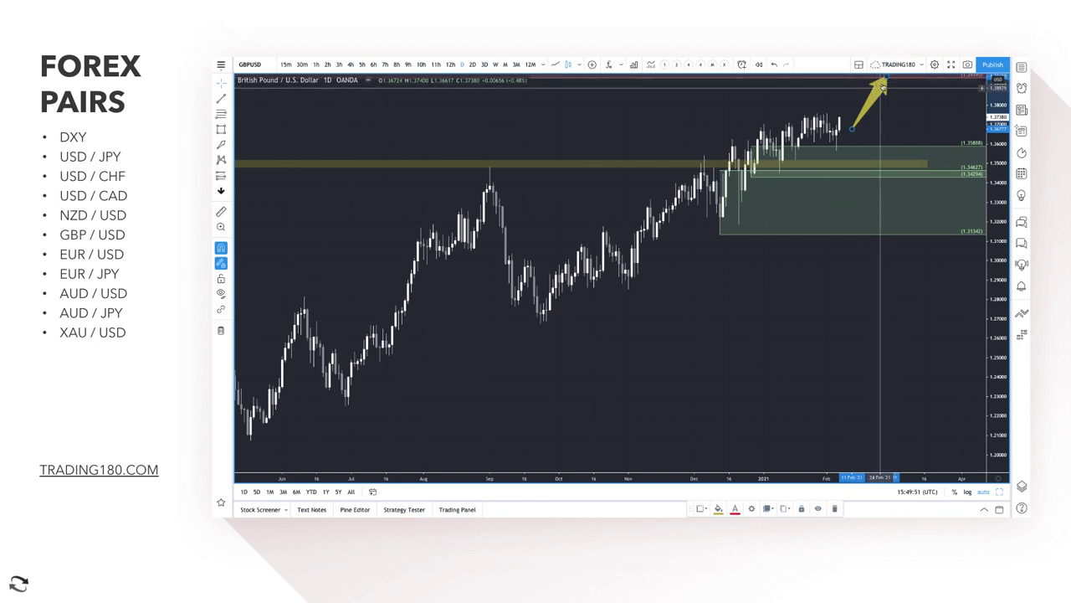
{"action": "left_click_drag", "start_coordinate": [883, 88], "coordinate": [888, 86]}
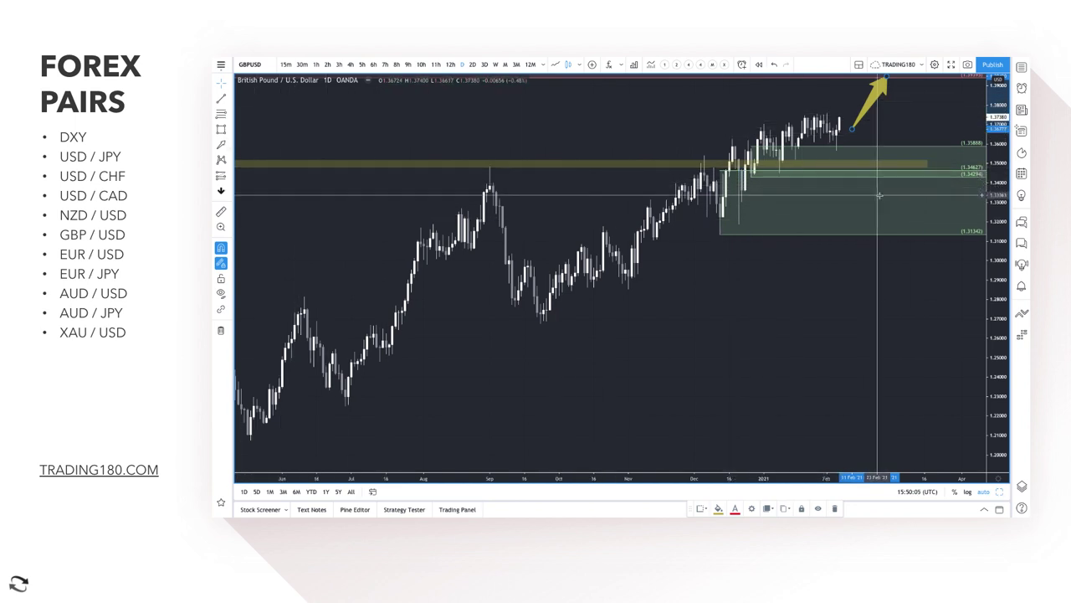
Draw a downward arrow on GBP/USD from the latest candle into the yellow zone at about 1.3485
{"action": "left_click", "coordinate": [223, 145]}
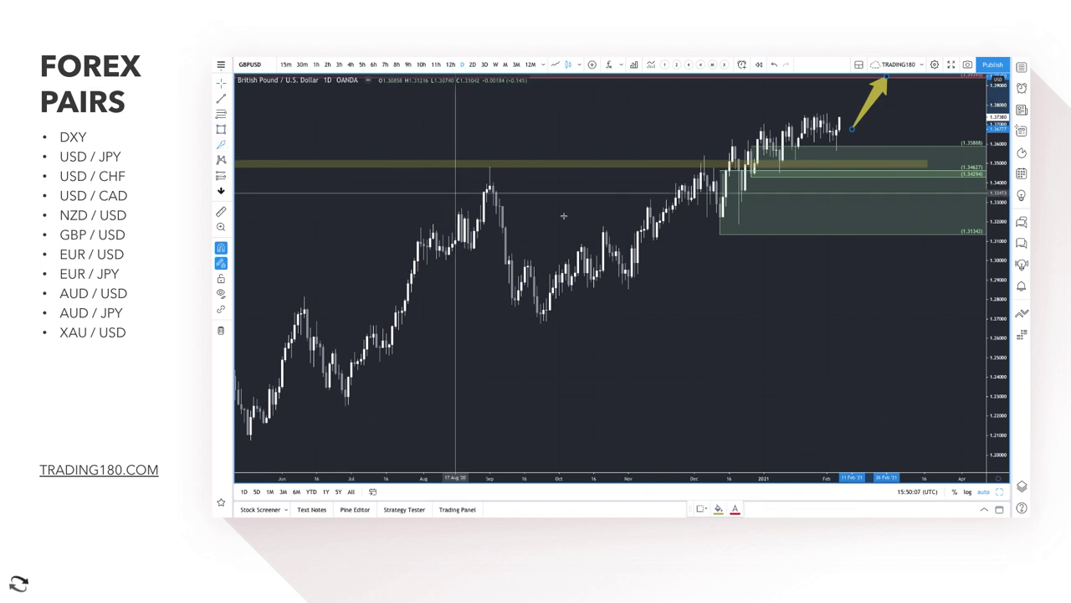
{"action": "left_click_drag", "start_coordinate": [843, 124], "coordinate": [854, 165]}
{"action": "scroll", "coordinate": [586, 167], "scroll_direction": "up", "scroll_amount": 3}
Mark the yellow zone's touches on GBP/USD with arrows at the early-September high, the early-December high and the 11 January low
{"action": "left_click_drag", "start_coordinate": [349, 164], "coordinate": [326, 194]}
{"action": "left_click_drag", "start_coordinate": [573, 152], "coordinate": [600, 191]}
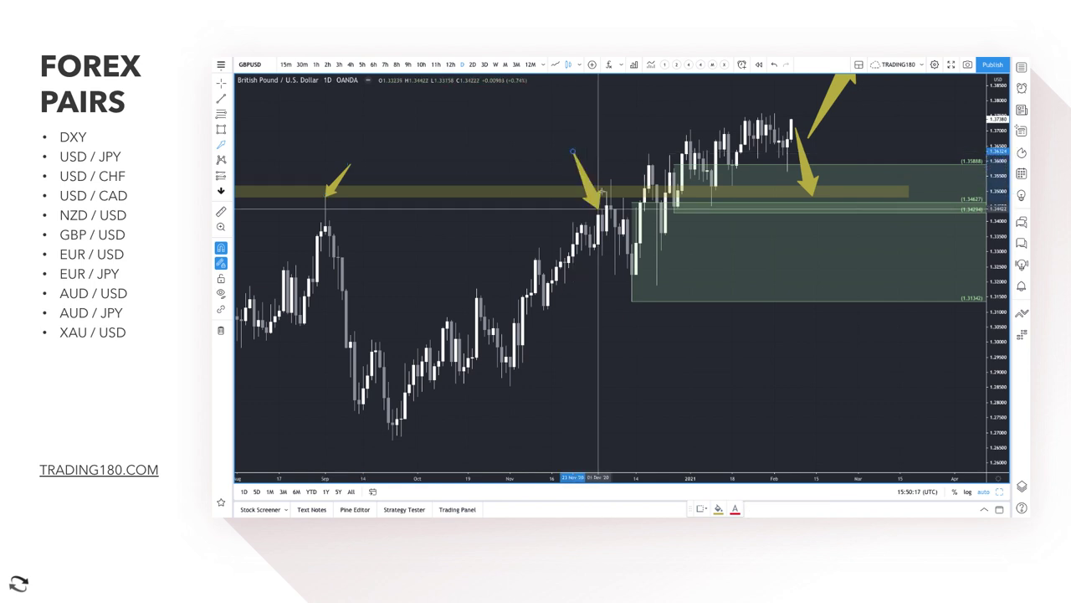
{"action": "left_click_drag", "start_coordinate": [760, 222], "coordinate": [712, 204]}
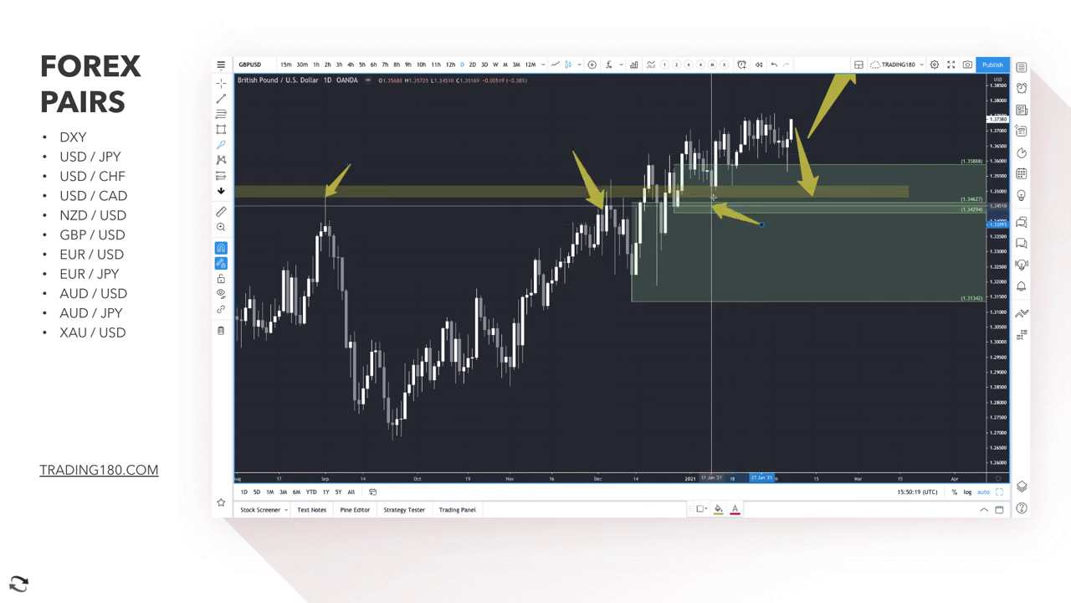
Draw an arrow on GBP/USD from the yellow zone at about 1.3505 up to about 1.3784
{"action": "left_click", "coordinate": [900, 190]}
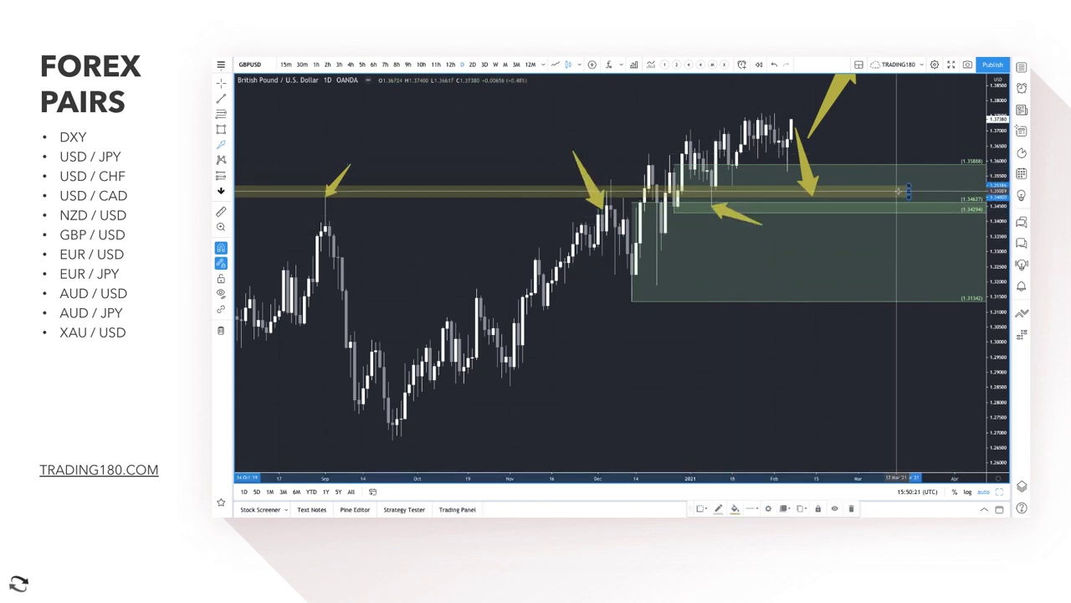
{"action": "left_click_drag", "start_coordinate": [841, 190], "coordinate": [905, 106]}
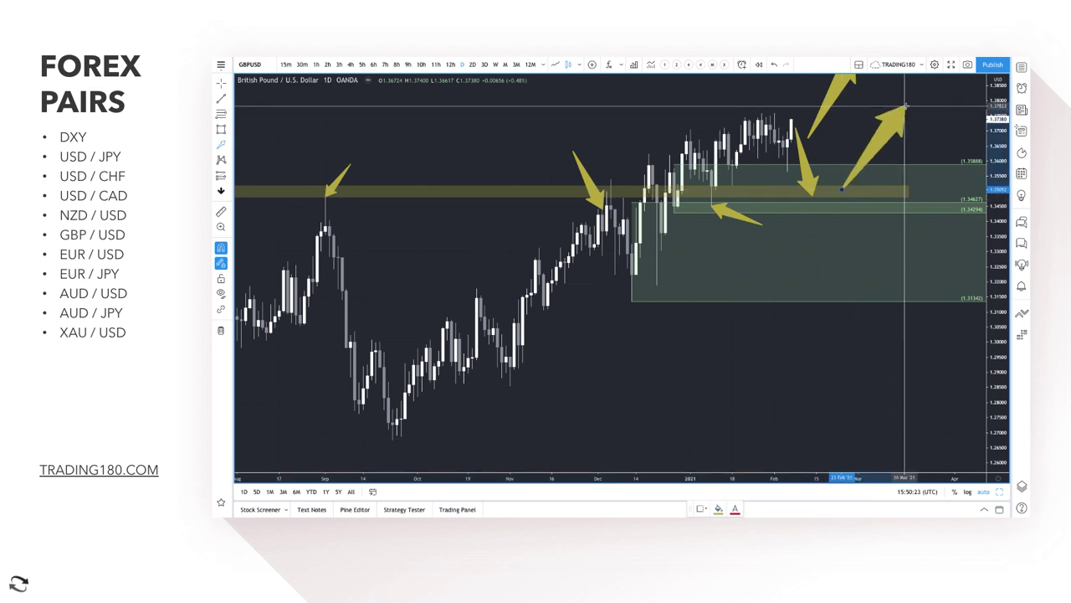
{"action": "scroll", "coordinate": [783, 251], "scroll_direction": "down", "scroll_amount": 3}
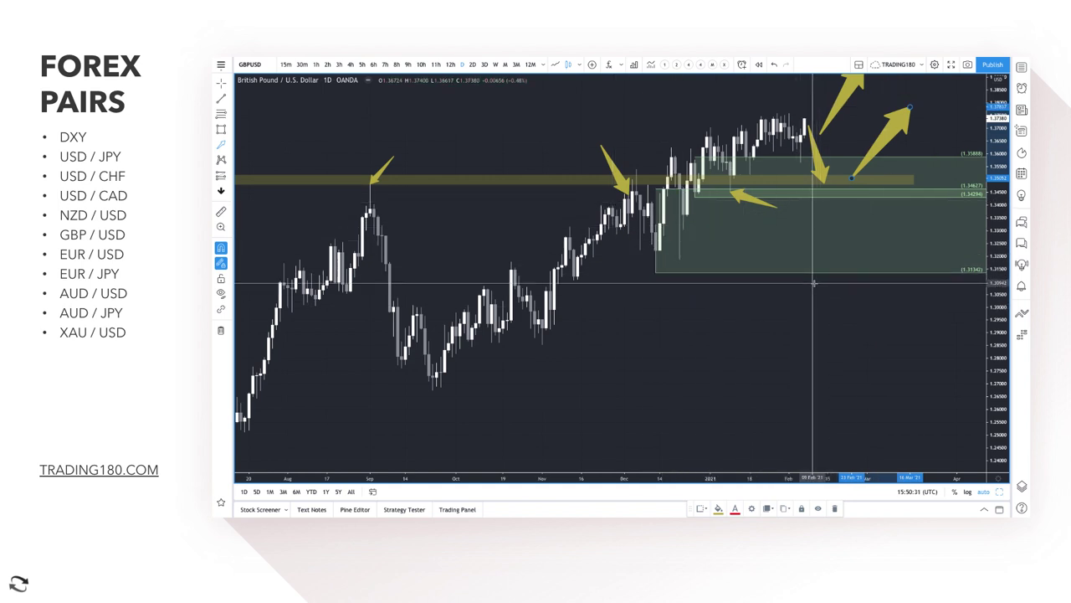
Delete the upper green demand zone on EUR/USD and extend the lower supply zone's bottom edge down to 1.21218
{"action": "left_click", "coordinate": [686, 307]}
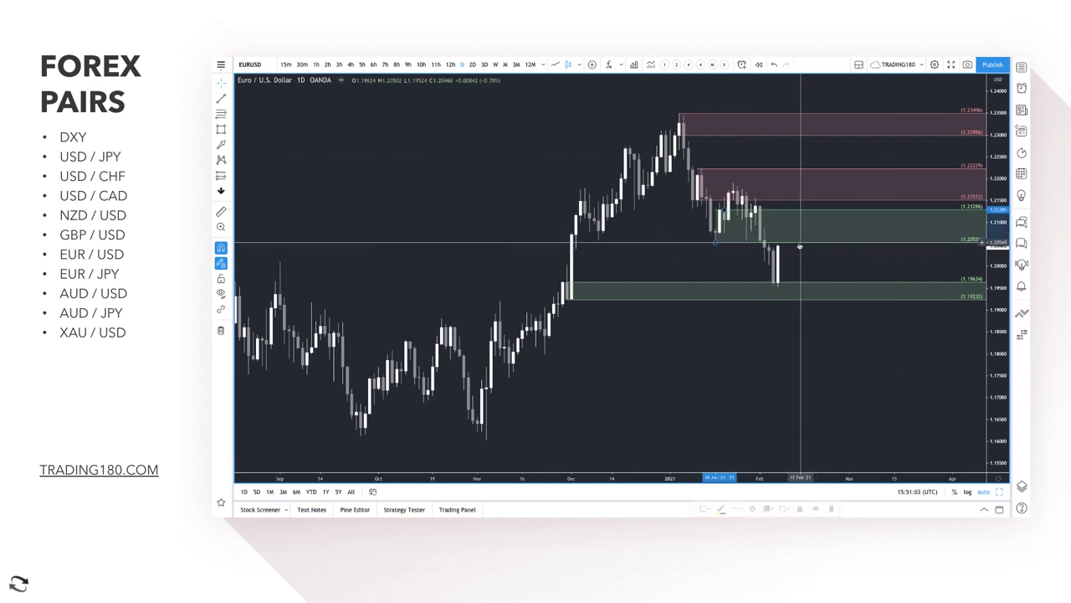
{"action": "key", "text": "Delete"}
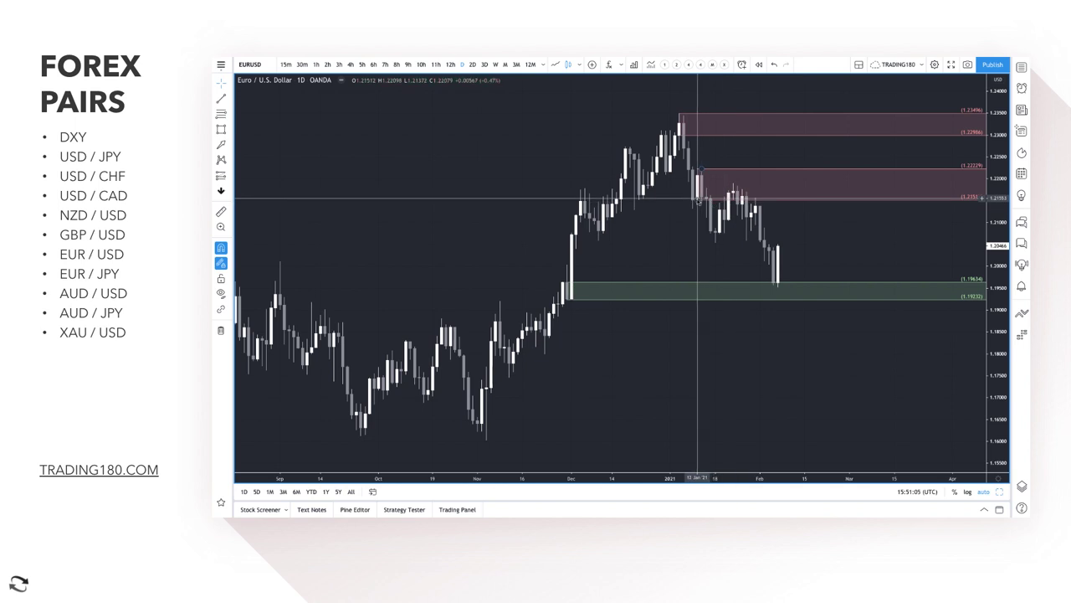
{"action": "left_click_drag", "start_coordinate": [697, 199], "coordinate": [750, 209]}
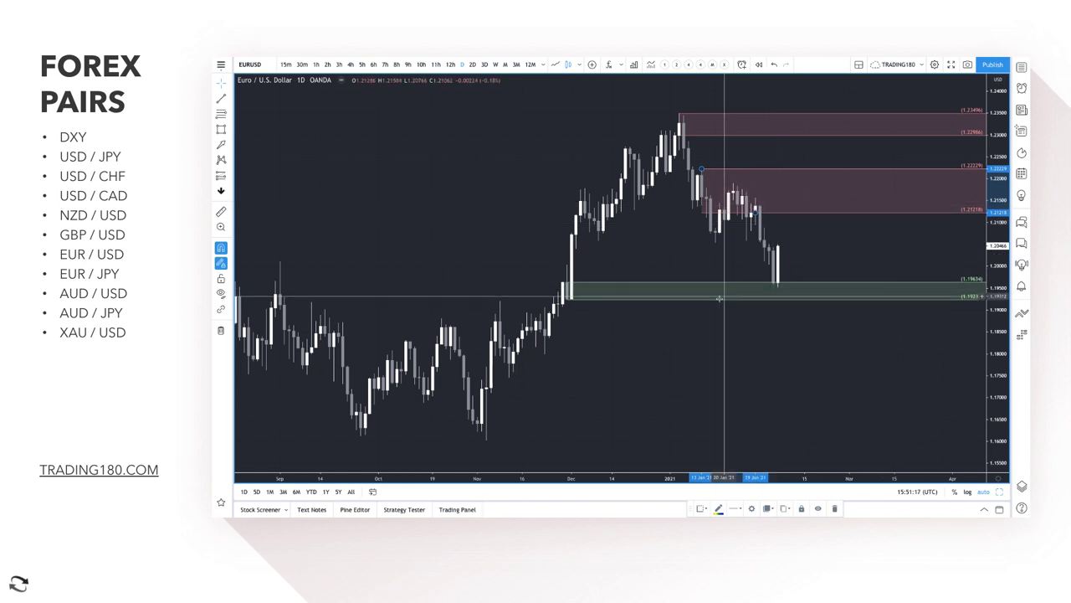
Find and select the video "11th january - eurusd cpr zone at 1.1950" on the second page of the Trading Videos library
{"action": "scroll", "coordinate": [719, 298], "scroll_direction": "down", "scroll_amount": 3}
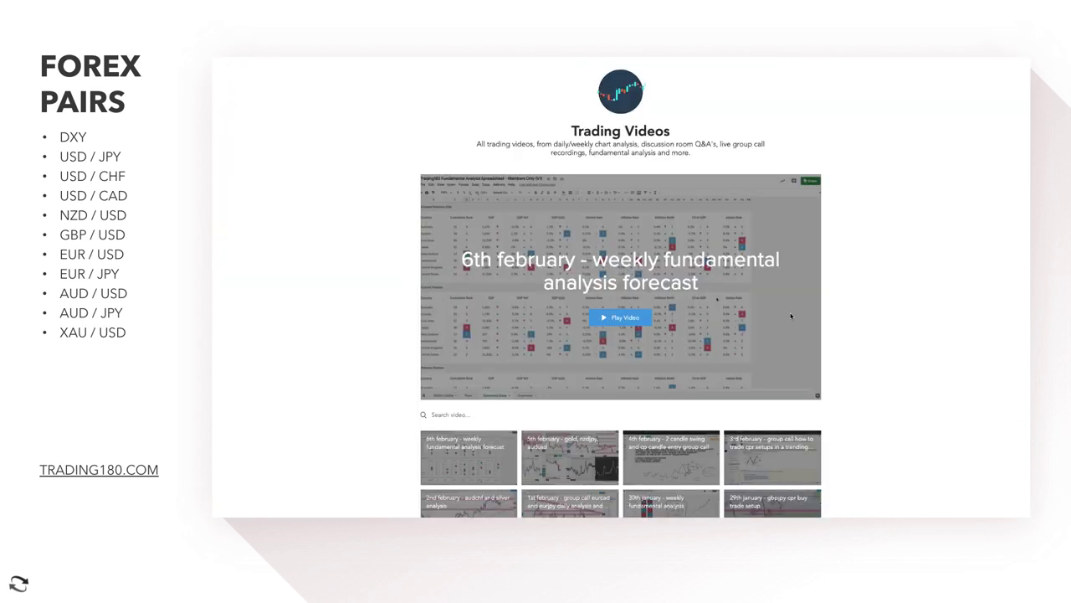
{"action": "scroll", "coordinate": [835, 358], "scroll_direction": "down", "scroll_amount": 3}
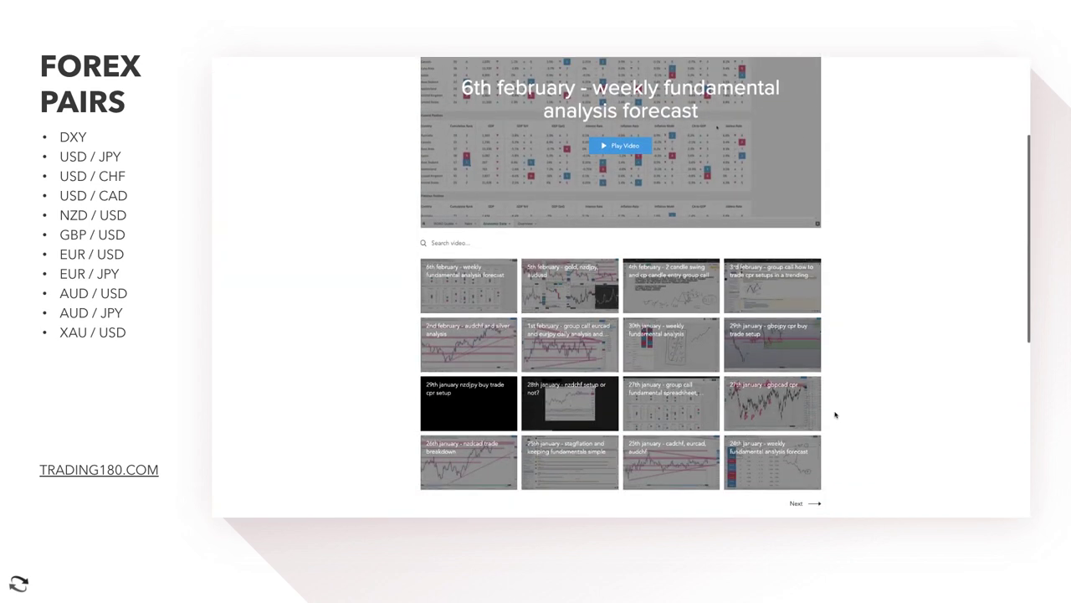
{"action": "scroll", "coordinate": [835, 414], "scroll_direction": "down", "scroll_amount": 2}
{"action": "left_click", "coordinate": [796, 422]}
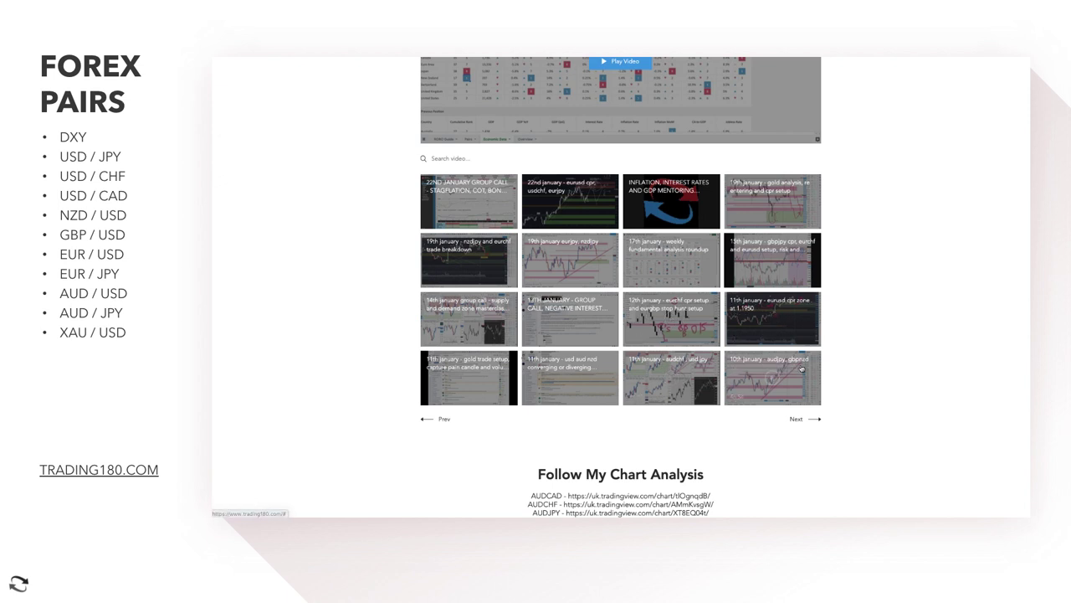
{"action": "left_click", "coordinate": [798, 316]}
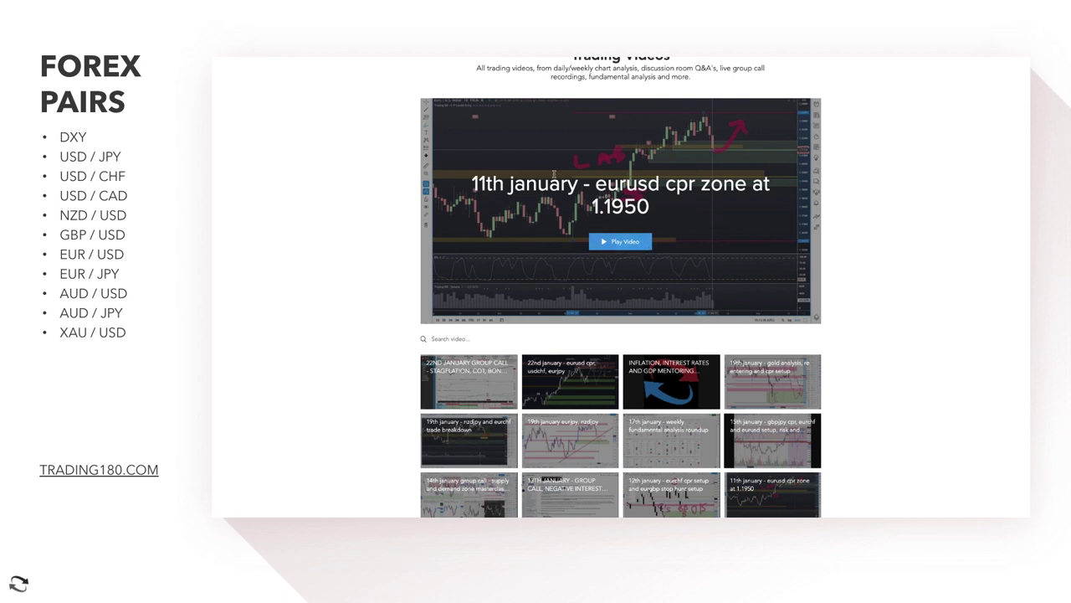
{"action": "scroll", "coordinate": [586, 385], "scroll_direction": "down", "scroll_amount": 2}
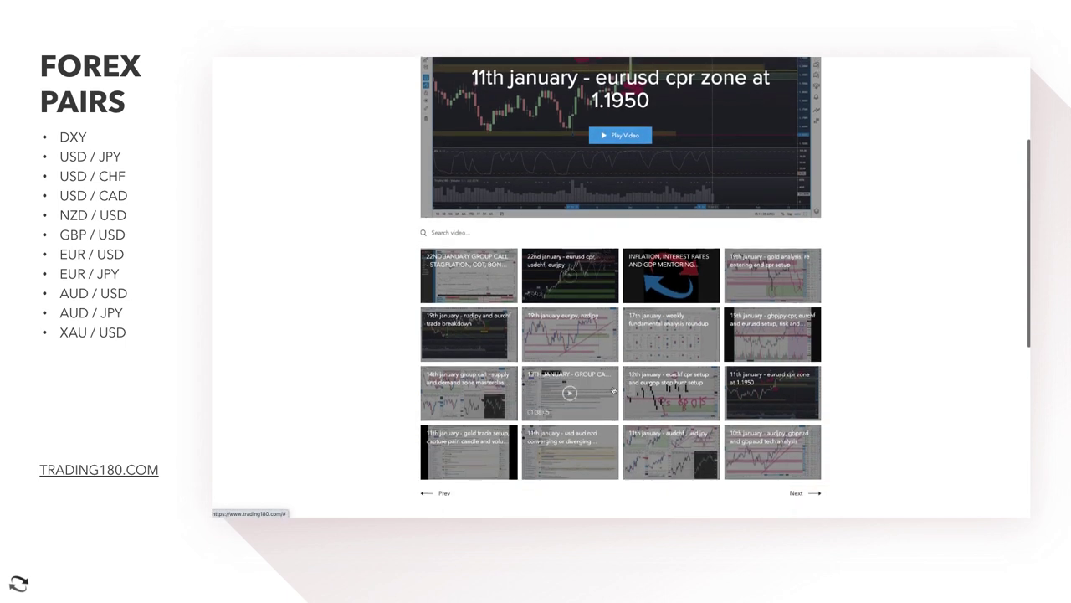
{"action": "scroll", "coordinate": [614, 391], "scroll_direction": "up", "scroll_amount": 2}
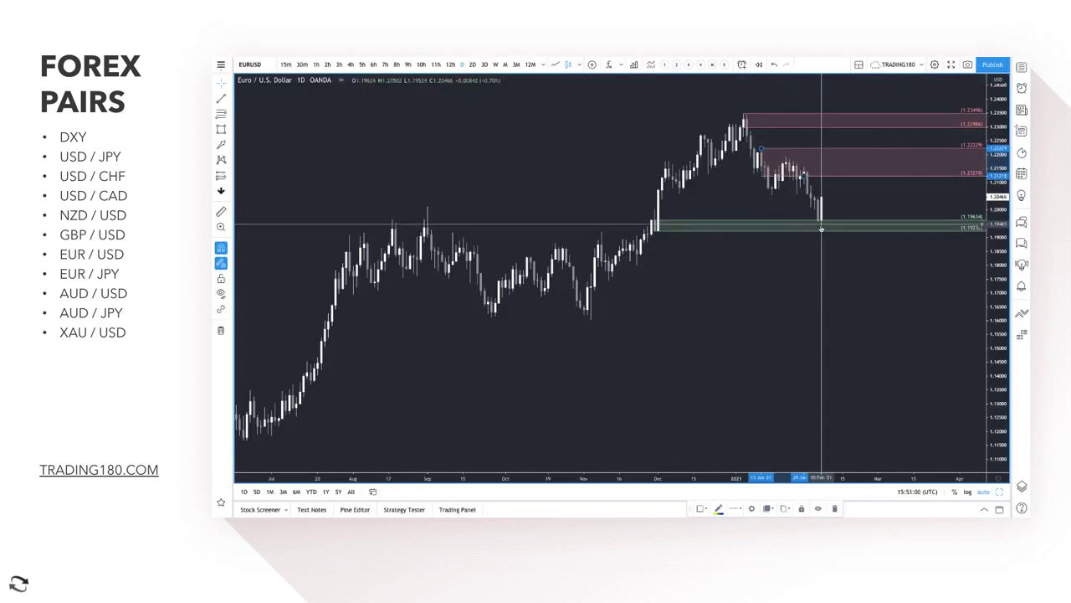
Draw an arrow on EUR/USD from the latest candle's low at about 1.1952 up to about 1.2046
{"action": "scroll", "coordinate": [817, 228], "scroll_direction": "up", "scroll_amount": 1}
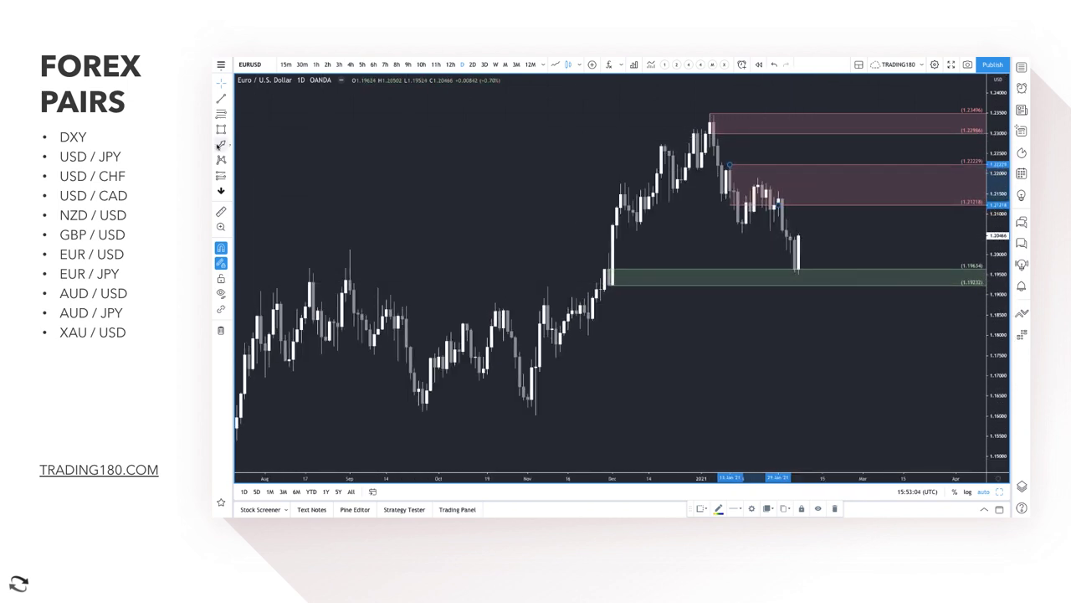
{"action": "scroll", "coordinate": [678, 279], "scroll_direction": "up", "scroll_amount": 2}
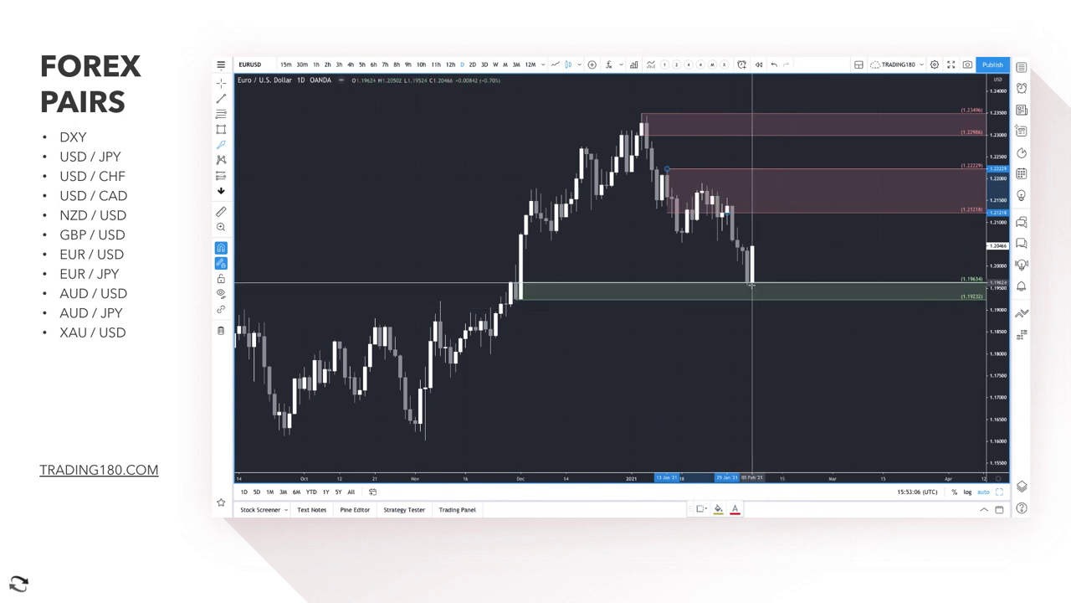
{"action": "left_click_drag", "start_coordinate": [751, 286], "coordinate": [775, 245]}
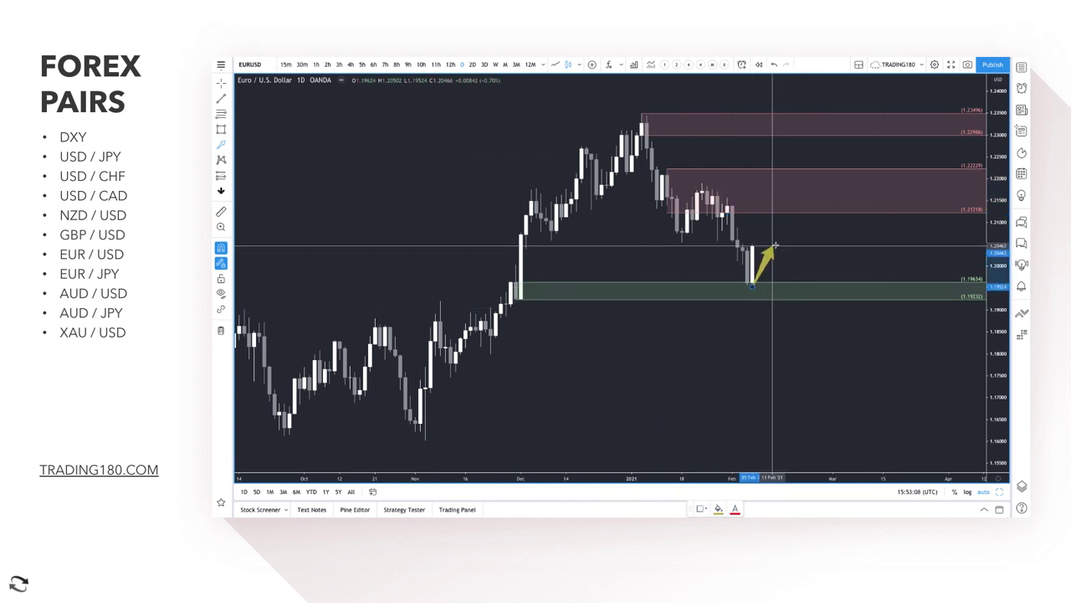
Extend the EUR/USD arrow's tip up to the lower supply zone at about 1.212, and draw a second arrow from there down to about 1.194
{"action": "scroll", "coordinate": [732, 256], "scroll_direction": "down", "scroll_amount": 3}
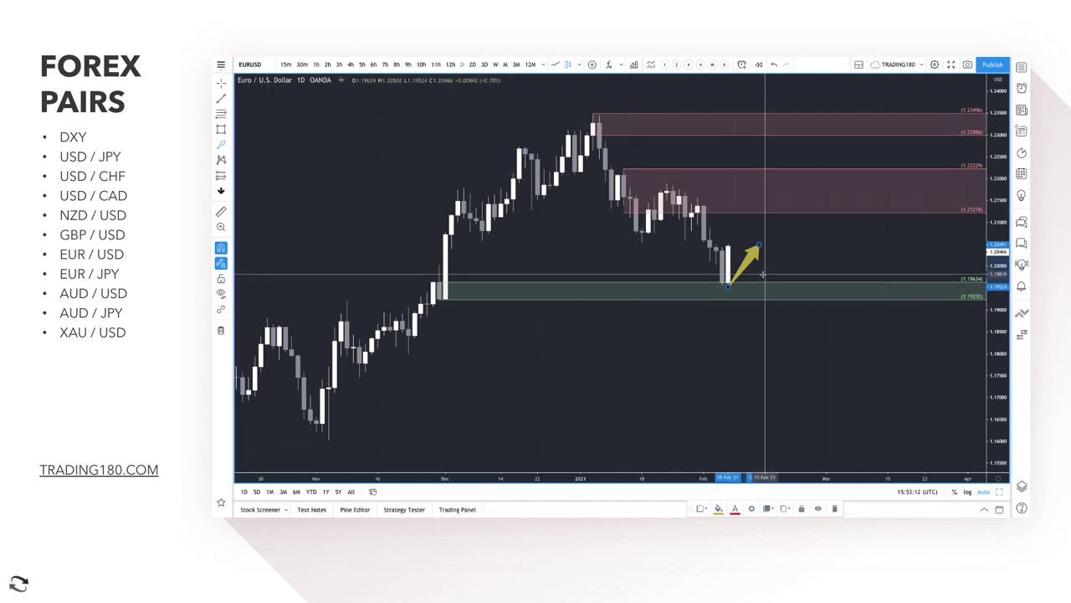
{"action": "left_click_drag", "start_coordinate": [758, 246], "coordinate": [770, 212]}
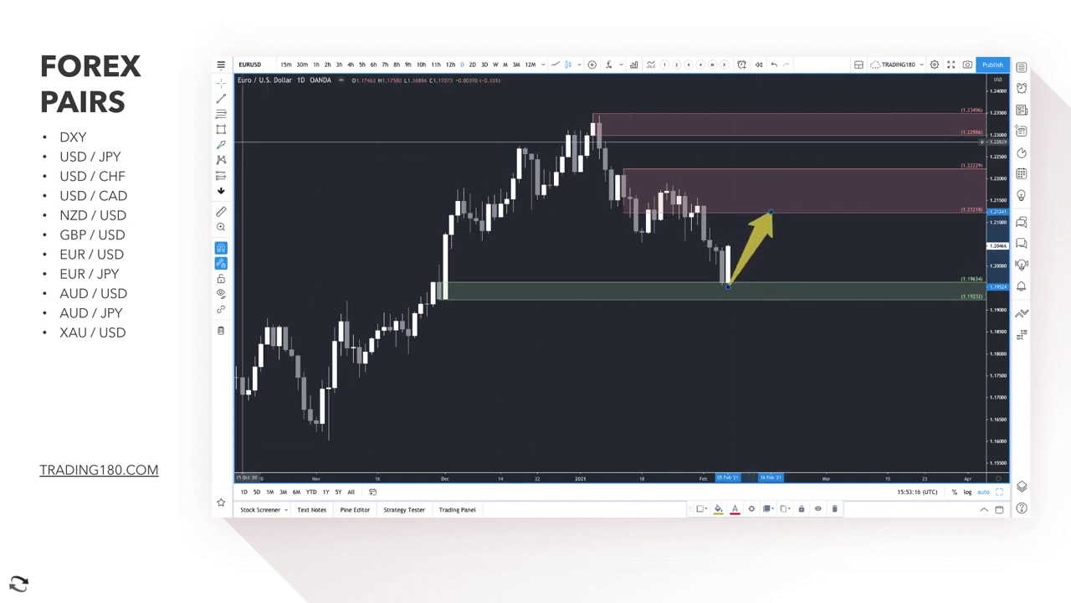
{"action": "left_click", "coordinate": [221, 144]}
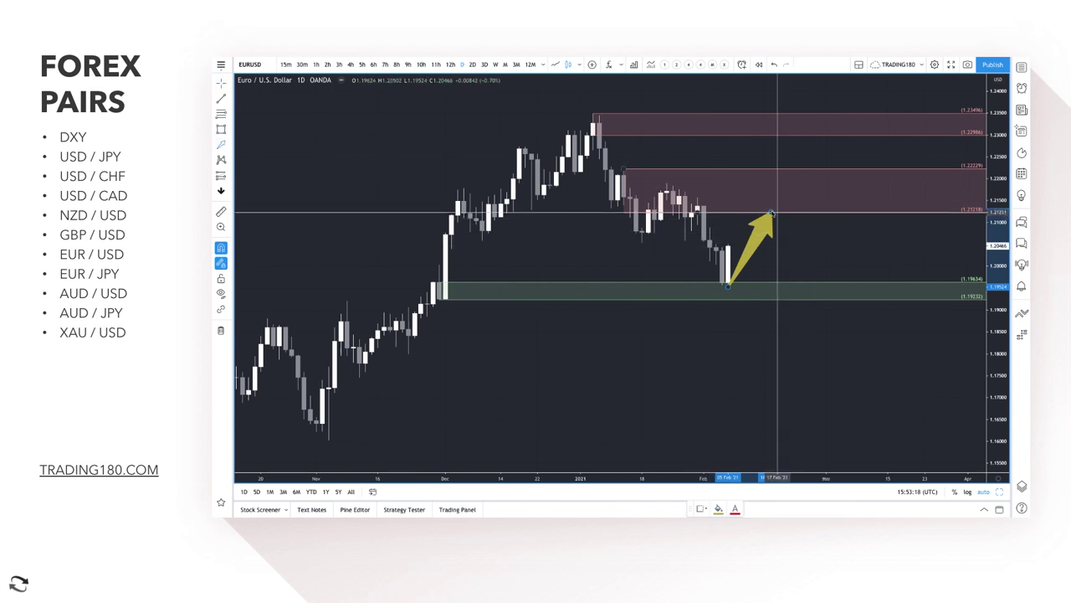
{"action": "left_click", "coordinate": [770, 213]}
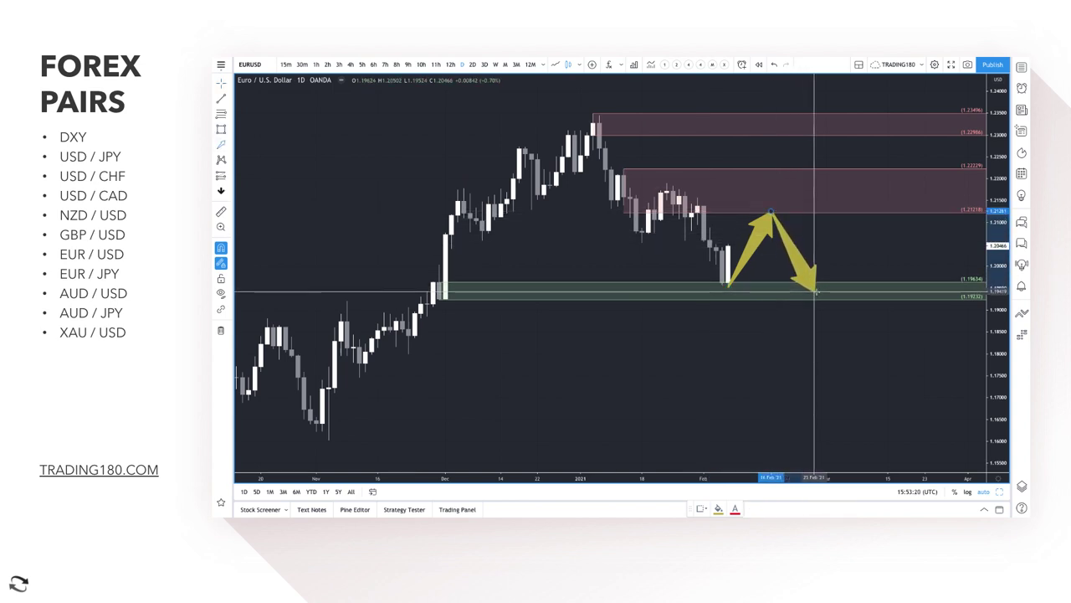
{"action": "left_click", "coordinate": [813, 292]}
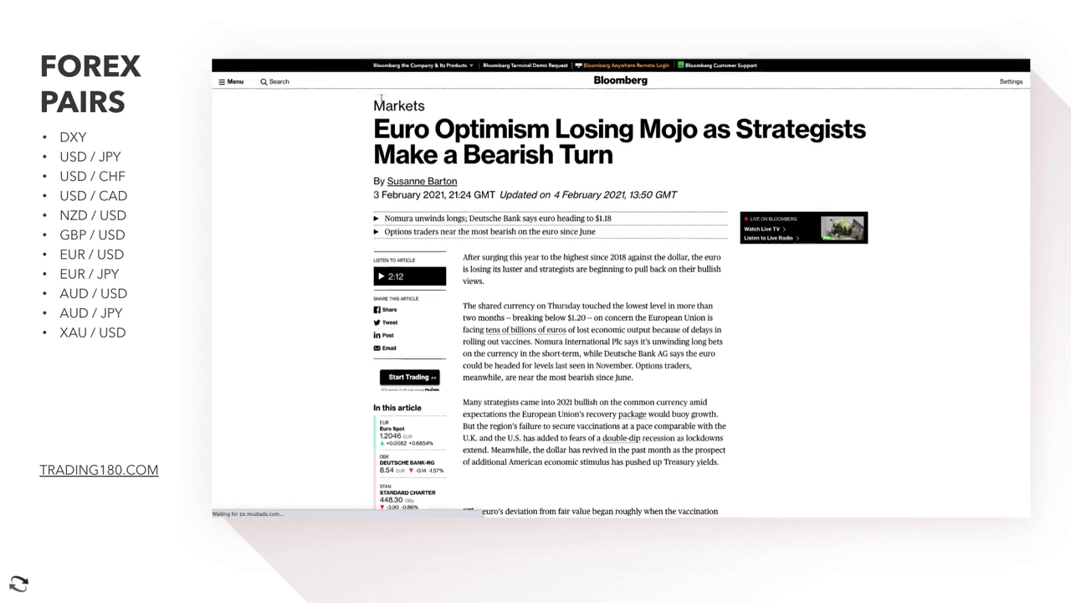
Read the headline, summary bullets and opening paragraph of the Bloomberg article "Euro Optimism Losing Mojo as Strategists Make a Bearish Turn"
{"action": "left_click_drag", "start_coordinate": [377, 159], "coordinate": [479, 170]}
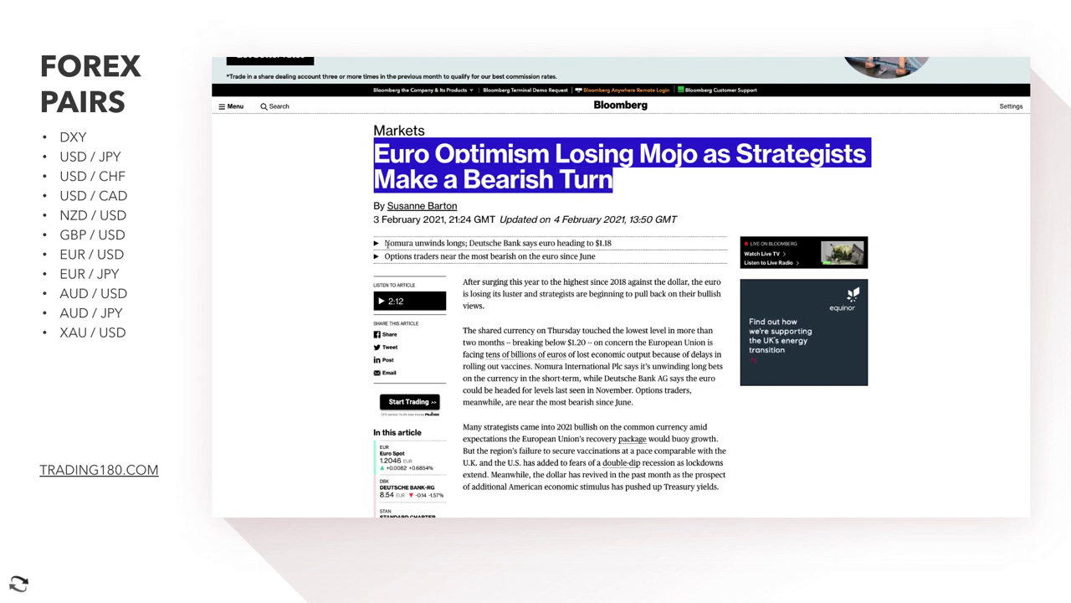
{"action": "left_click_drag", "start_coordinate": [389, 243], "coordinate": [450, 243]}
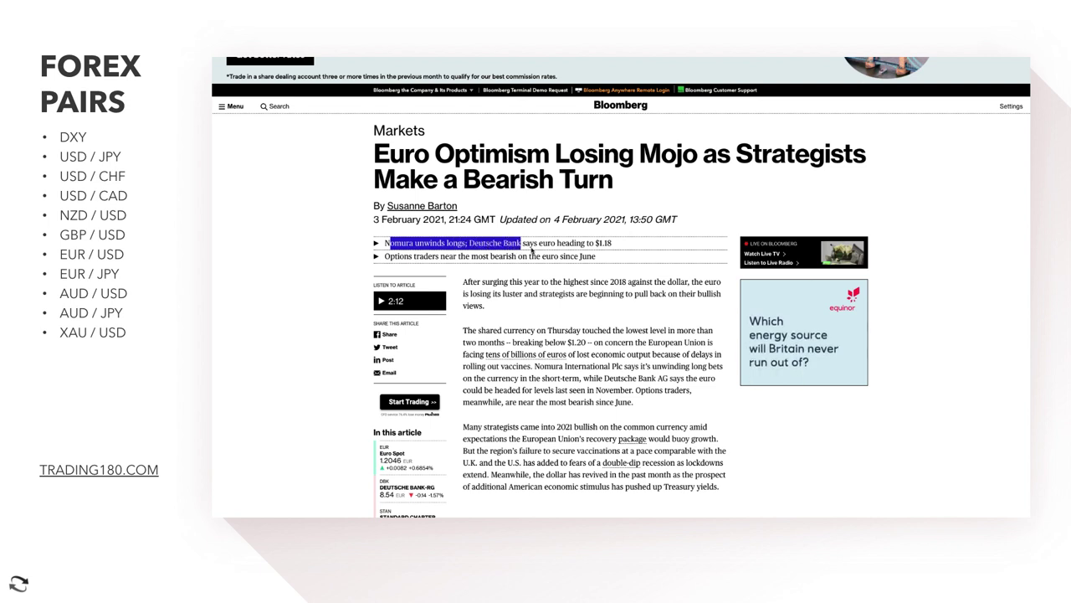
{"action": "left_click_drag", "start_coordinate": [595, 243], "coordinate": [612, 243]}
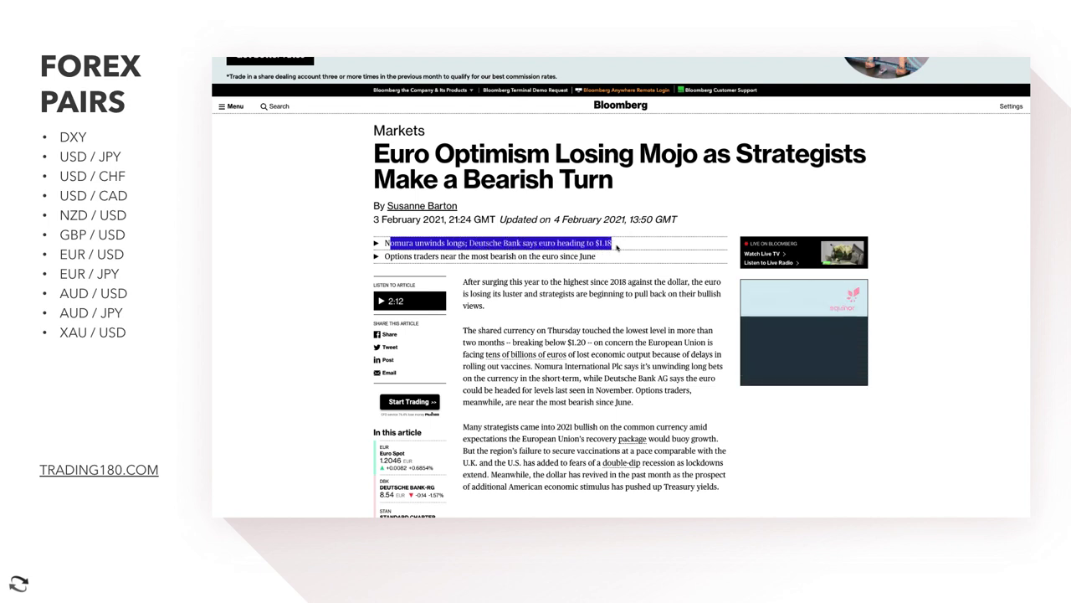
{"action": "left_click_drag", "start_coordinate": [390, 256], "coordinate": [467, 256]}
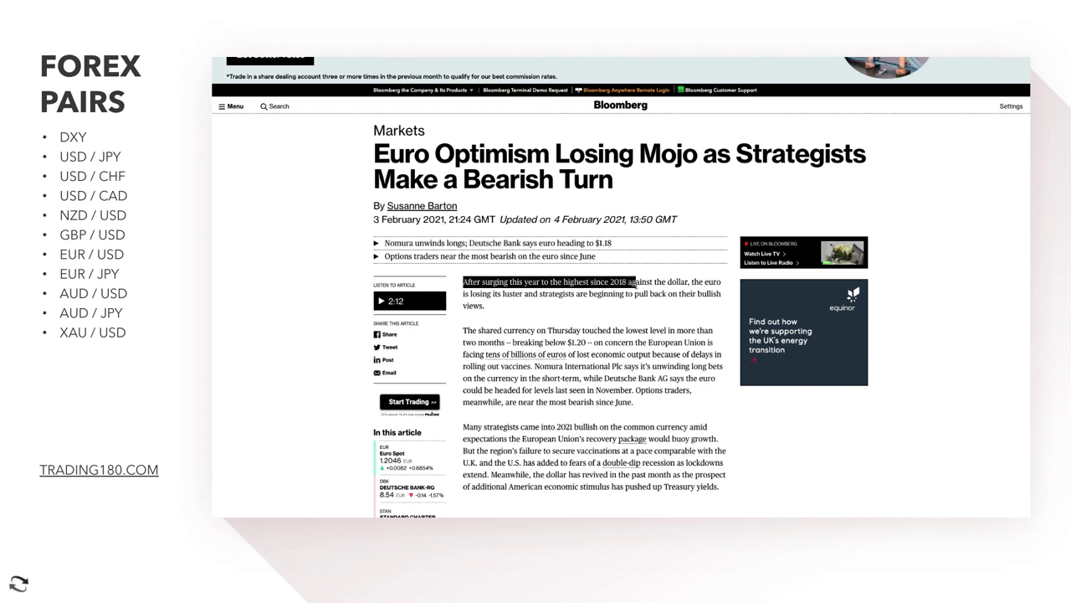
{"action": "left_click_drag", "start_coordinate": [663, 288], "coordinate": [695, 293]}
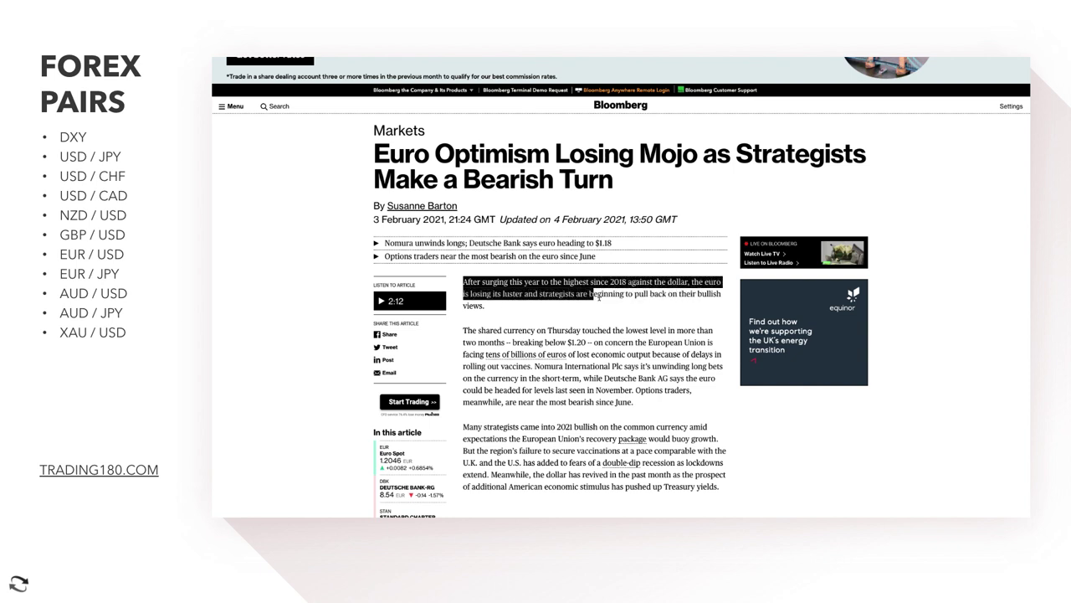
{"action": "left_click_drag", "start_coordinate": [672, 295], "coordinate": [513, 305]}
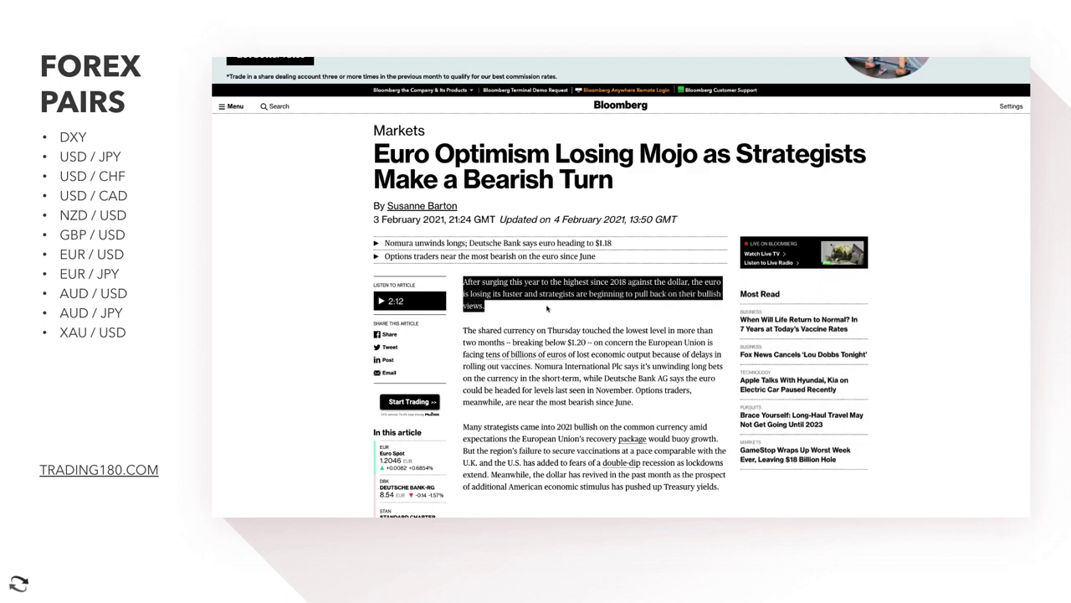
{"action": "scroll", "coordinate": [526, 319], "scroll_direction": "up", "scroll_amount": 2}
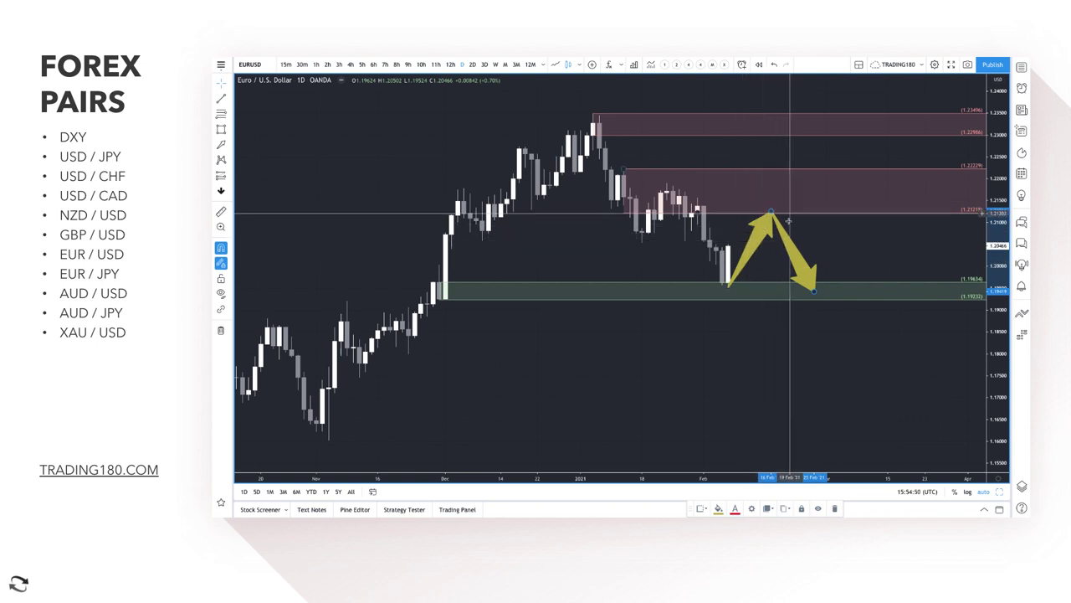
{"action": "scroll", "coordinate": [690, 348], "scroll_direction": "down", "scroll_amount": 1}
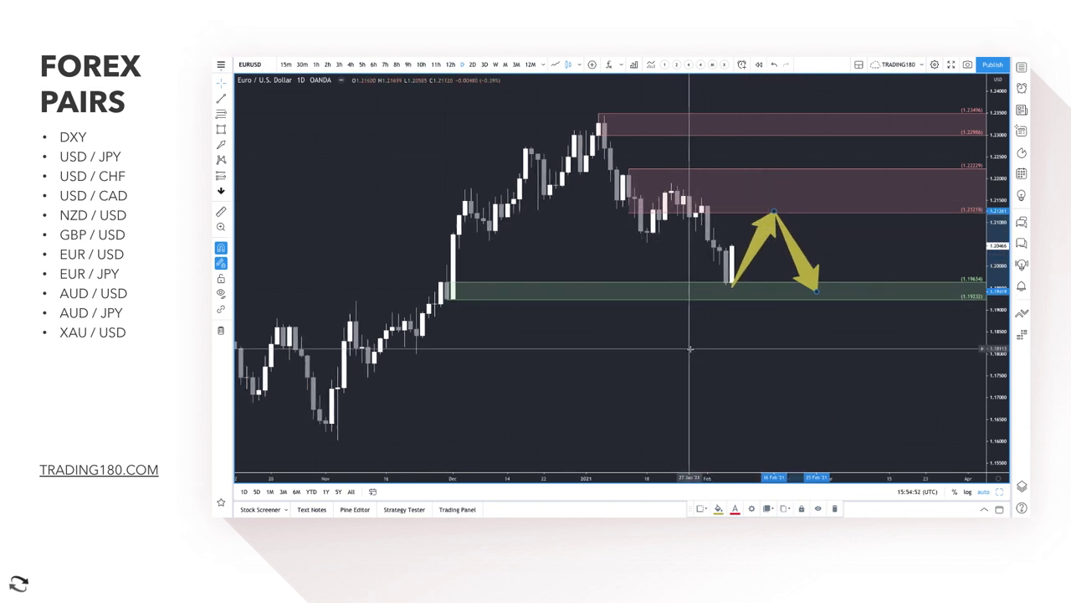
{"action": "left_click", "coordinate": [222, 145]}
{"action": "mouse_move", "coordinate": [733, 245]}
{"action": "left_mouse_down"}
{"action": "mouse_move", "coordinate": [733, 283]}
{"action": "mouse_move", "coordinate": [745, 208]}
{"action": "mouse_move", "coordinate": [748, 219]}
{"action": "mouse_move", "coordinate": [730, 191]}
{"action": "mouse_move", "coordinate": [762, 180]}
{"action": "left_mouse_up"}
{"action": "key", "text": "ctrl+z"}
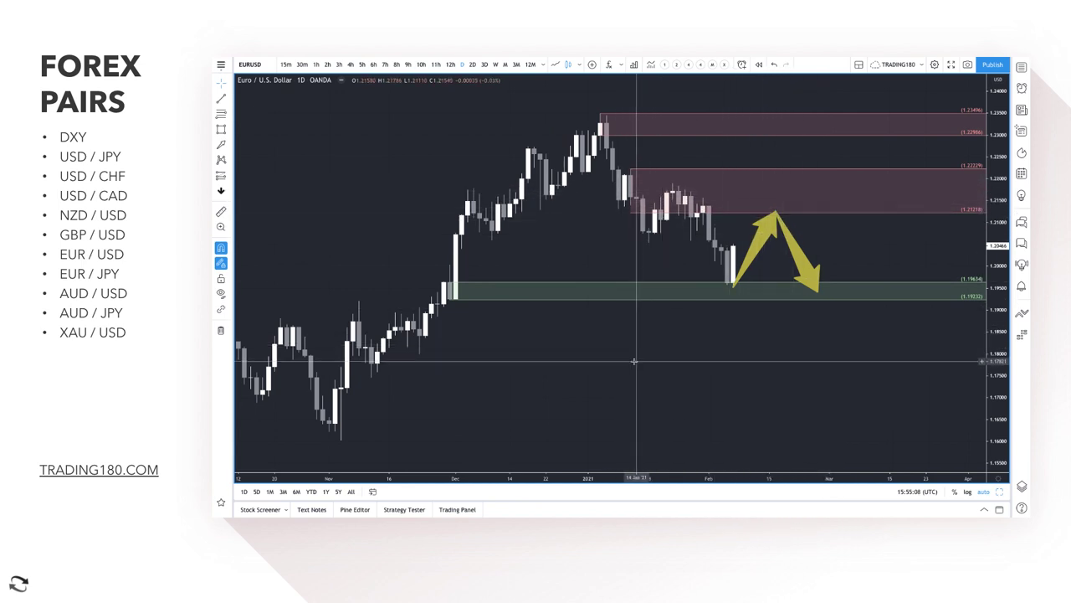
Switch to the EUR/JPY daily chart
{"action": "scroll", "coordinate": [633, 359], "scroll_direction": "down", "scroll_amount": 3}
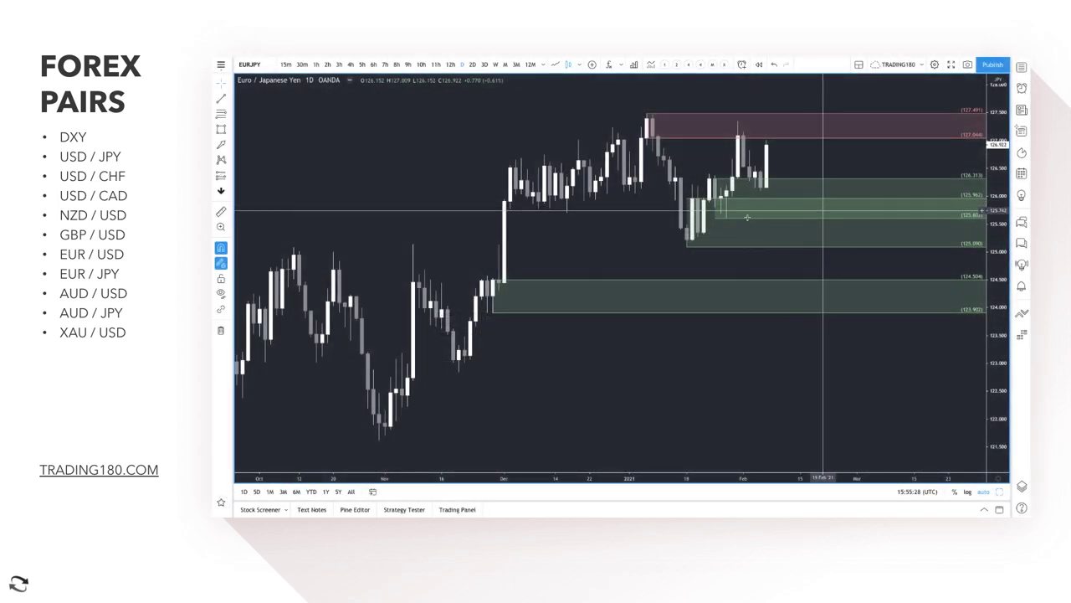
{"action": "left_click", "coordinate": [221, 144]}
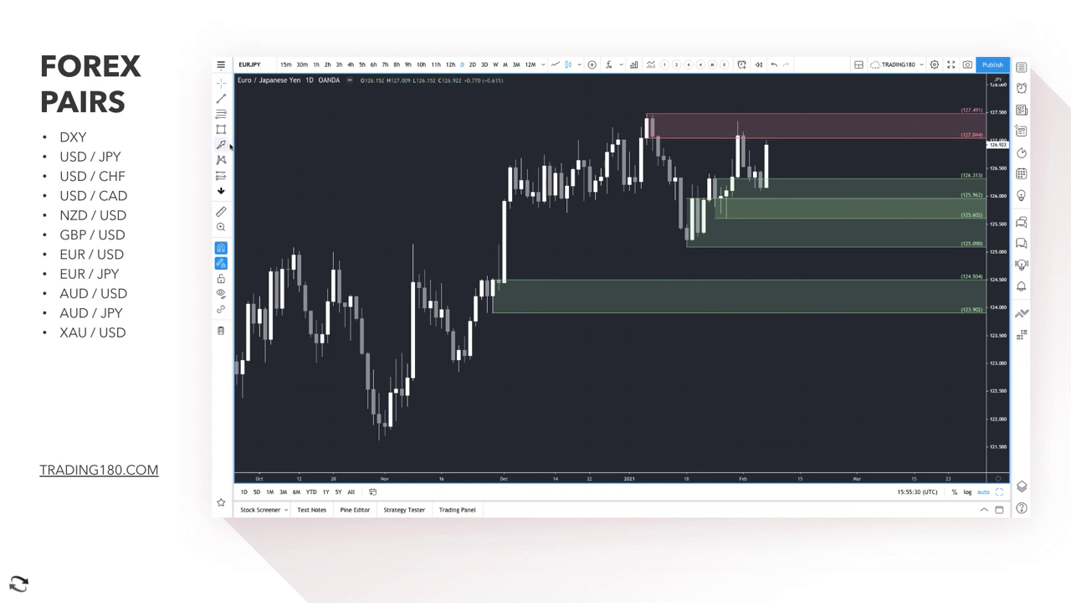
{"action": "mouse_move", "coordinate": [749, 100]}
{"action": "left_mouse_down"}
{"action": "mouse_move", "coordinate": [647, 120]}
{"action": "mouse_move", "coordinate": [732, 117]}
{"action": "mouse_move", "coordinate": [748, 138]}
{"action": "mouse_move", "coordinate": [742, 113]}
{"action": "mouse_move", "coordinate": [760, 189]}
{"action": "mouse_move", "coordinate": [744, 131]}
{"action": "left_mouse_up"}
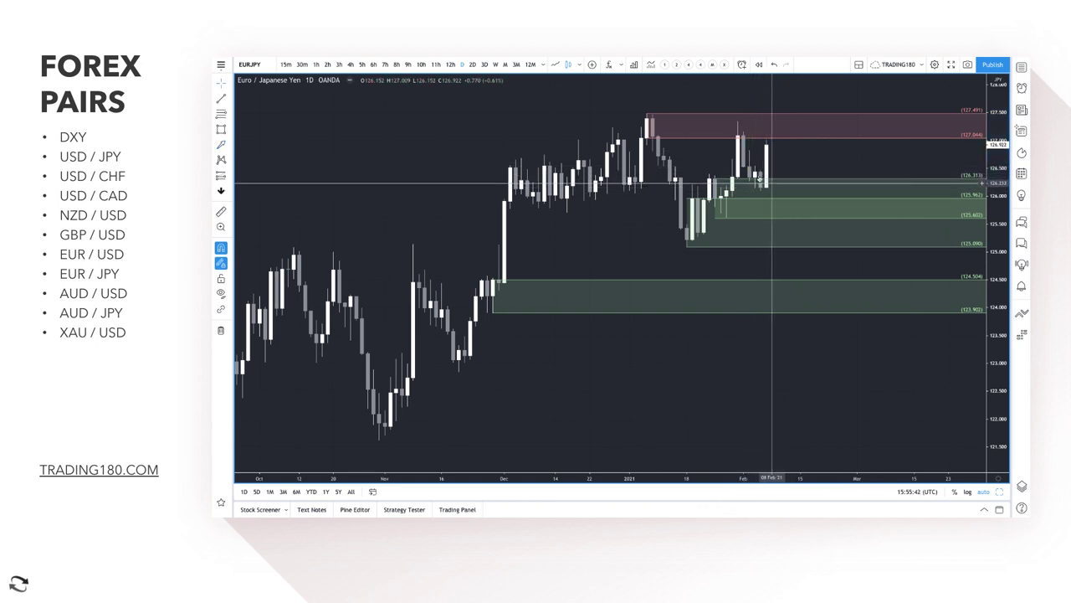
{"action": "left_click", "coordinate": [221, 144]}
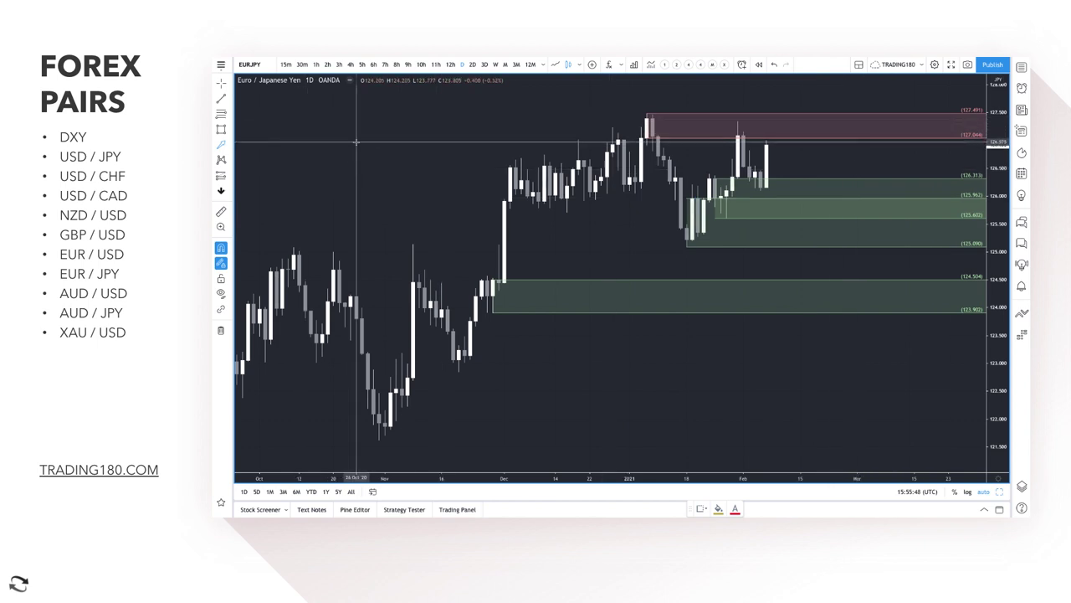
{"action": "mouse_move", "coordinate": [356, 142]}
{"action": "left_mouse_down"}
{"action": "mouse_move", "coordinate": [283, 91]}
{"action": "mouse_move", "coordinate": [299, 105]}
{"action": "left_mouse_up"}
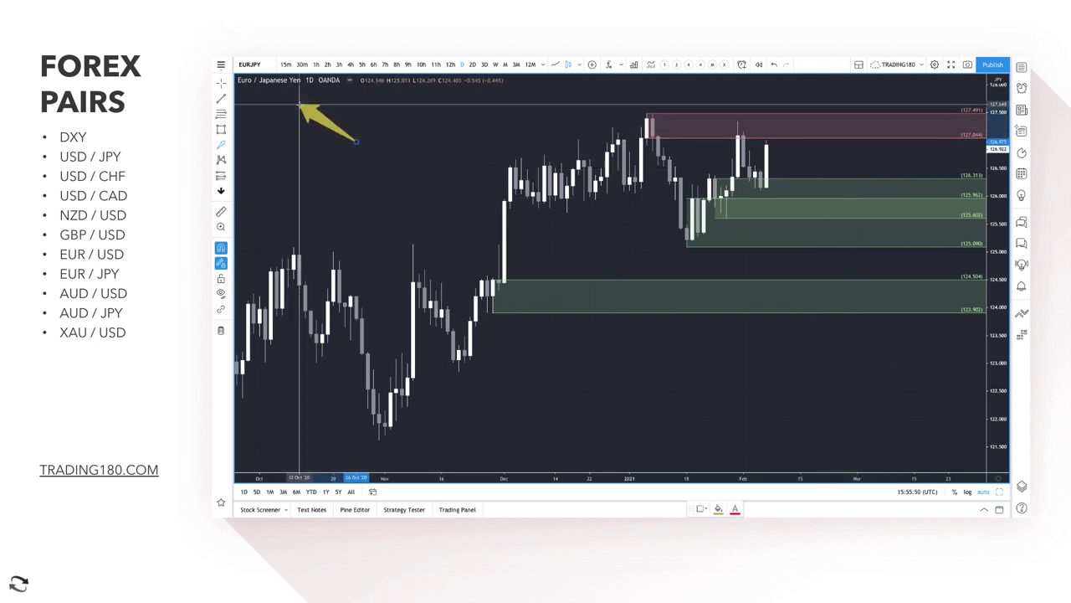
{"action": "key", "text": "ctrl+z"}
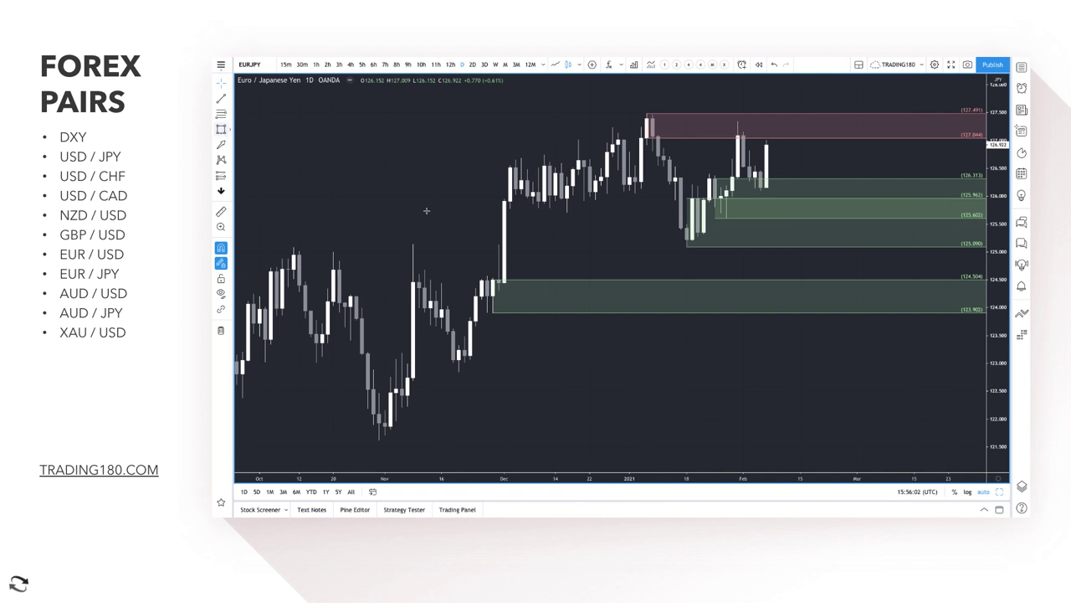
Draw a rectangle on EUR/JPY from about 125.795 to 125.994, starting in early November 2020, with the S/R template and a yellow fill
{"action": "mouse_move", "coordinate": [385, 207]}
{"action": "left_mouse_down"}
{"action": "mouse_move", "coordinate": [662, 231]}
{"action": "mouse_move", "coordinate": [840, 185]}
{"action": "mouse_move", "coordinate": [926, 198]}
{"action": "left_mouse_up"}
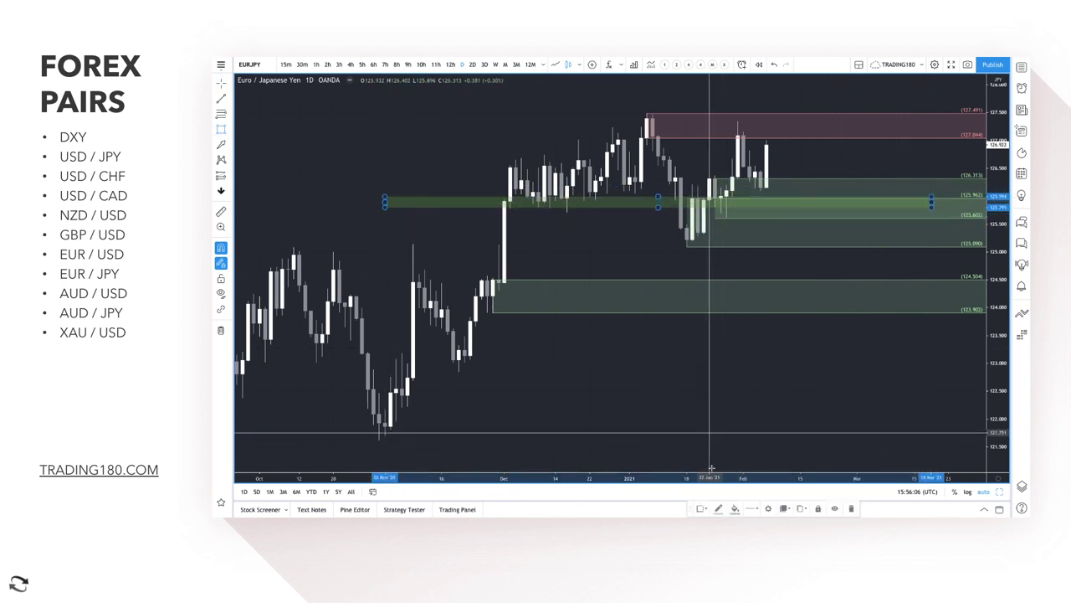
{"action": "left_click", "coordinate": [701, 508]}
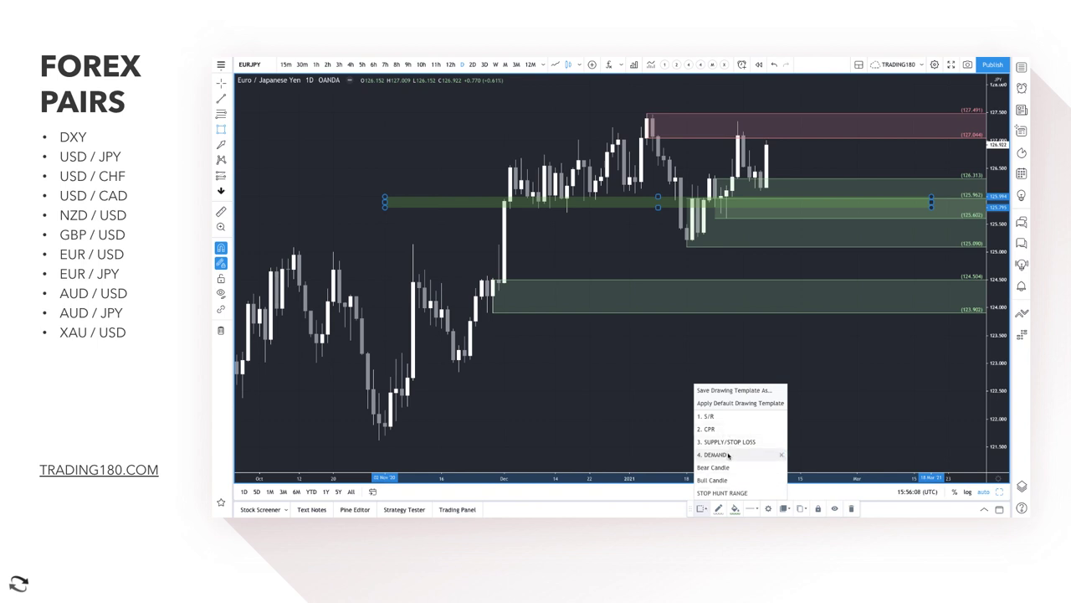
{"action": "left_click", "coordinate": [729, 415]}
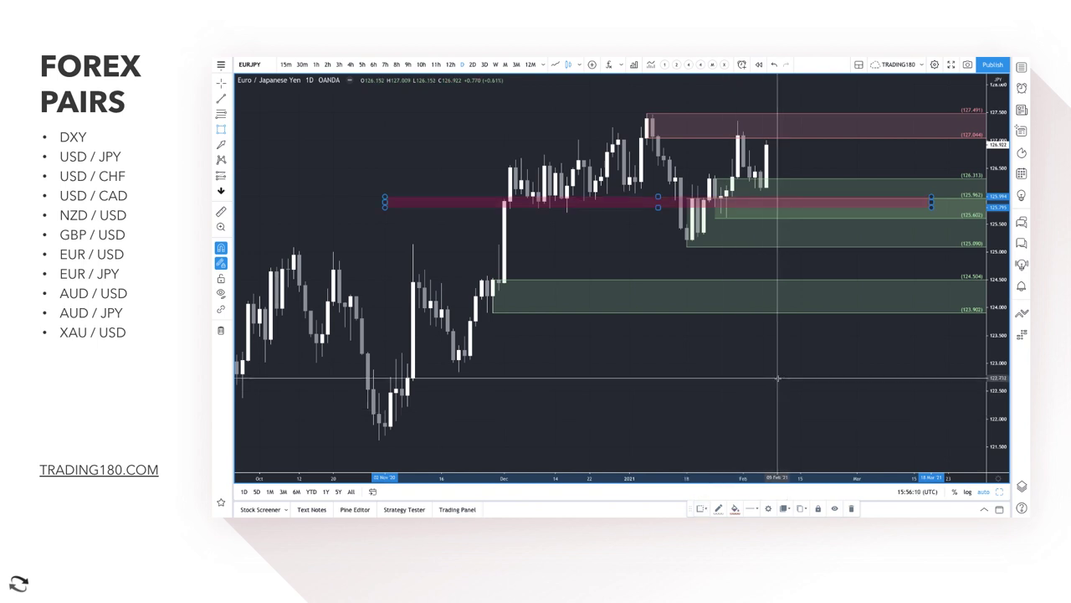
{"action": "left_click", "coordinate": [736, 509]}
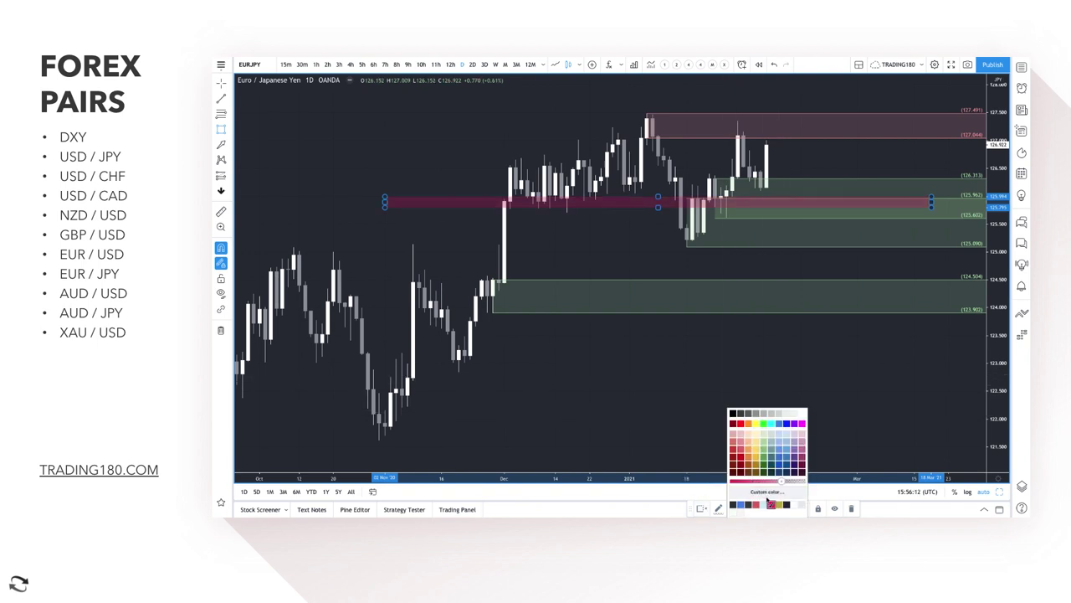
{"action": "left_click", "coordinate": [780, 505]}
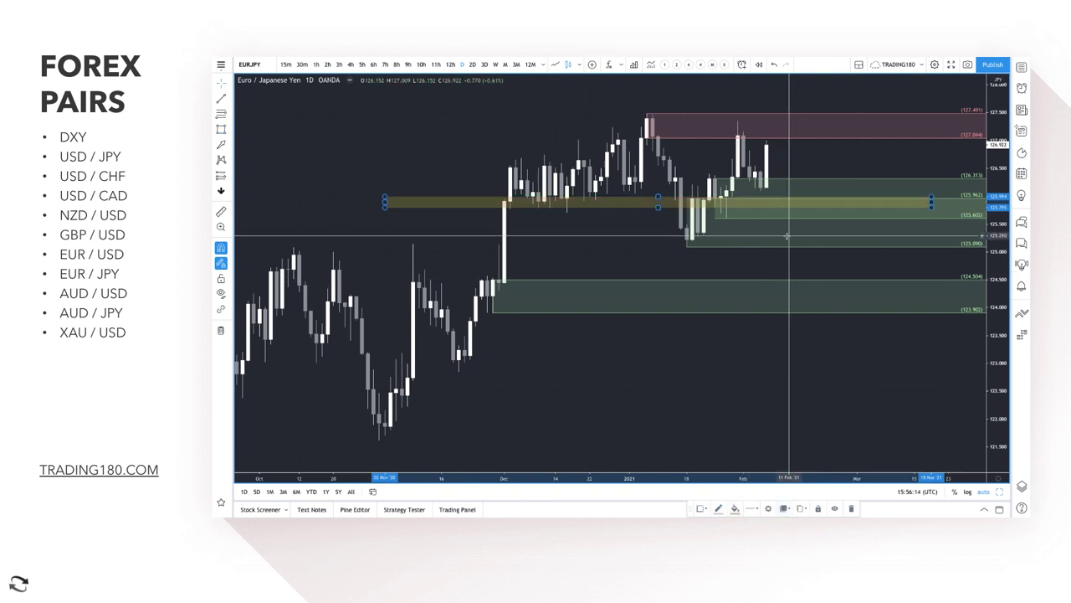
{"action": "right_click", "coordinate": [743, 200]}
{"action": "left_click", "coordinate": [761, 181]}
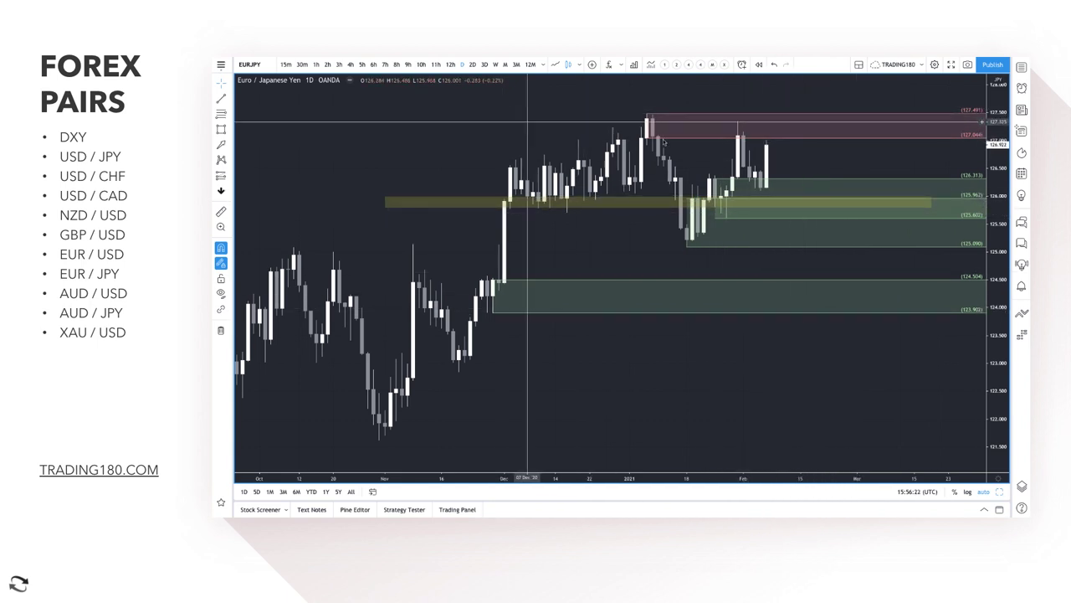
{"action": "left_click", "coordinate": [223, 143]}
{"action": "left_click_drag", "start_coordinate": [737, 121], "coordinate": [765, 179]}
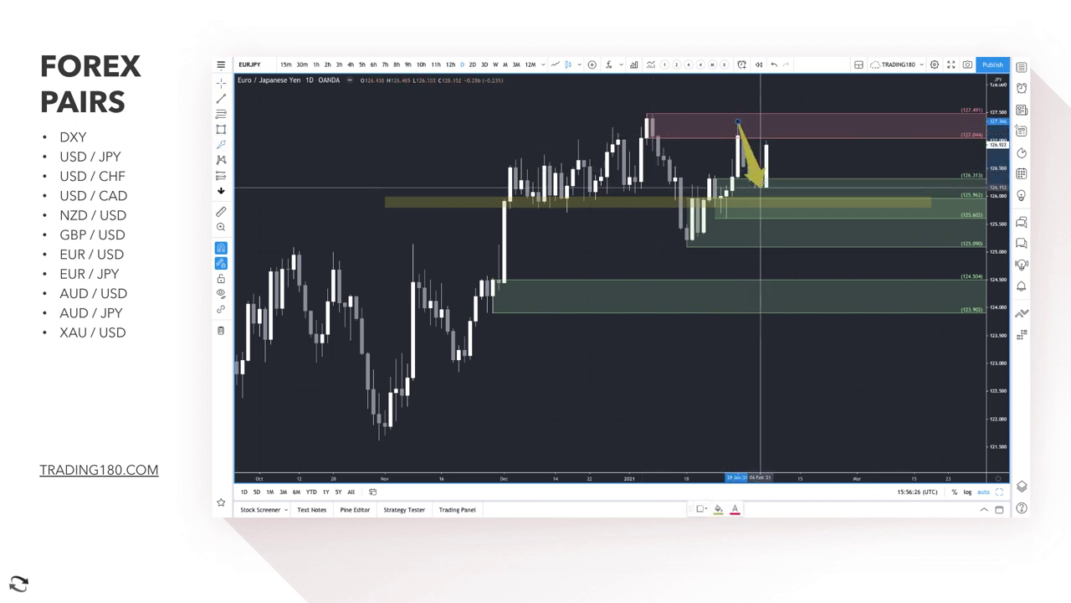
{"action": "key", "text": "ctrl+z"}
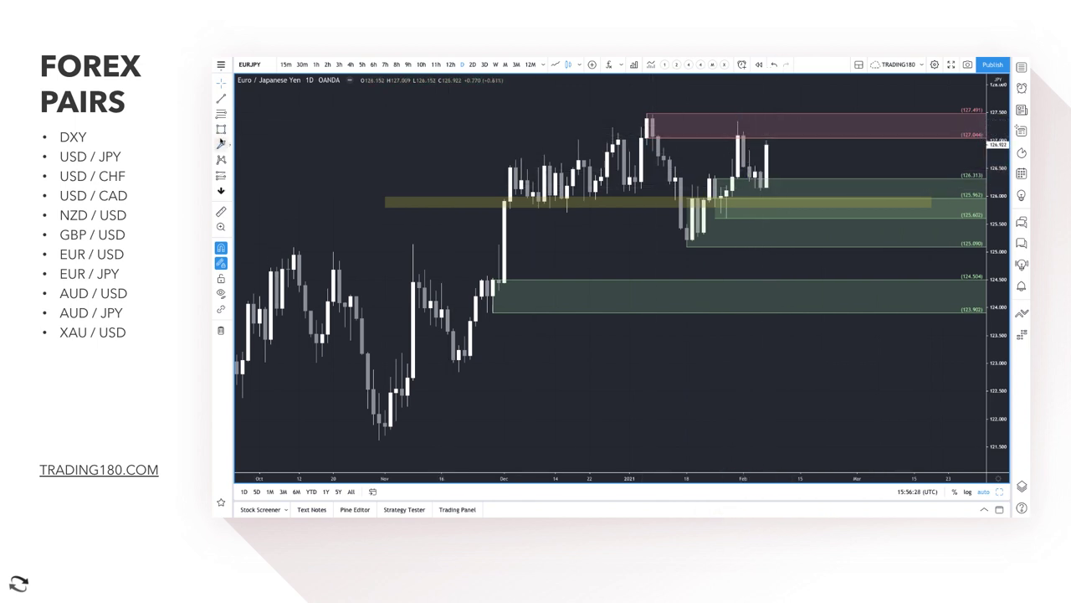
{"action": "left_click", "coordinate": [221, 144]}
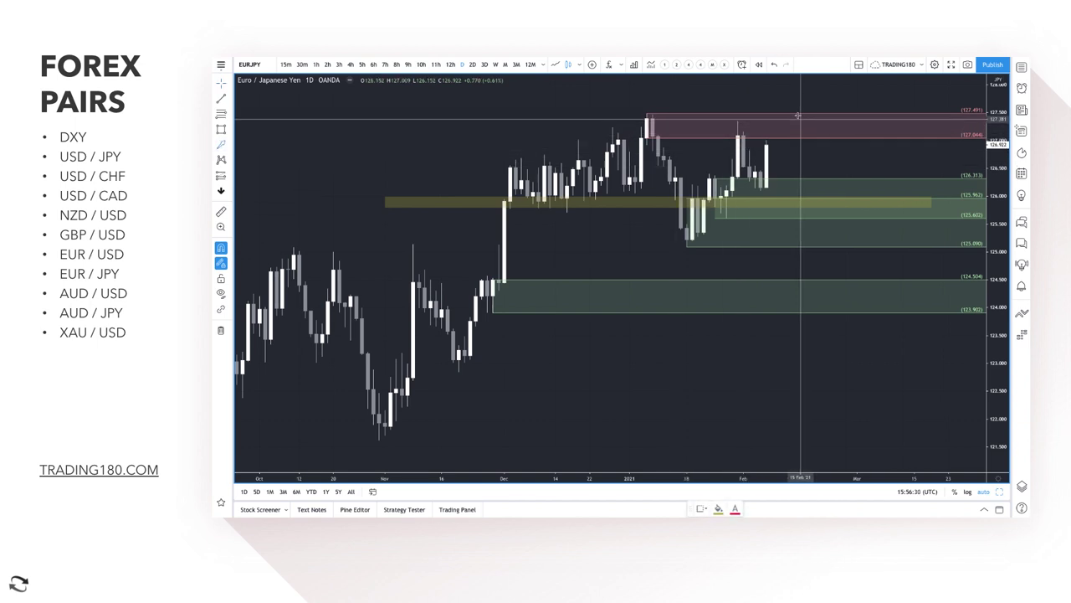
{"action": "left_click_drag", "start_coordinate": [820, 152], "coordinate": [834, 188]}
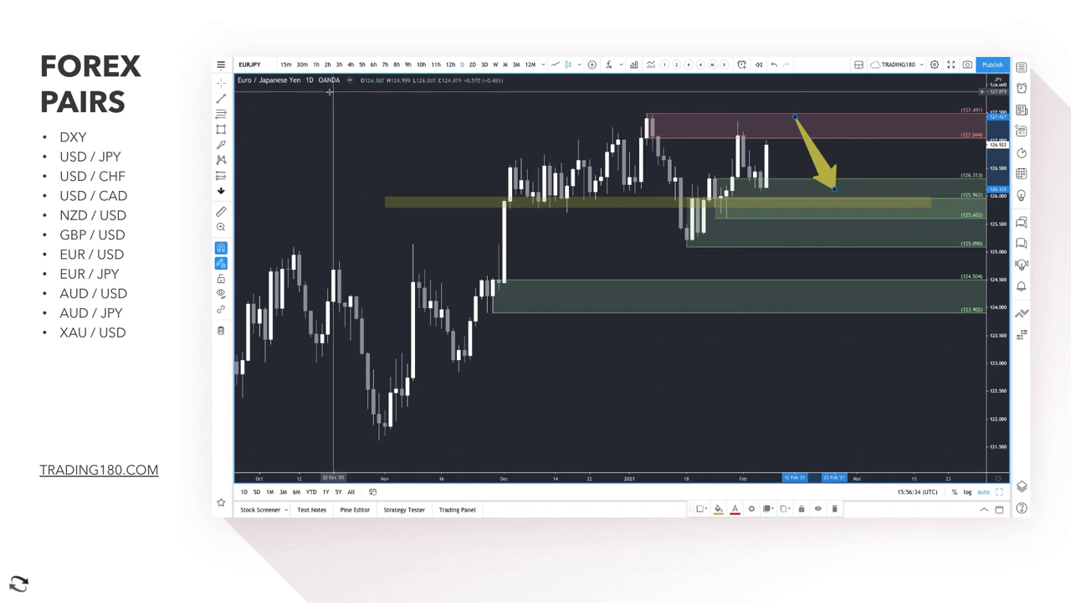
{"action": "right_click", "coordinate": [888, 175]}
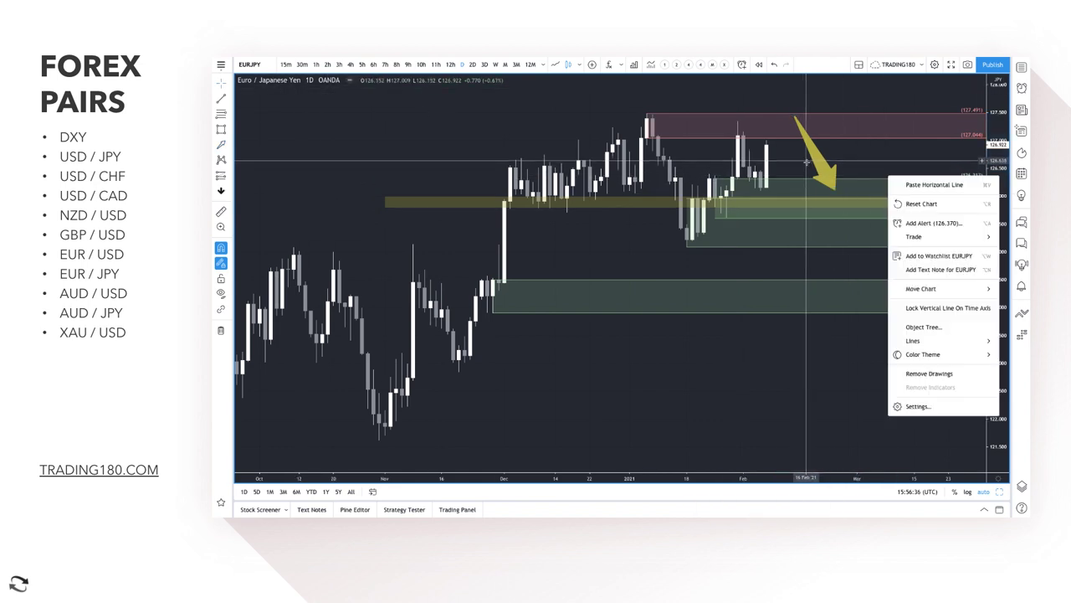
{"action": "left_click", "coordinate": [820, 168]}
{"action": "key", "text": "Delete"}
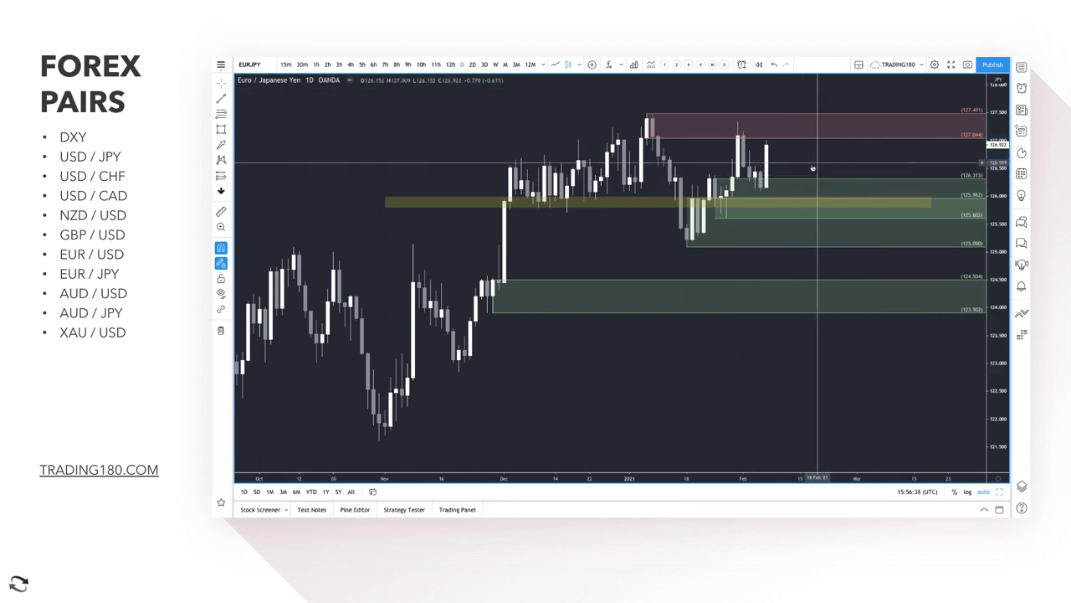
Switch to the AUD/USD daily chart
{"action": "scroll", "coordinate": [815, 165], "scroll_direction": "up", "scroll_amount": 5}
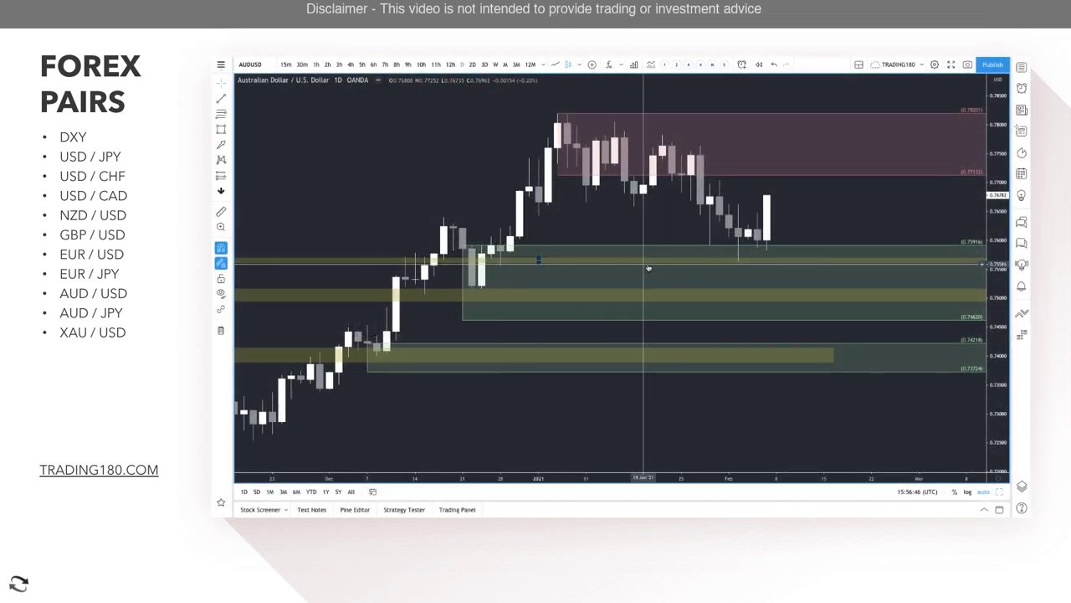
{"action": "scroll", "coordinate": [670, 280], "scroll_direction": "down", "scroll_amount": 2}
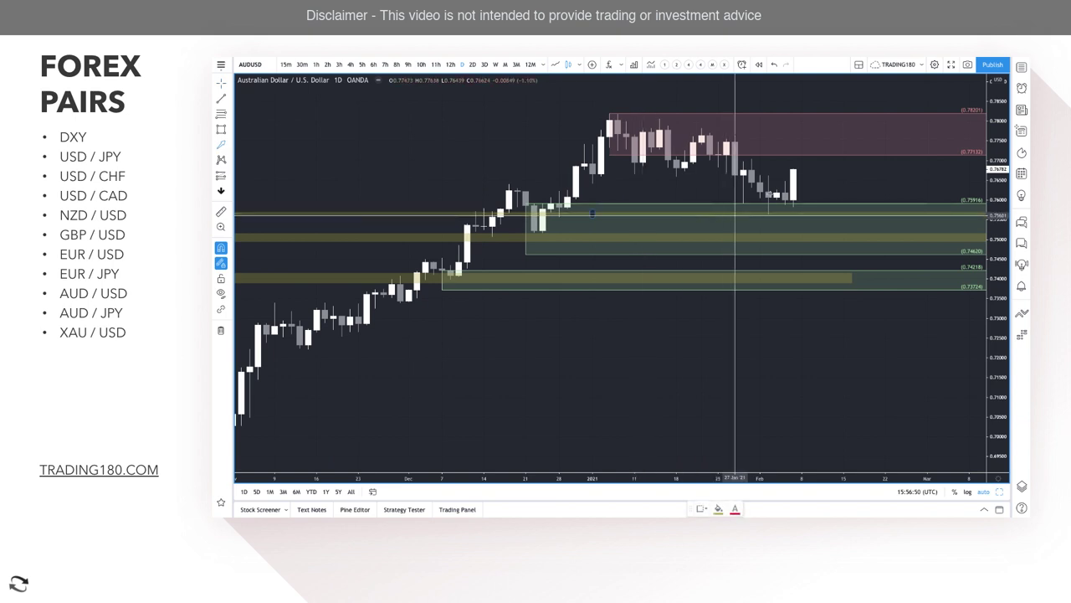
{"action": "left_click", "coordinate": [776, 226]}
{"action": "scroll", "coordinate": [775, 226], "scroll_direction": "up", "scroll_amount": 3}
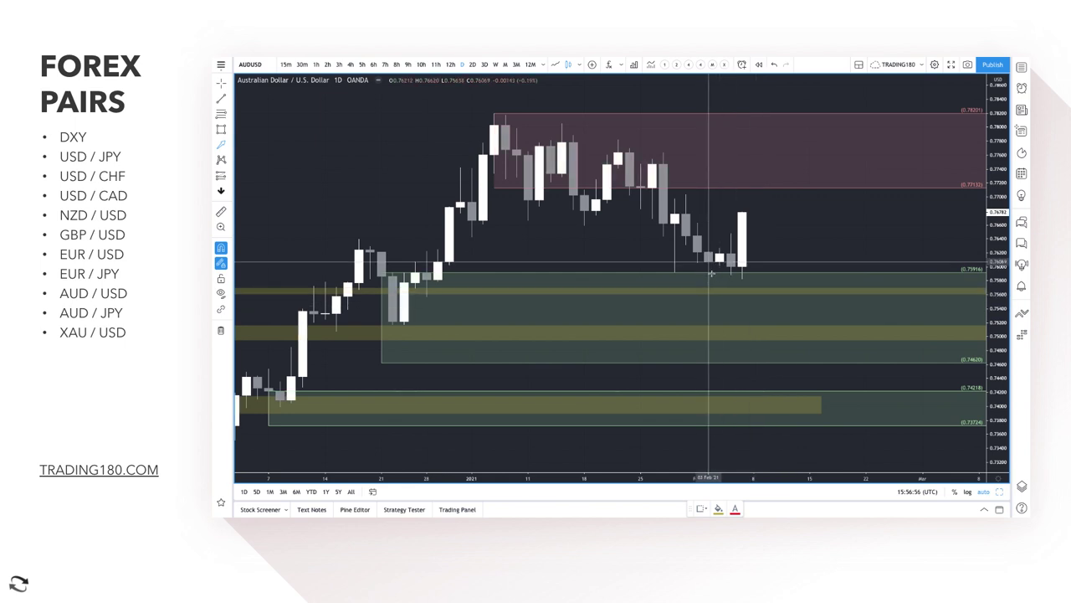
{"action": "left_click_drag", "start_coordinate": [708, 289], "coordinate": [741, 215]}
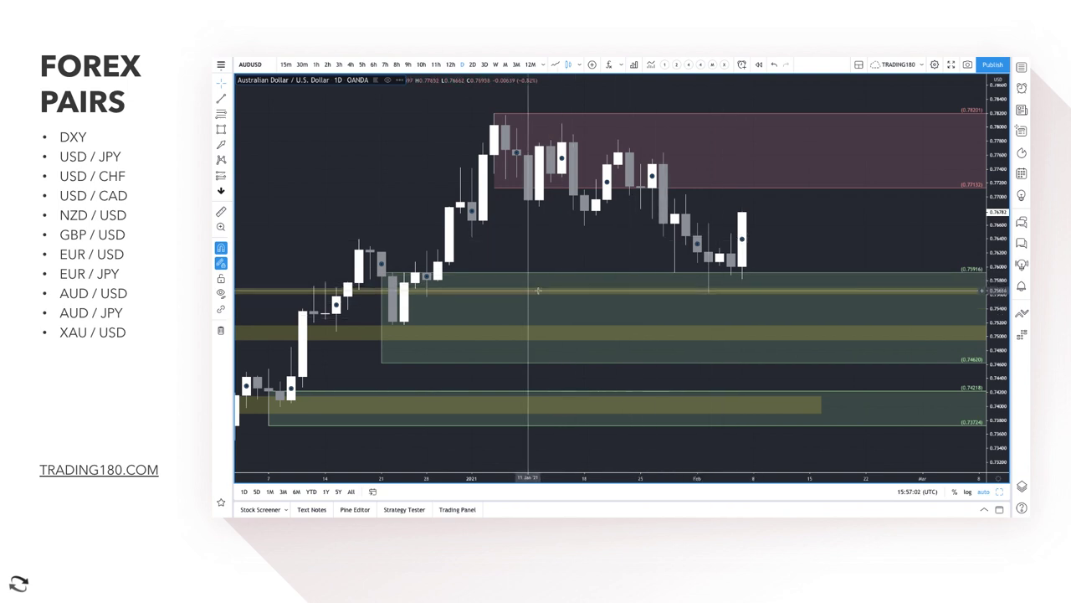
{"action": "scroll", "coordinate": [573, 285], "scroll_direction": "down", "scroll_amount": 3}
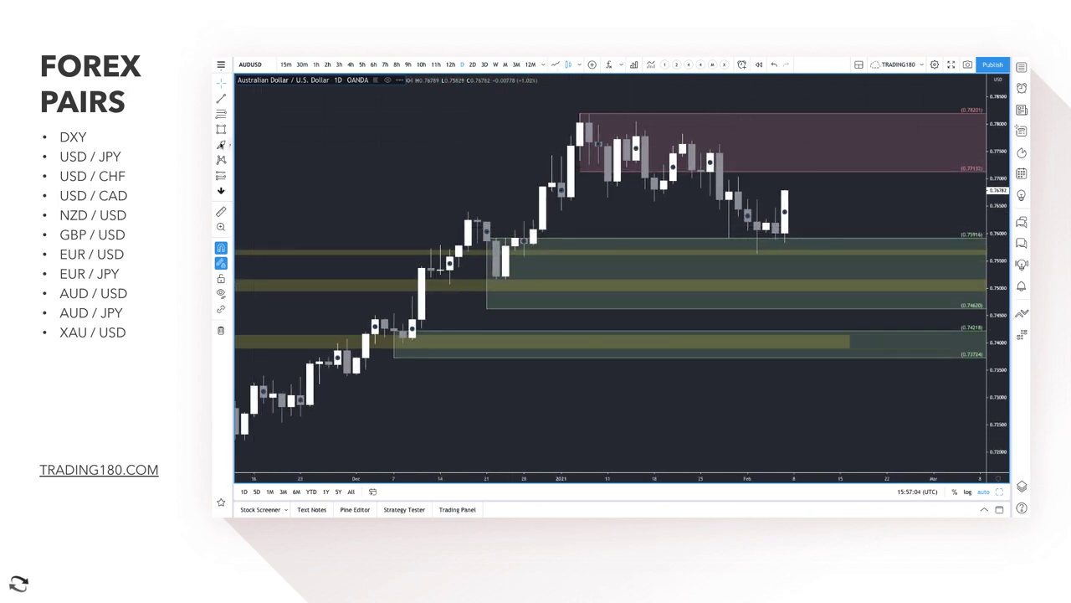
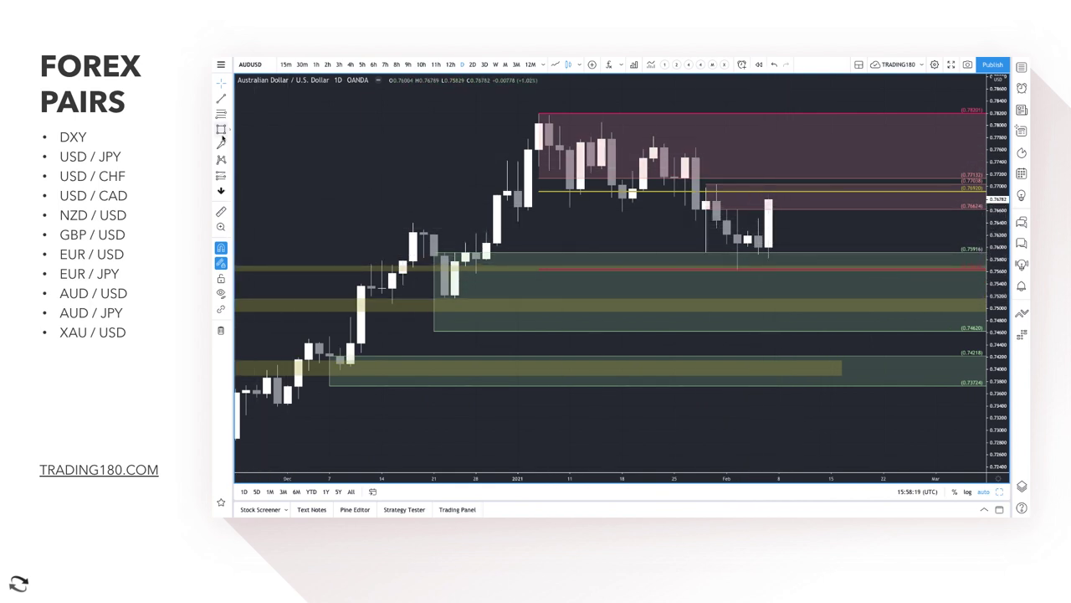
Mark a zone on AUD/USD from 0.76188 down to 0.75638, starting on 2 February 2021, with the DEMAND template
{"action": "left_click", "coordinate": [743, 244]}
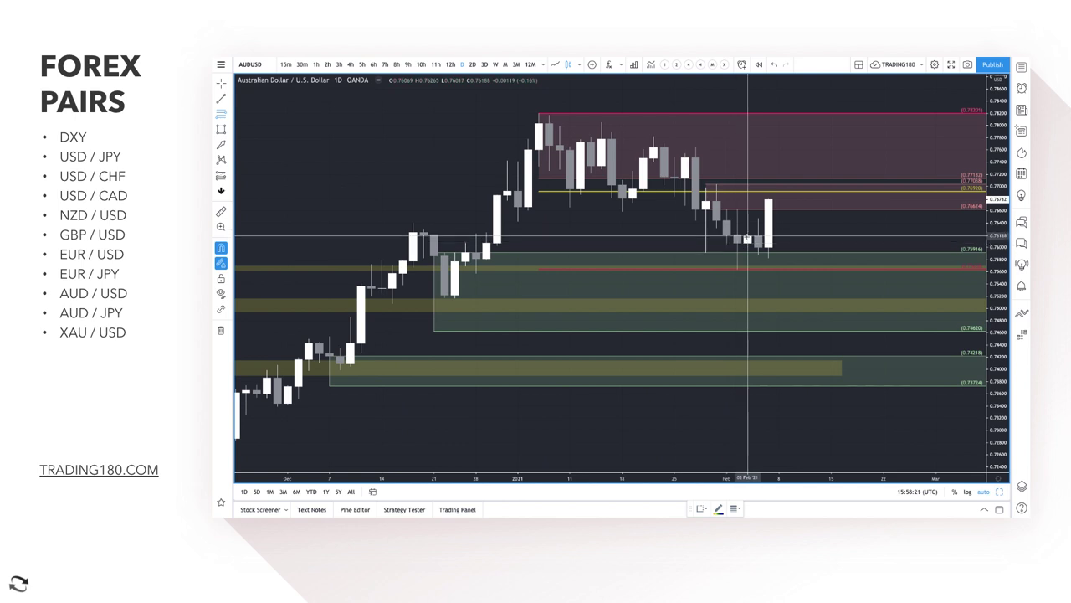
{"action": "left_click", "coordinate": [747, 237]}
{"action": "left_click", "coordinate": [738, 269]}
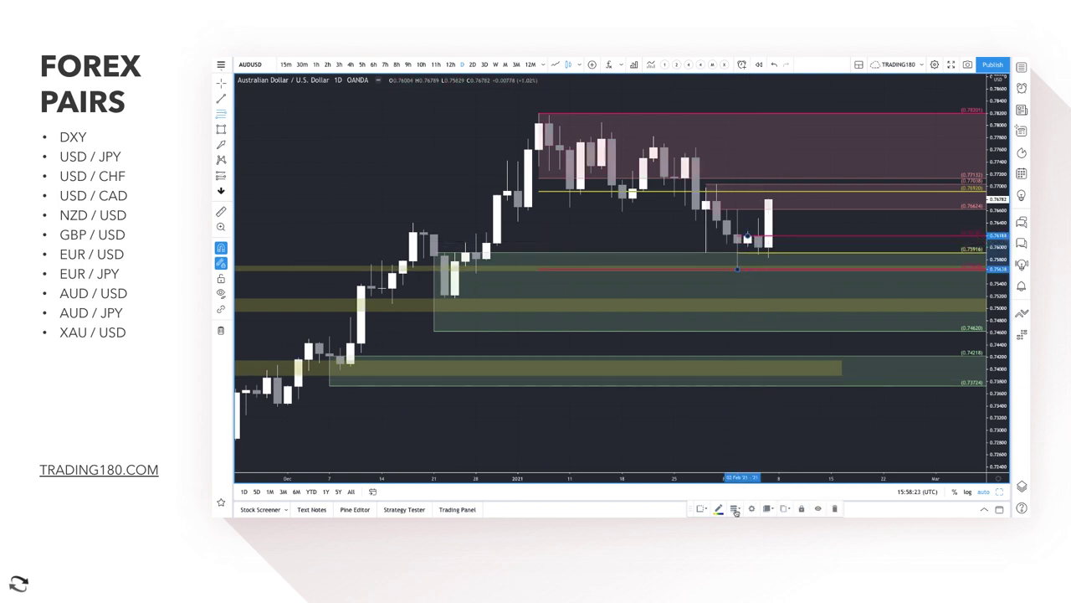
{"action": "left_click", "coordinate": [704, 510]}
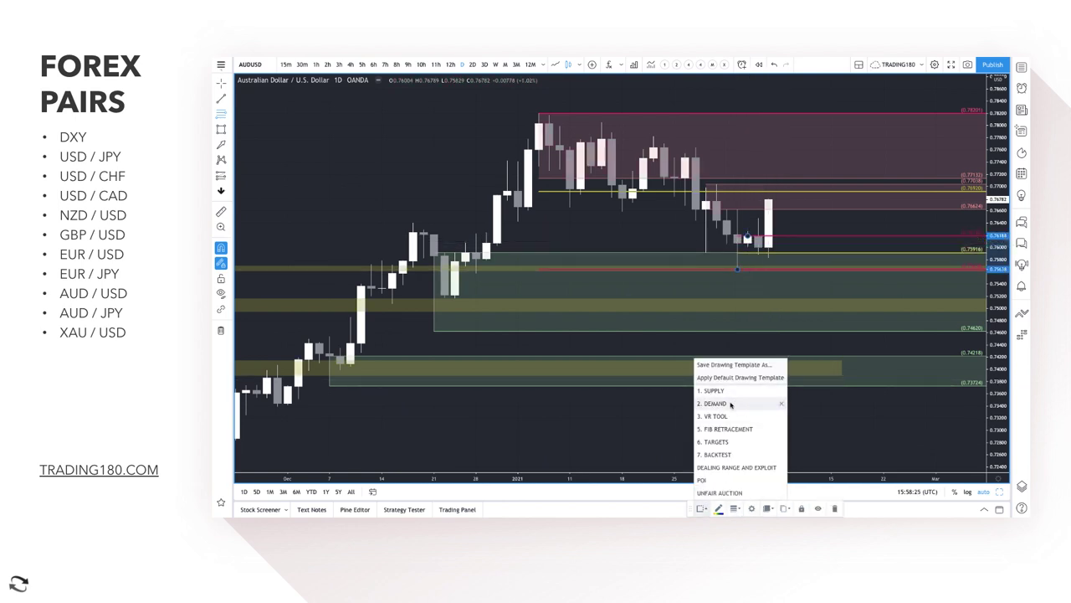
{"action": "left_click", "coordinate": [730, 404]}
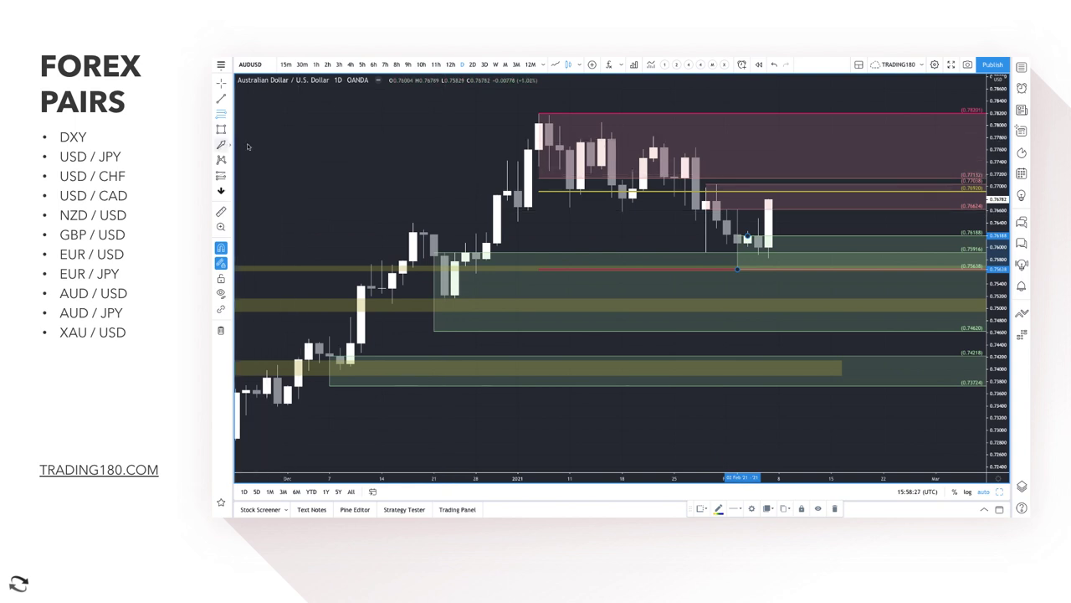
Draw projection arrows on AUD/USD from the latest candle's close down to about 0.750, and from there up to about 0.780
{"action": "mouse_move", "coordinate": [768, 201]}
{"action": "left_mouse_down"}
{"action": "mouse_move", "coordinate": [826, 321]}
{"action": "mouse_move", "coordinate": [820, 296]}
{"action": "mouse_move", "coordinate": [818, 310]}
{"action": "mouse_move", "coordinate": [904, 179]}
{"action": "mouse_move", "coordinate": [904, 123]}
{"action": "left_mouse_up"}
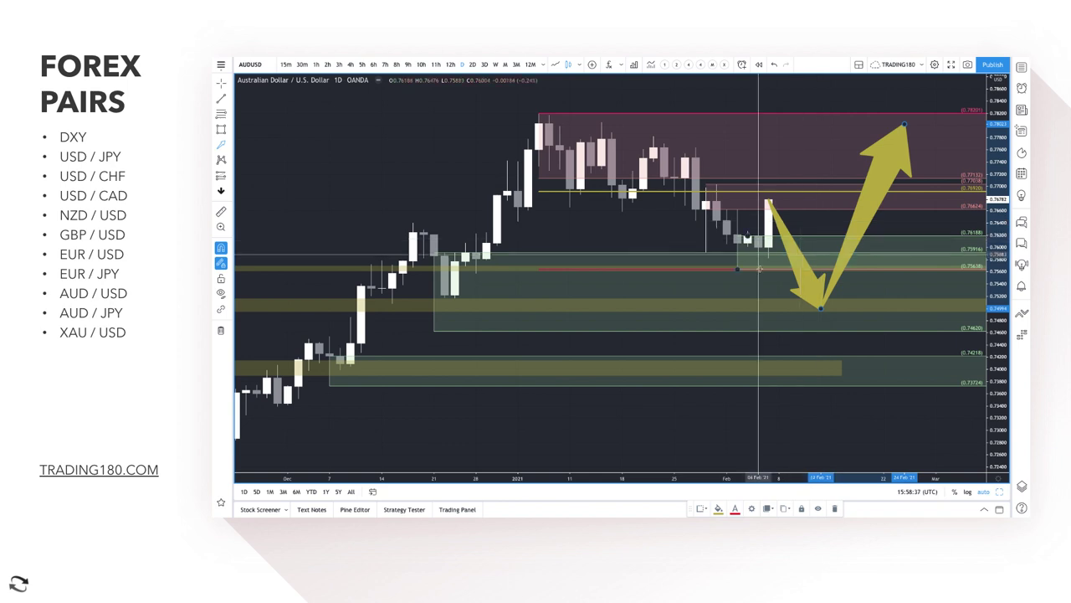
{"action": "scroll", "coordinate": [762, 258], "scroll_direction": "down", "scroll_amount": 3}
{"action": "scroll", "coordinate": [761, 257], "scroll_direction": "up", "scroll_amount": 3}
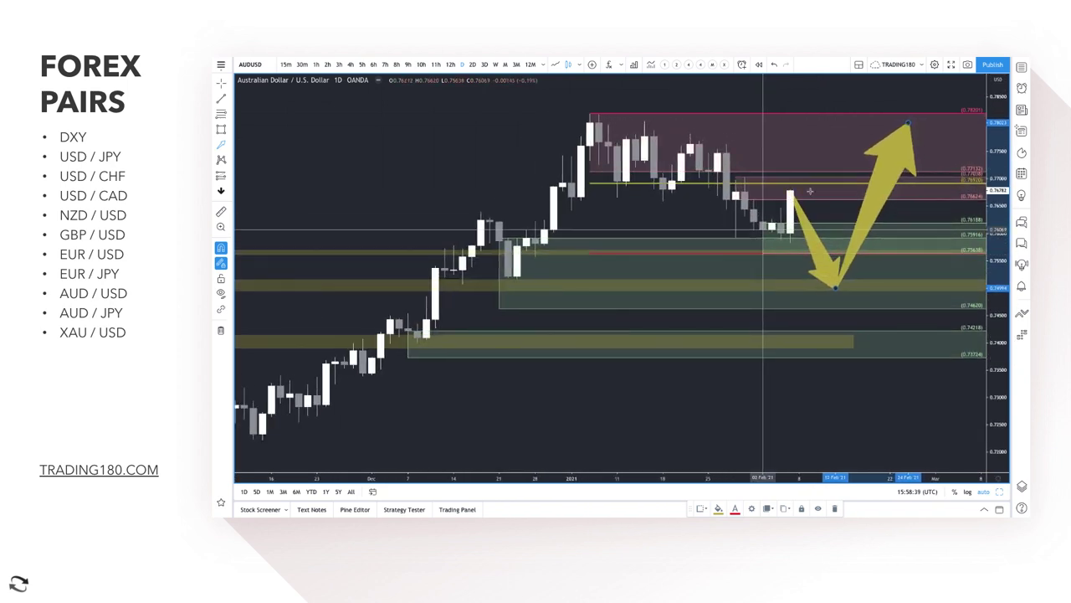
{"action": "mouse_move", "coordinate": [794, 192]}
{"action": "left_mouse_down"}
{"action": "mouse_move", "coordinate": [798, 141]}
{"action": "mouse_move", "coordinate": [817, 114]}
{"action": "mouse_move", "coordinate": [854, 166]}
{"action": "left_mouse_up"}
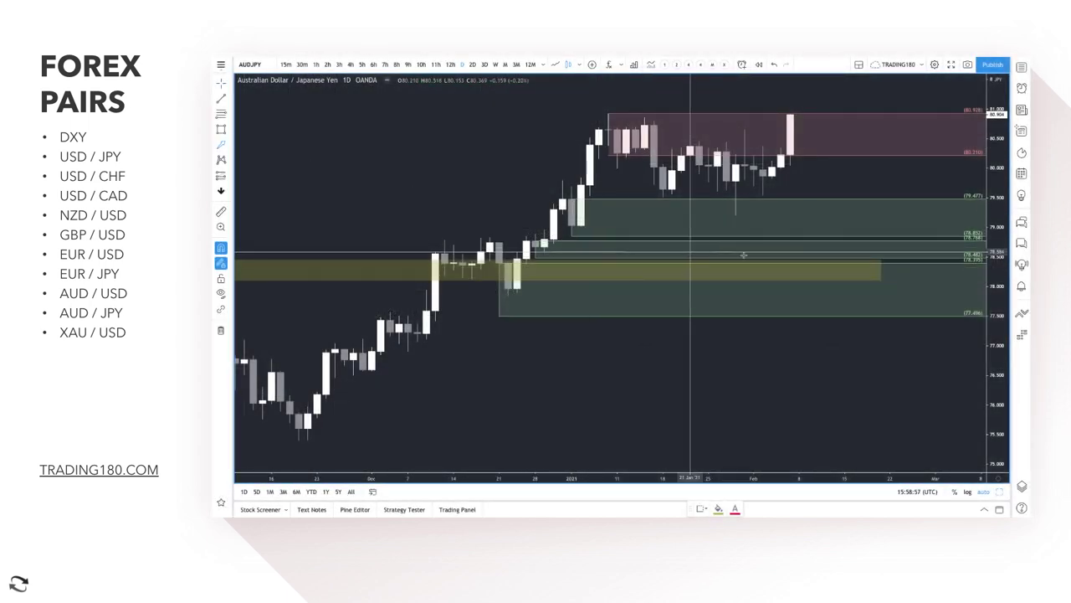
Switch to the AUD/JPY daily chart
{"action": "scroll", "coordinate": [670, 263], "scroll_direction": "up", "scroll_amount": 2}
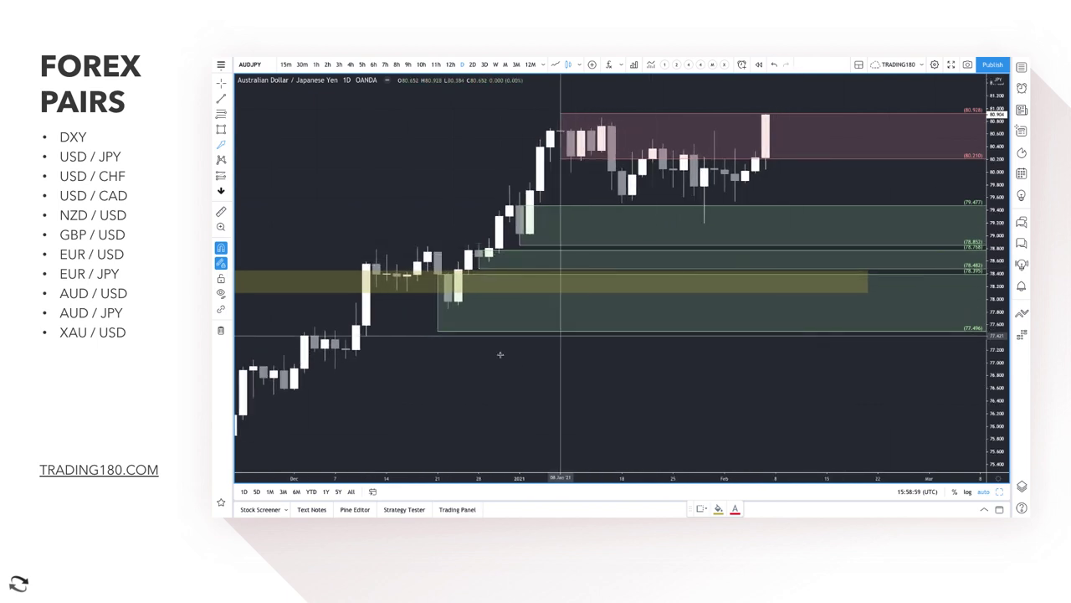
{"action": "scroll", "coordinate": [500, 354], "scroll_direction": "down", "scroll_amount": 3}
{"action": "mouse_move", "coordinate": [377, 412]}
{"action": "left_mouse_down"}
{"action": "mouse_move", "coordinate": [792, 222]}
{"action": "mouse_move", "coordinate": [904, 155]}
{"action": "mouse_move", "coordinate": [461, 189]}
{"action": "mouse_move", "coordinate": [268, 82]}
{"action": "mouse_move", "coordinate": [823, 220]}
{"action": "mouse_move", "coordinate": [873, 203]}
{"action": "mouse_move", "coordinate": [795, 185]}
{"action": "mouse_move", "coordinate": [745, 155]}
{"action": "mouse_move", "coordinate": [770, 151]}
{"action": "mouse_move", "coordinate": [789, 178]}
{"action": "mouse_move", "coordinate": [820, 159]}
{"action": "mouse_move", "coordinate": [806, 166]}
{"action": "left_mouse_up"}
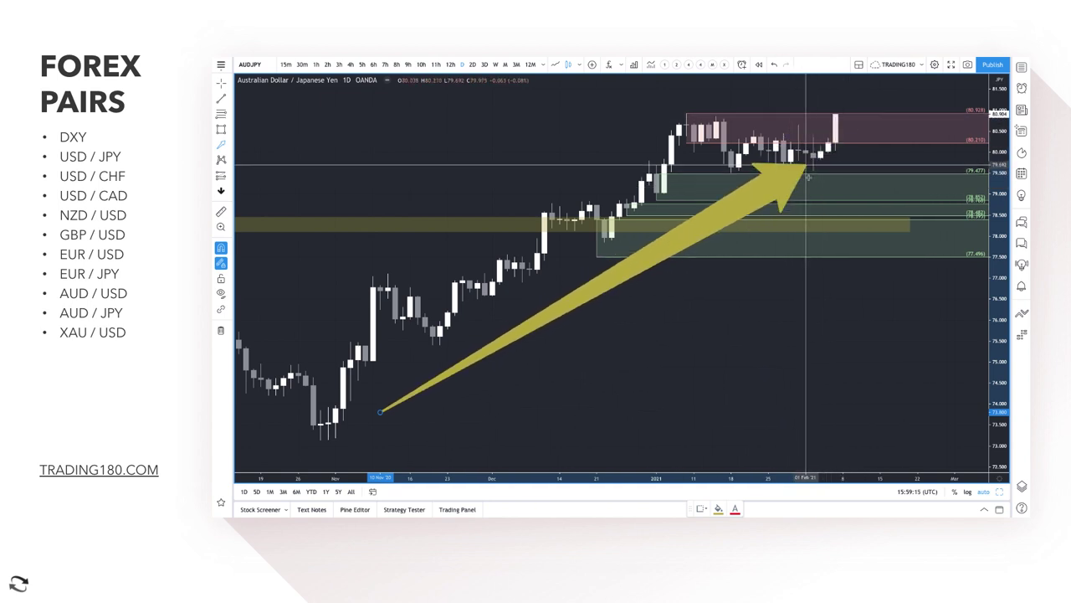
{"action": "key", "text": "Delete"}
{"action": "scroll", "coordinate": [811, 184], "scroll_direction": "up", "scroll_amount": 5}
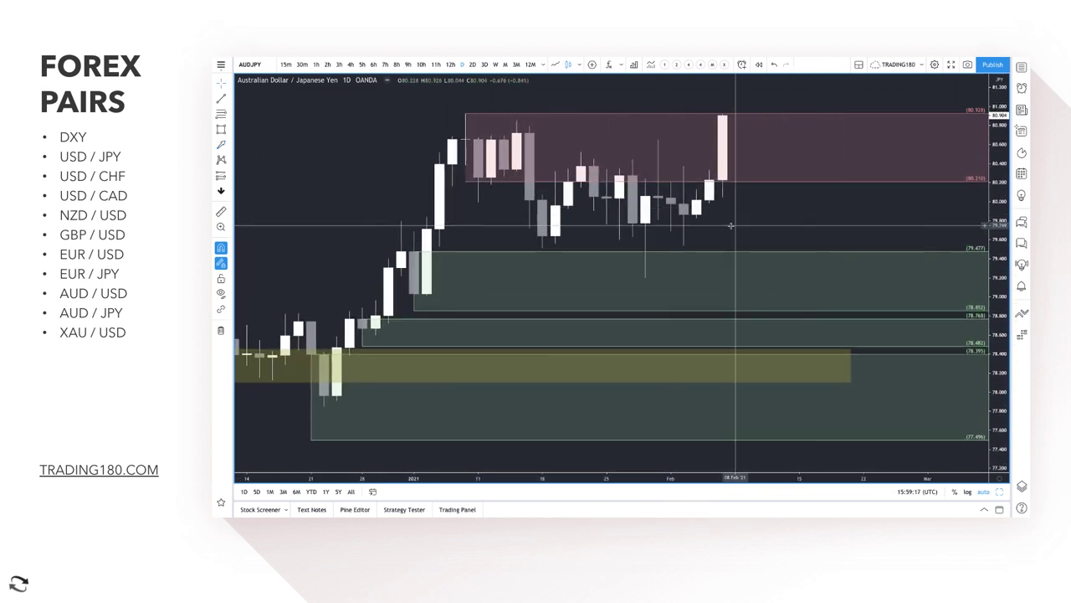
Draw a short projection arrow on AUD/JPY from the latest candle's close at 80.904 down to about 80.45
{"action": "left_click", "coordinate": [631, 128]}
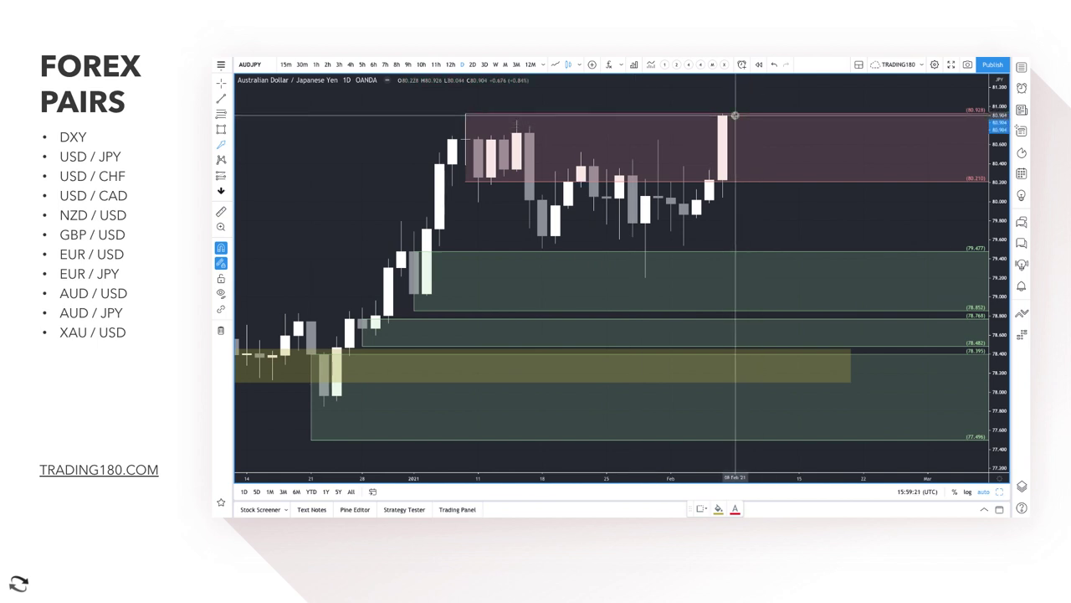
{"action": "mouse_move", "coordinate": [735, 116]}
{"action": "left_mouse_down"}
{"action": "mouse_move", "coordinate": [796, 179]}
{"action": "mouse_move", "coordinate": [756, 149]}
{"action": "mouse_move", "coordinate": [787, 158]}
{"action": "mouse_move", "coordinate": [759, 149]}
{"action": "mouse_move", "coordinate": [774, 154]}
{"action": "mouse_move", "coordinate": [760, 158]}
{"action": "mouse_move", "coordinate": [753, 140]}
{"action": "mouse_move", "coordinate": [760, 153]}
{"action": "left_mouse_up"}
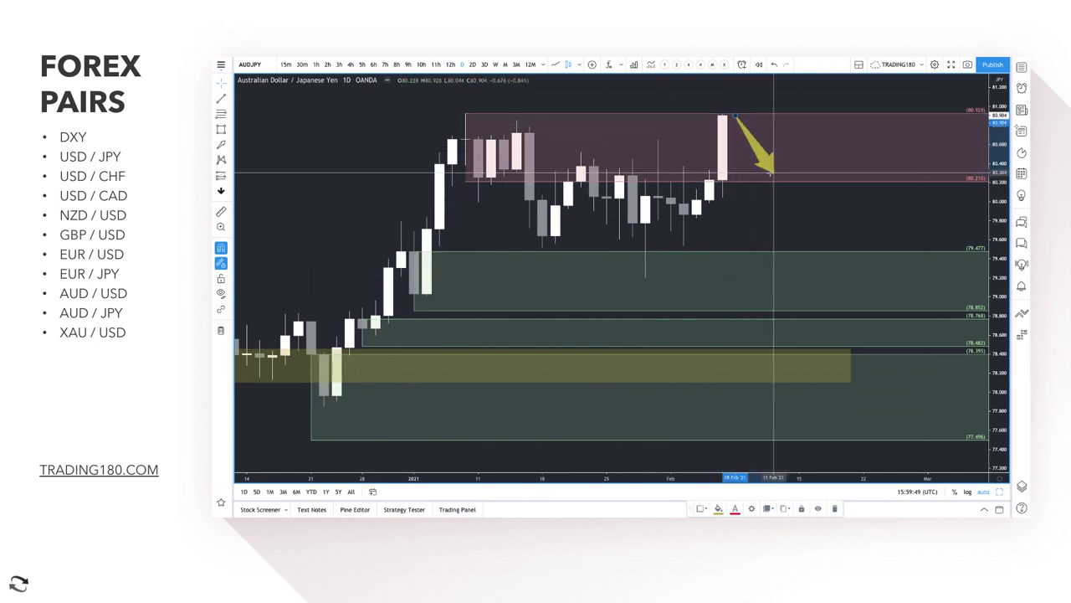
{"action": "left_click", "coordinate": [758, 158]}
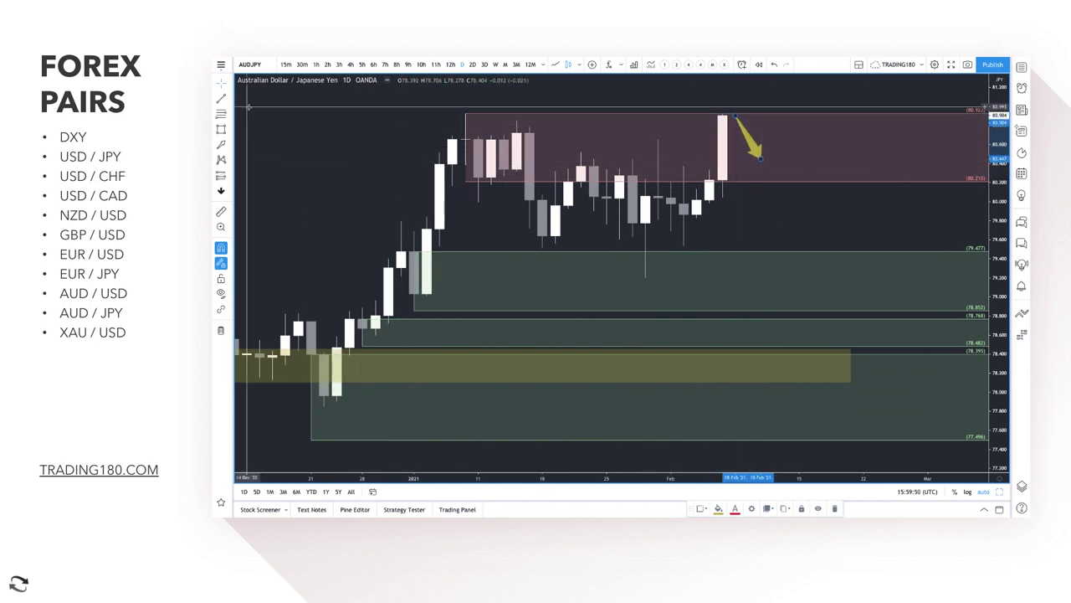
Mark a demand zone on AUD/JPY from 79.975 down to 79.203, starting on 28 January 2021
{"action": "left_click", "coordinate": [221, 146]}
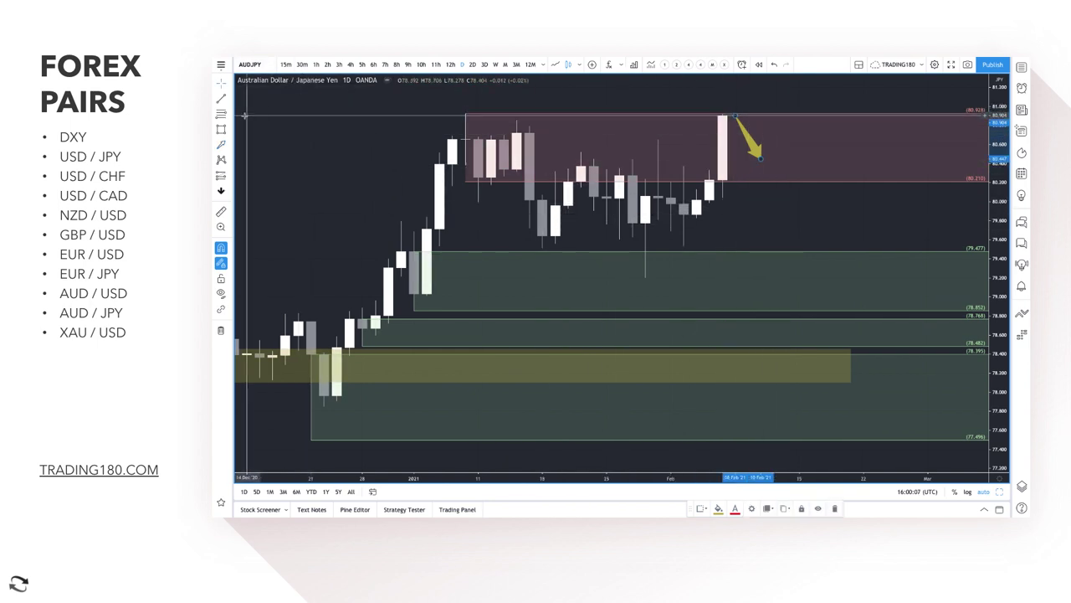
{"action": "key", "text": "alt+h"}
{"action": "left_click", "coordinate": [681, 204]}
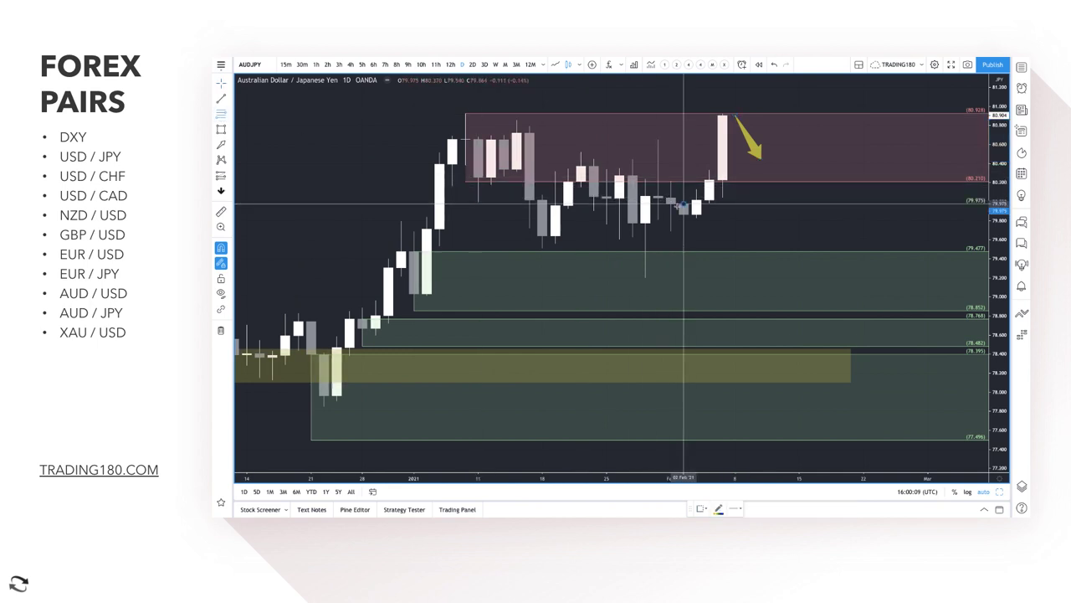
{"action": "left_click", "coordinate": [646, 276]}
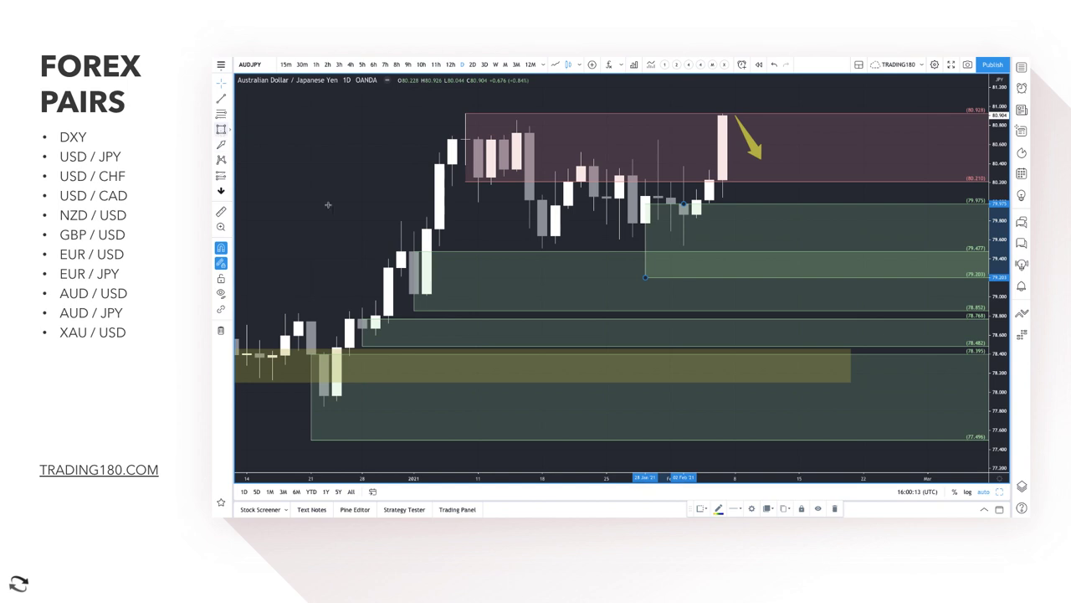
Draw a yellow rectangle on AUD/JPY from about 79.67 to 79.52, spanning 23 December 2020 to early March 2021
{"action": "left_click", "coordinate": [349, 240]}
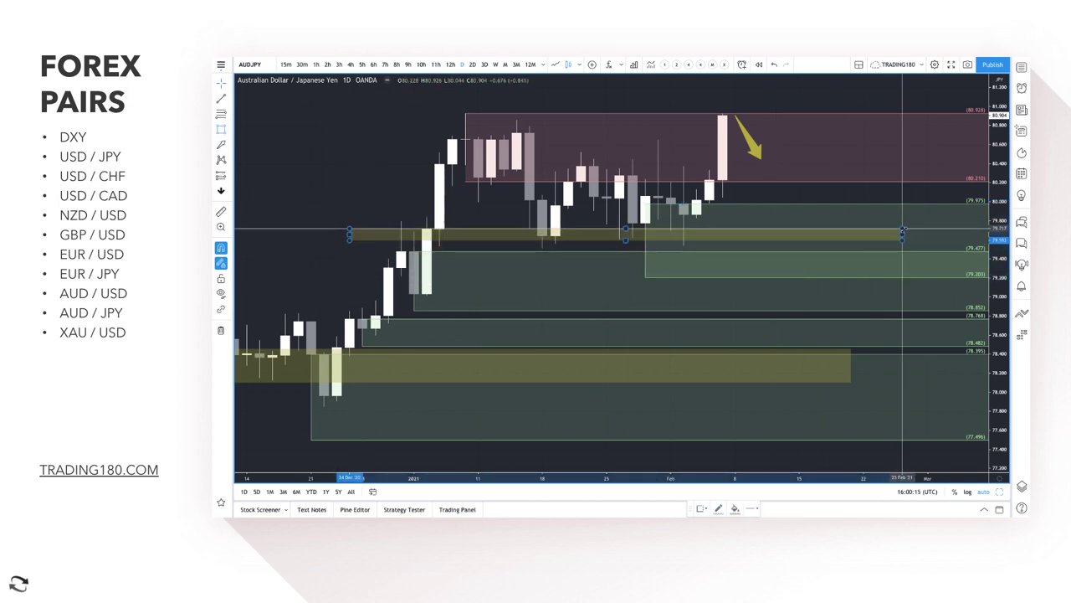
{"action": "left_click", "coordinate": [953, 237]}
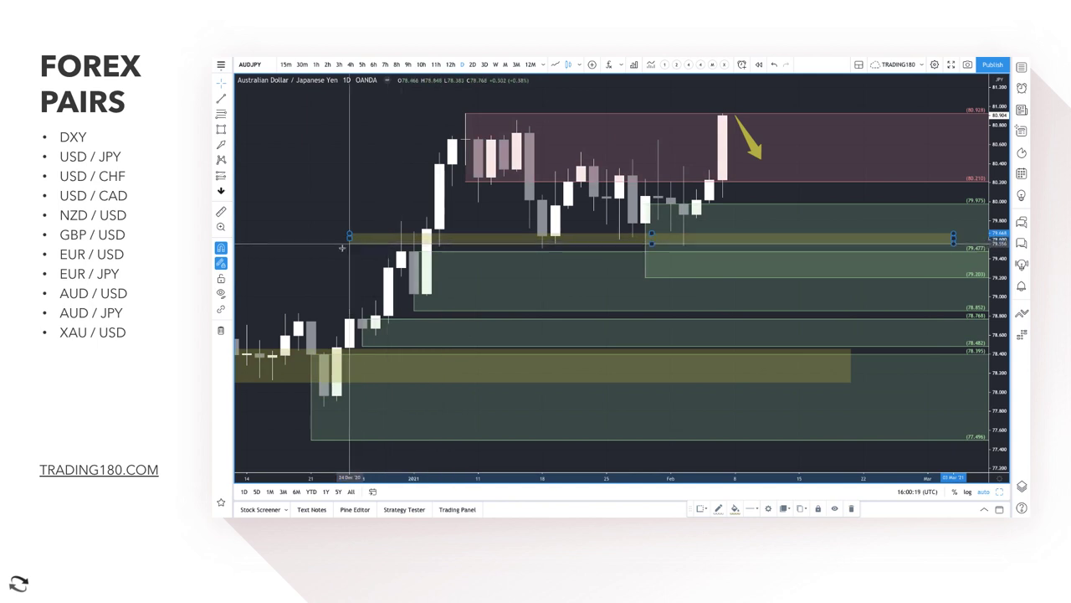
{"action": "left_click_drag", "start_coordinate": [349, 242], "coordinate": [335, 245]}
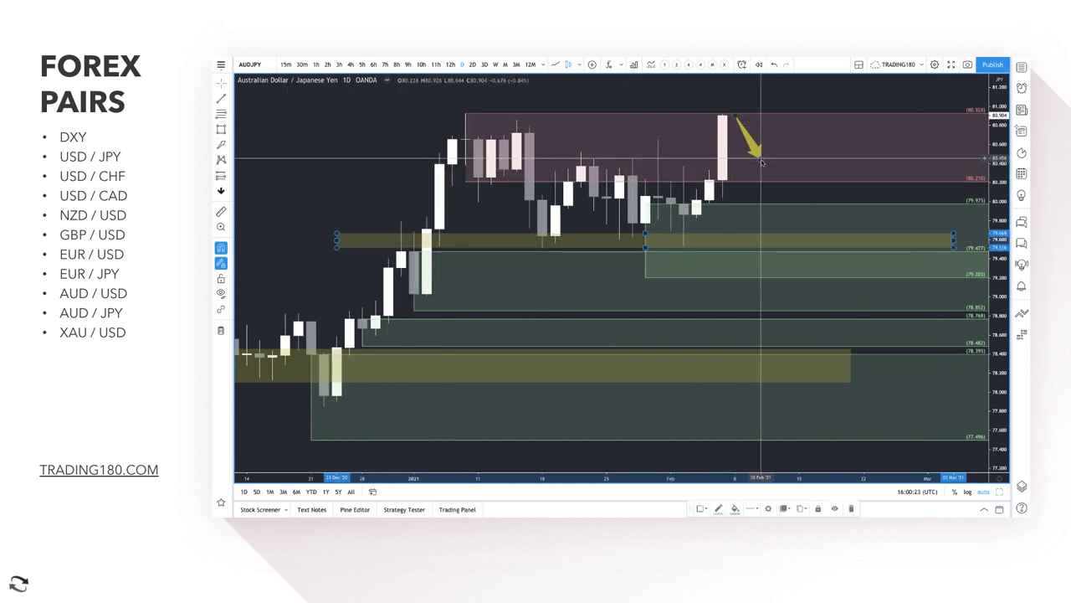
Extend the AUD/JPY arrow's tip down to about 79.36, and draw a second arrow from there up to about 80.81
{"action": "left_click_drag", "start_coordinate": [761, 161], "coordinate": [786, 239]}
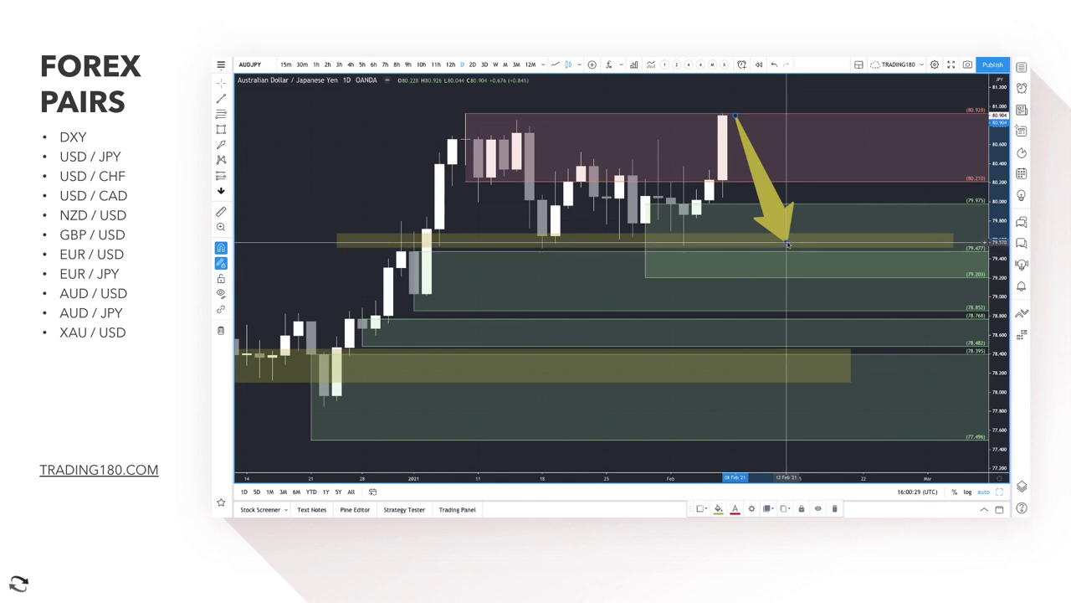
{"action": "left_click_drag", "start_coordinate": [787, 244], "coordinate": [786, 262]}
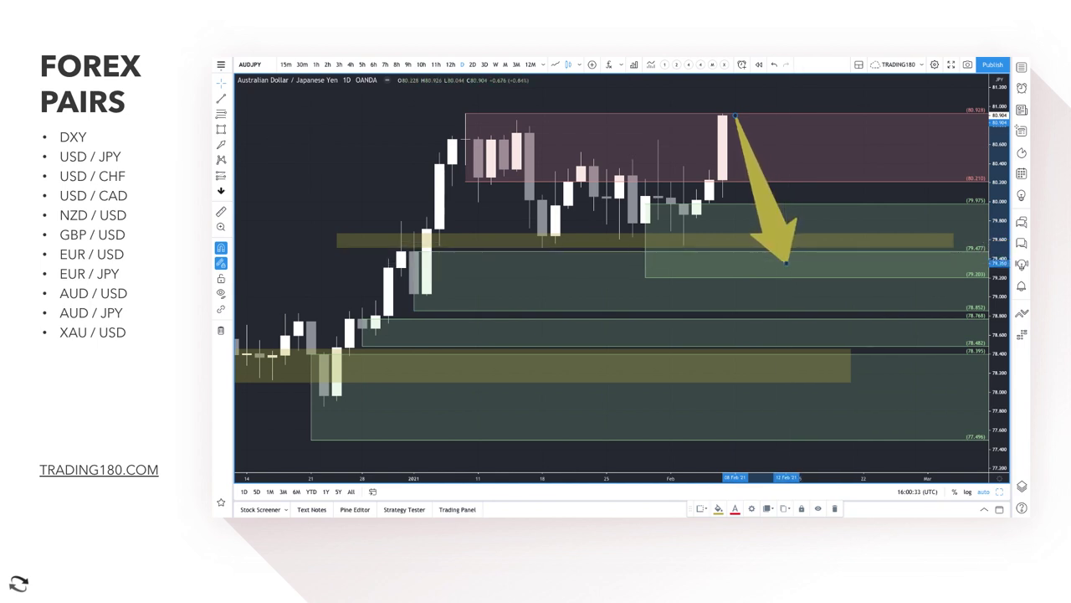
{"action": "left_click", "coordinate": [799, 261]}
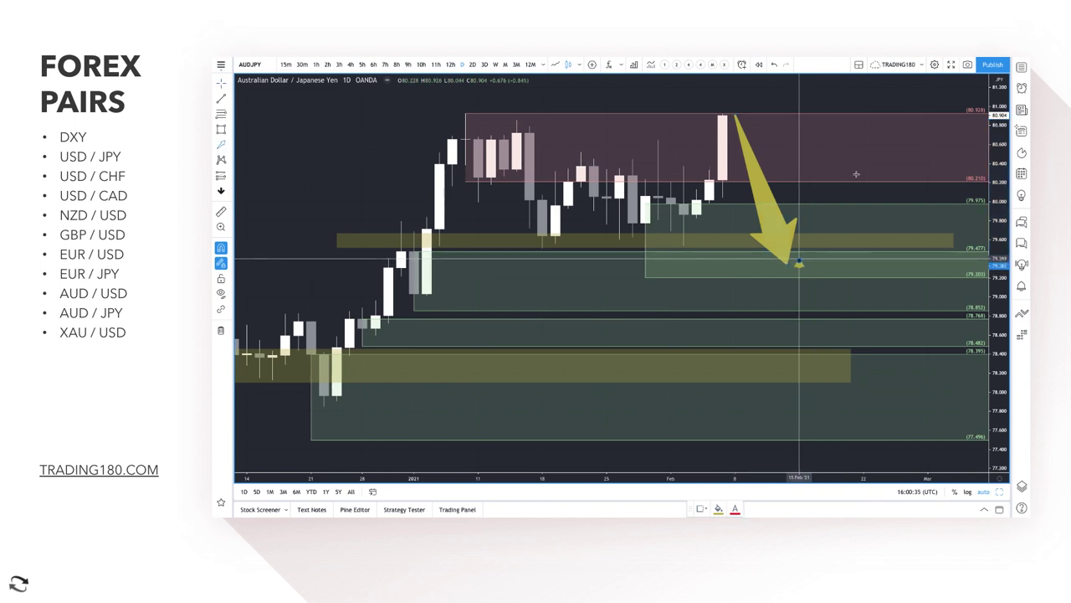
{"action": "left_click", "coordinate": [889, 125]}
{"action": "scroll", "coordinate": [758, 219], "scroll_direction": "down", "scroll_amount": 5}
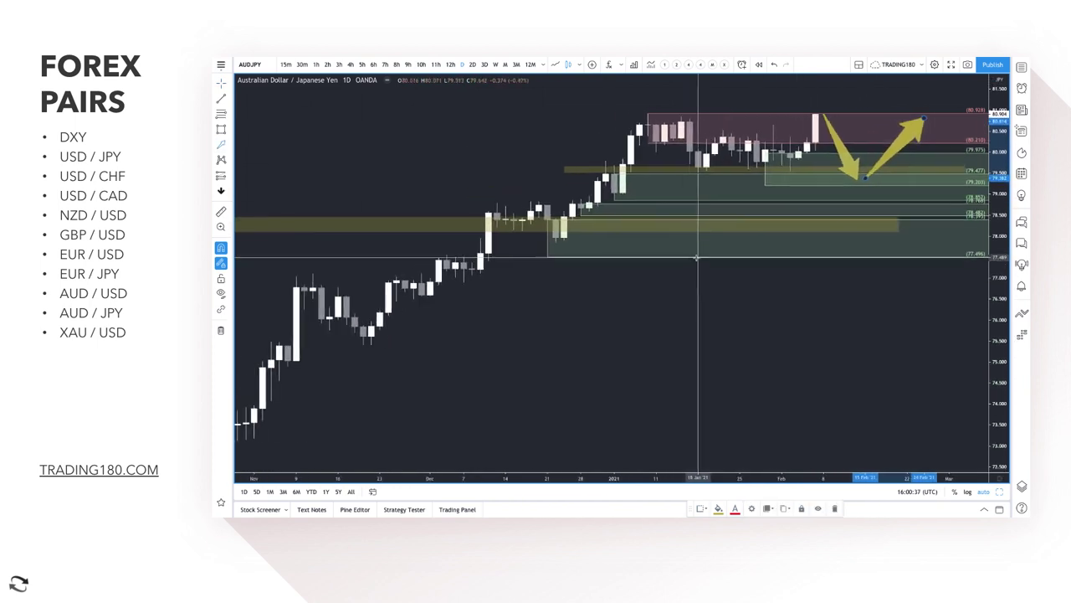
Extend the right edge of the lower yellow rectangle on AUD/JPY to about the start of March 2021
{"action": "scroll", "coordinate": [622, 179], "scroll_direction": "up", "scroll_amount": 2}
{"action": "scroll", "coordinate": [623, 180], "scroll_direction": "up", "scroll_amount": 3}
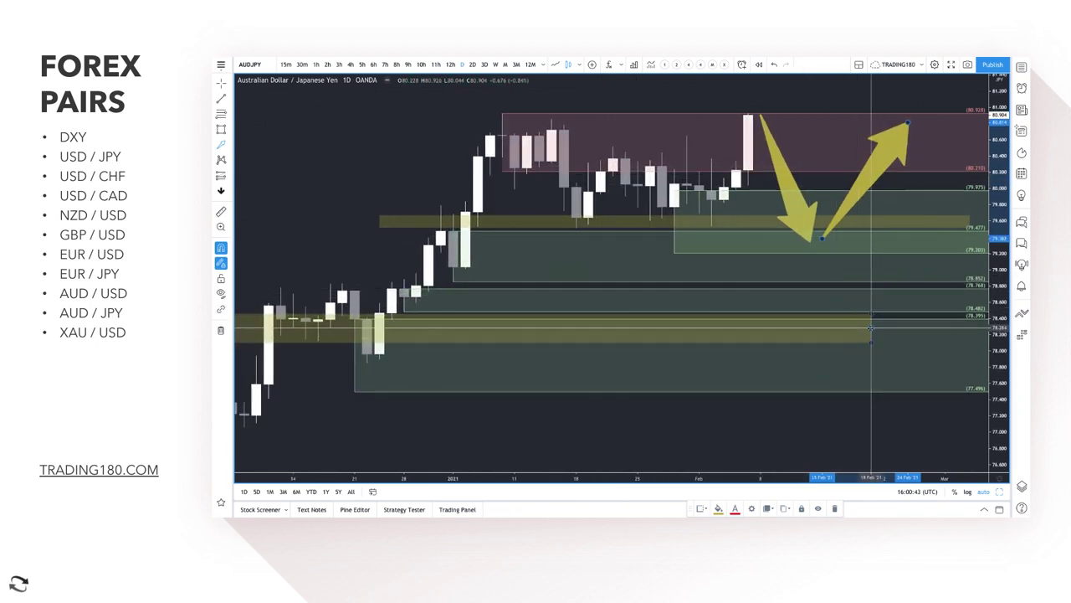
{"action": "left_click_drag", "start_coordinate": [871, 327], "coordinate": [969, 328]}
{"action": "key", "text": "ctrl+z"}
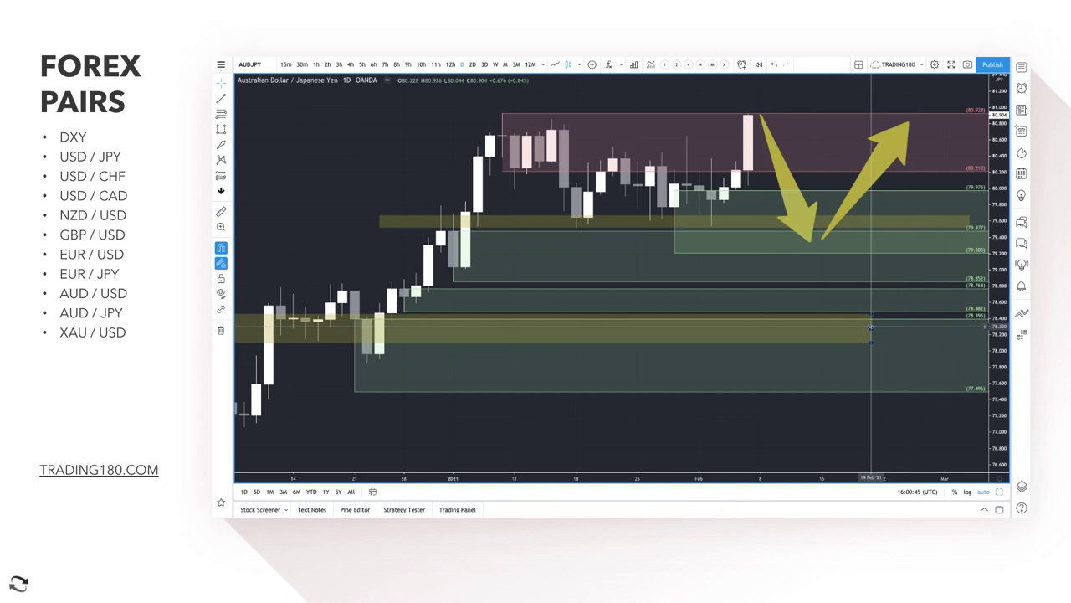
{"action": "left_click_drag", "start_coordinate": [871, 328], "coordinate": [944, 328]}
{"action": "left_click", "coordinate": [746, 409]}
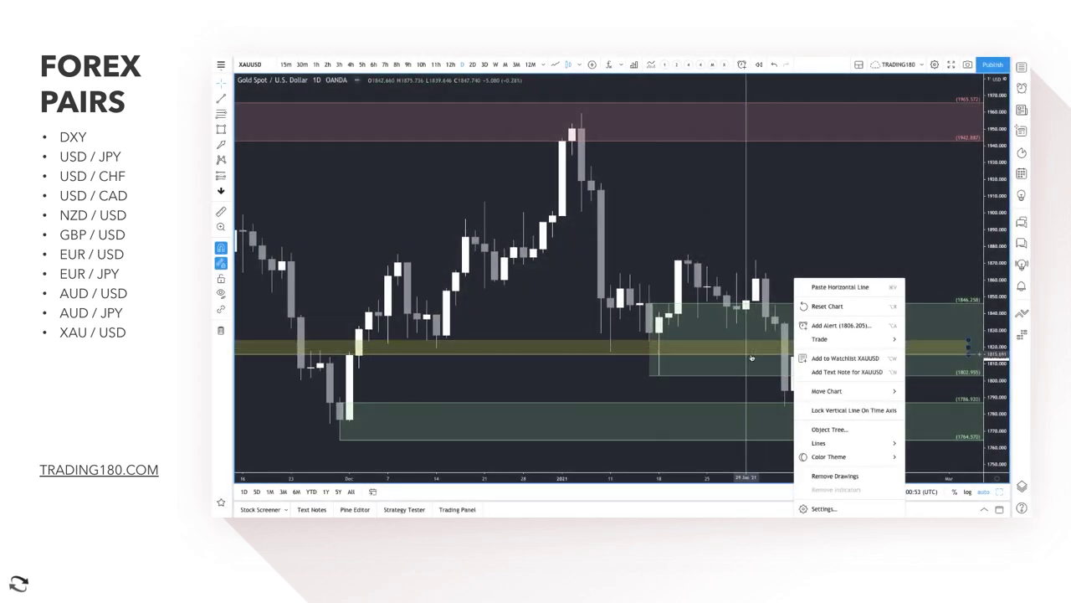
Switch to the XAU/USD daily chart and delete the upper demand zone between 1846.258 and 1802.955
{"action": "right_click", "coordinate": [751, 357]}
{"action": "left_click", "coordinate": [719, 359]}
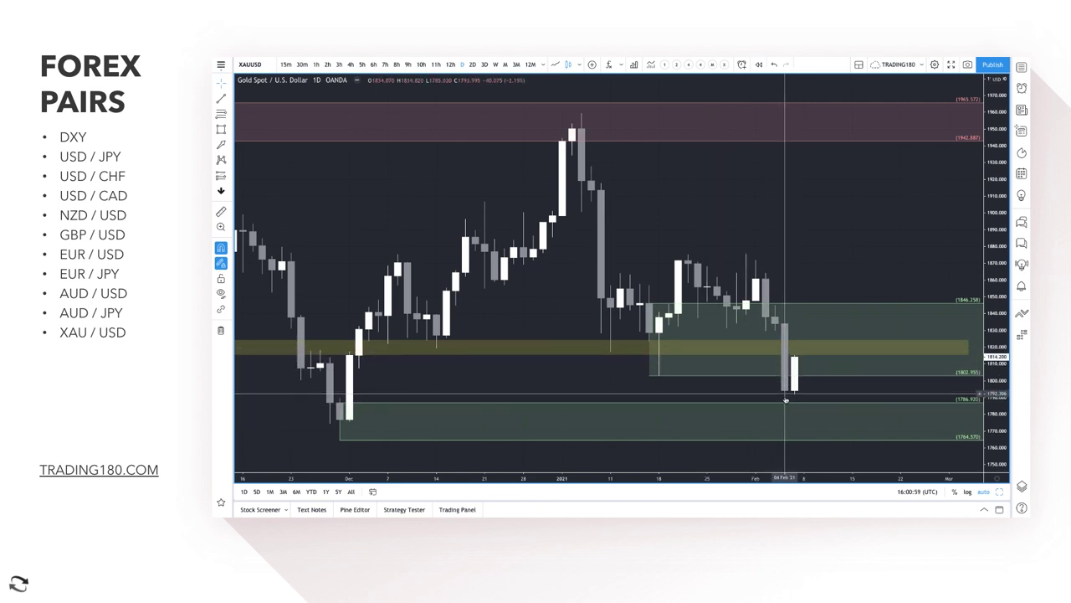
{"action": "left_click", "coordinate": [723, 379]}
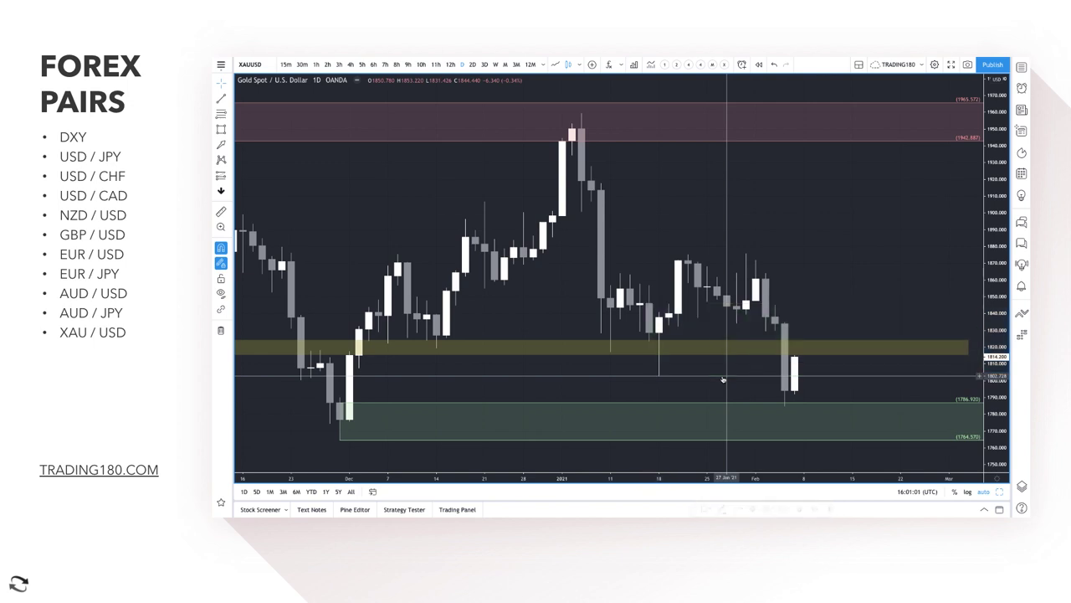
{"action": "scroll", "coordinate": [521, 391], "scroll_direction": "down", "scroll_amount": 3}
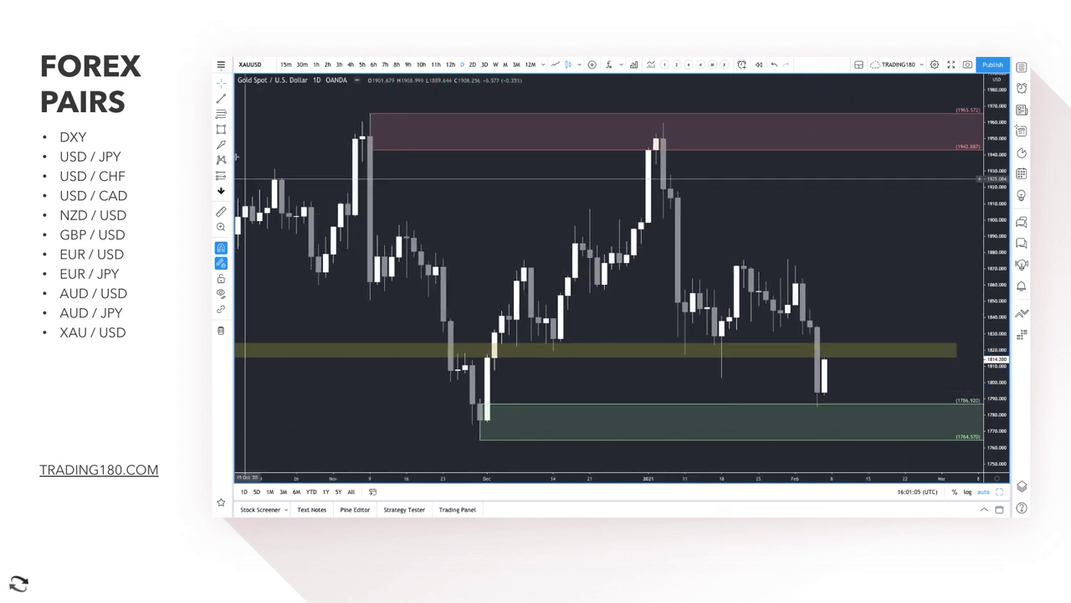
Draw a horizontal arrow inside XAU/USD's lower demand zone ending near 1769, and a second arrow from its tip up to about 1856
{"action": "mouse_move", "coordinate": [773, 434]}
{"action": "left_mouse_down"}
{"action": "mouse_move", "coordinate": [818, 408]}
{"action": "mouse_move", "coordinate": [825, 361]}
{"action": "mouse_move", "coordinate": [848, 420]}
{"action": "mouse_move", "coordinate": [814, 405]}
{"action": "mouse_move", "coordinate": [847, 432]}
{"action": "left_mouse_up"}
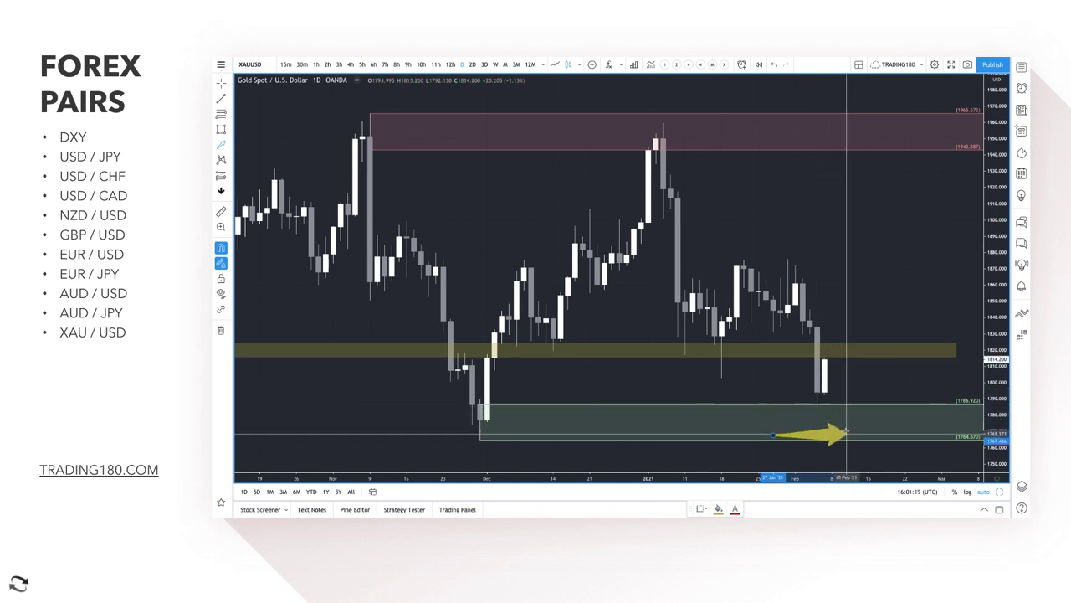
{"action": "left_click_drag", "start_coordinate": [835, 386], "coordinate": [846, 411]}
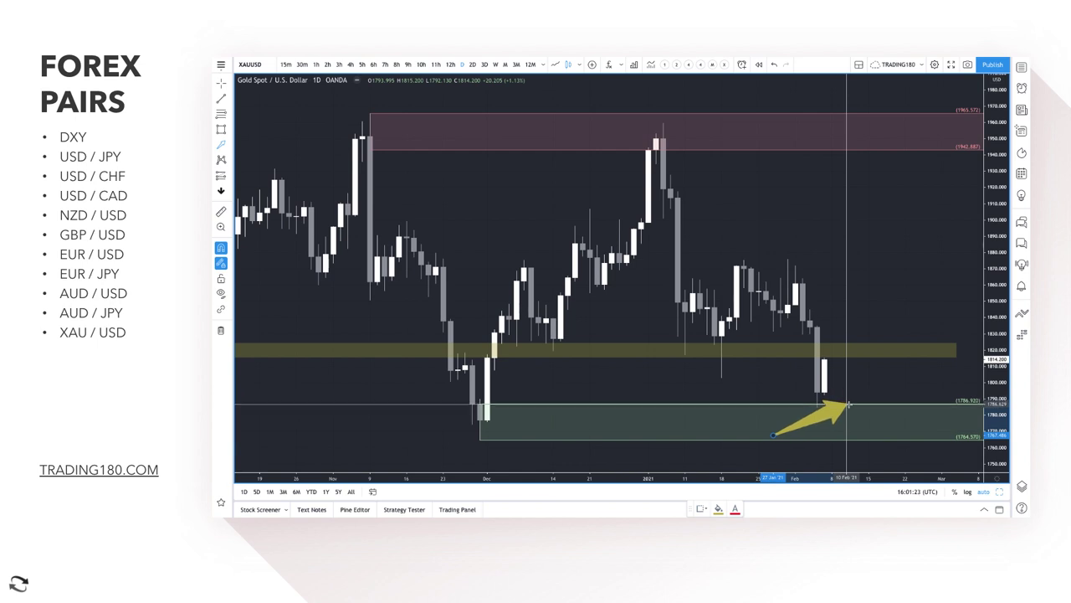
{"action": "left_click_drag", "start_coordinate": [847, 404], "coordinate": [853, 431]}
{"action": "left_click_drag", "start_coordinate": [847, 439], "coordinate": [919, 293]}
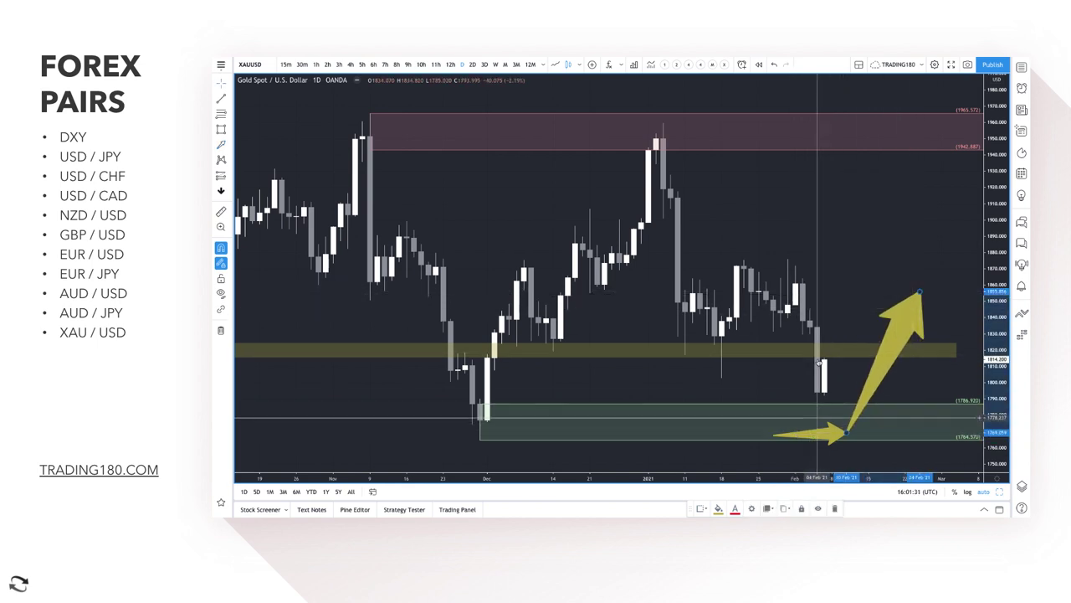
Draw a zone on XAU/USD from 1875.736 to 1847.740, starting 29 January 2021, and apply the SUPPLY template
{"action": "left_click", "coordinate": [221, 113]}
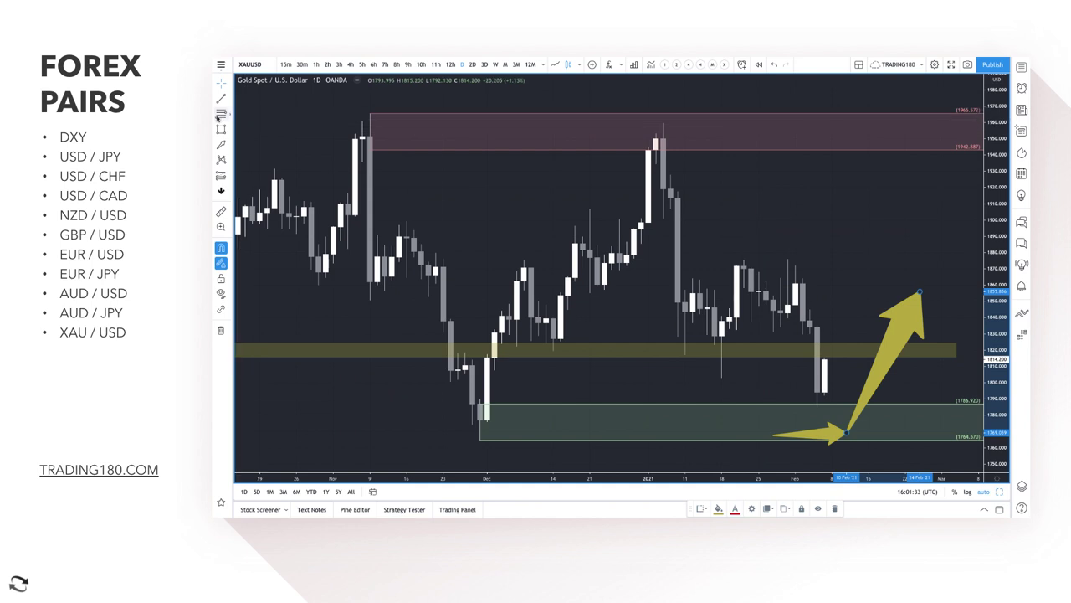
{"action": "left_click_drag", "start_coordinate": [795, 304], "coordinate": [743, 259]}
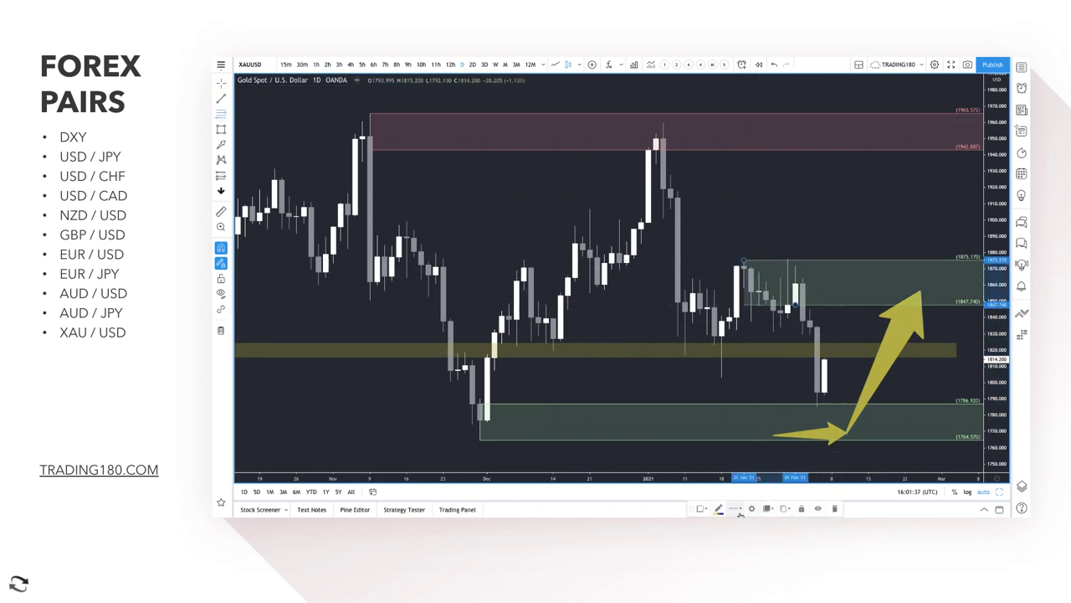
{"action": "left_click", "coordinate": [705, 510]}
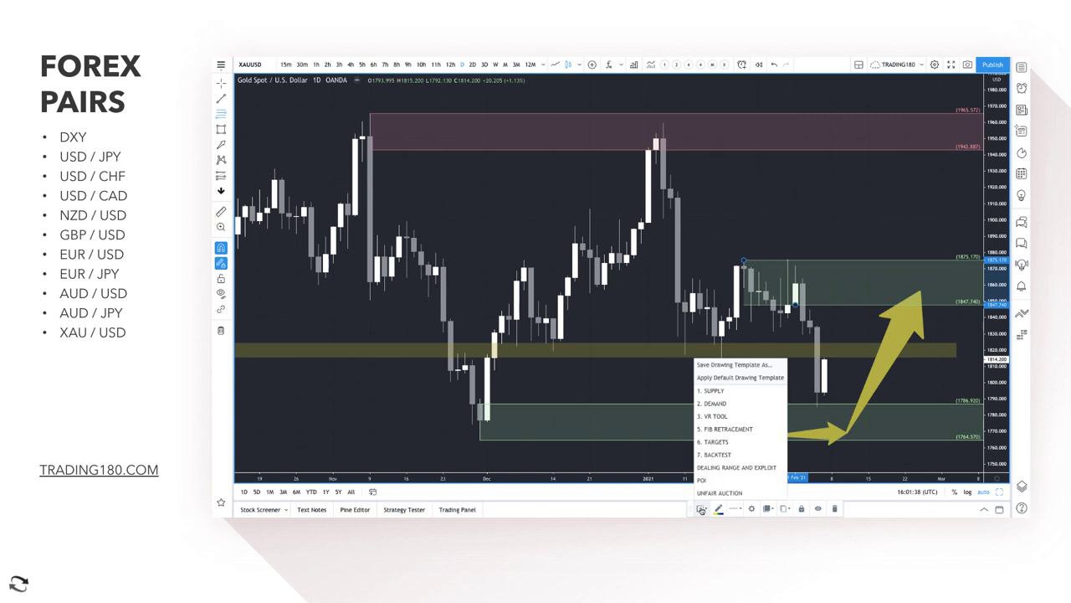
{"action": "left_click", "coordinate": [723, 390]}
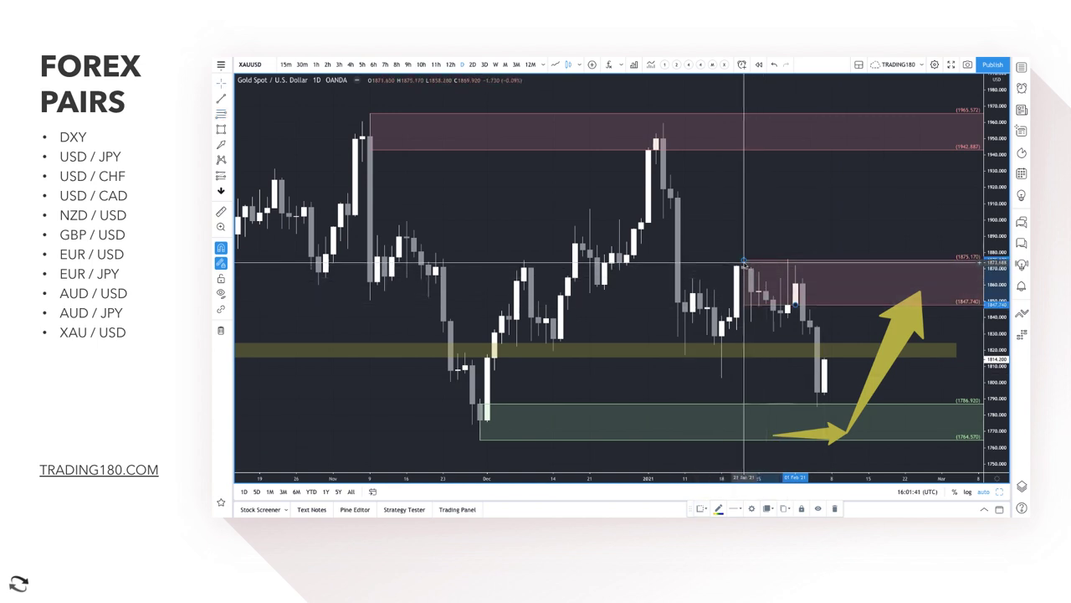
{"action": "left_click_drag", "start_coordinate": [744, 260], "coordinate": [787, 260]}
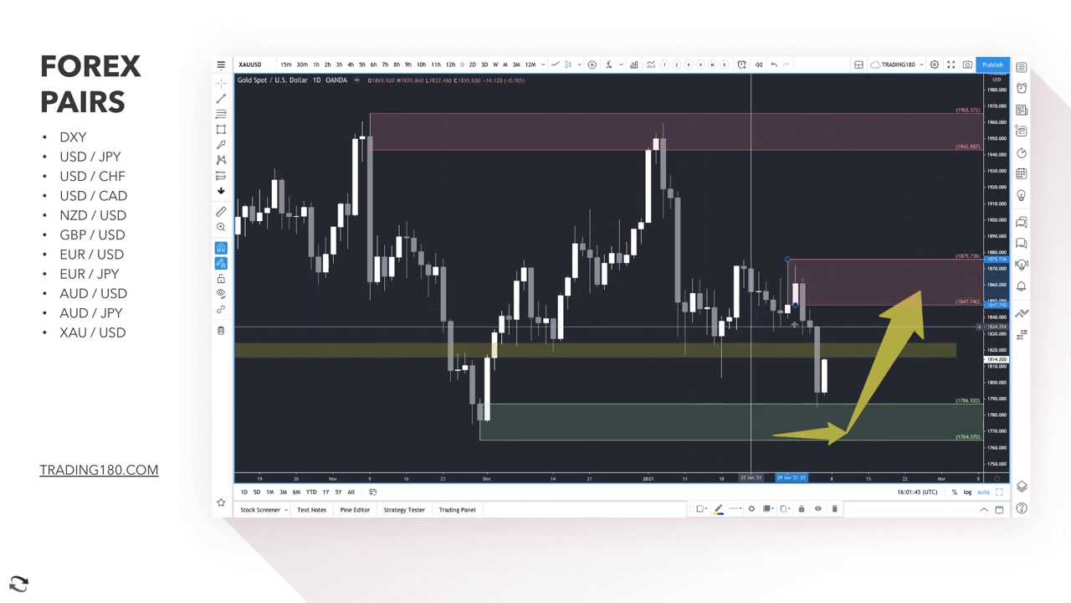
Delete the small horizontal arrow and move the upward arrow's start to about 1768 on 8 February 2021
{"action": "scroll", "coordinate": [787, 300], "scroll_direction": "down", "scroll_amount": 1}
{"action": "scroll", "coordinate": [786, 299], "scroll_direction": "up", "scroll_amount": 1}
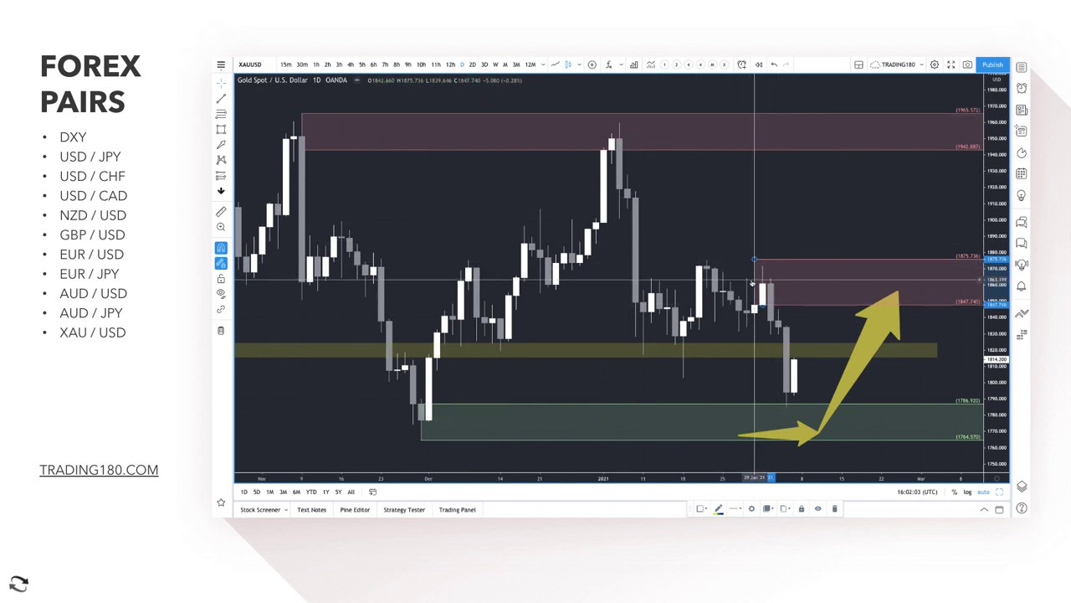
{"action": "left_click", "coordinate": [798, 436]}
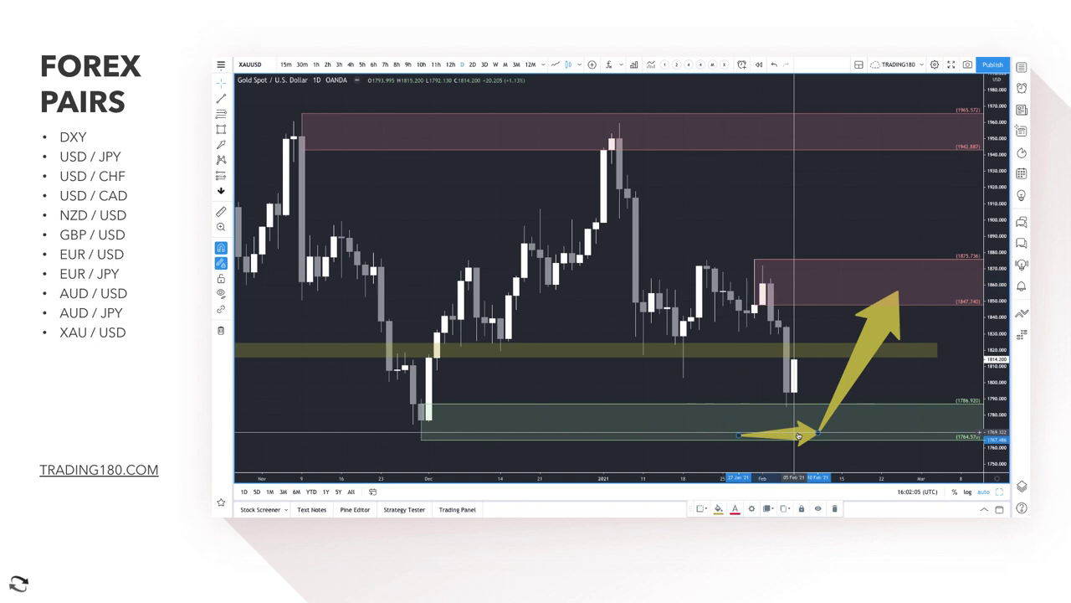
{"action": "key", "text": "Delete"}
{"action": "left_click", "coordinate": [808, 434]}
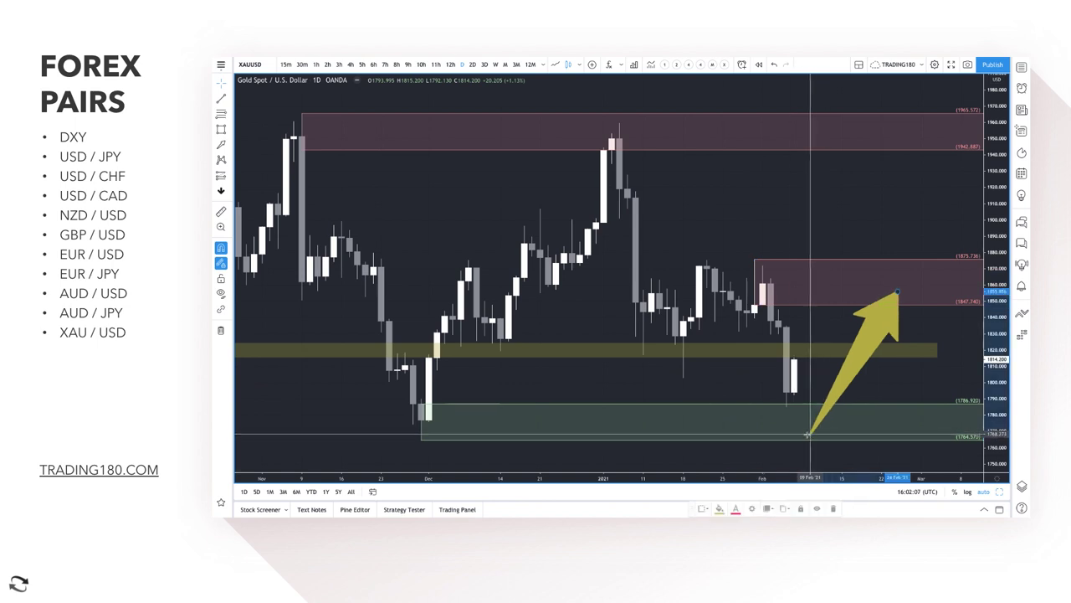
{"action": "left_click_drag", "start_coordinate": [808, 434], "coordinate": [802, 433]}
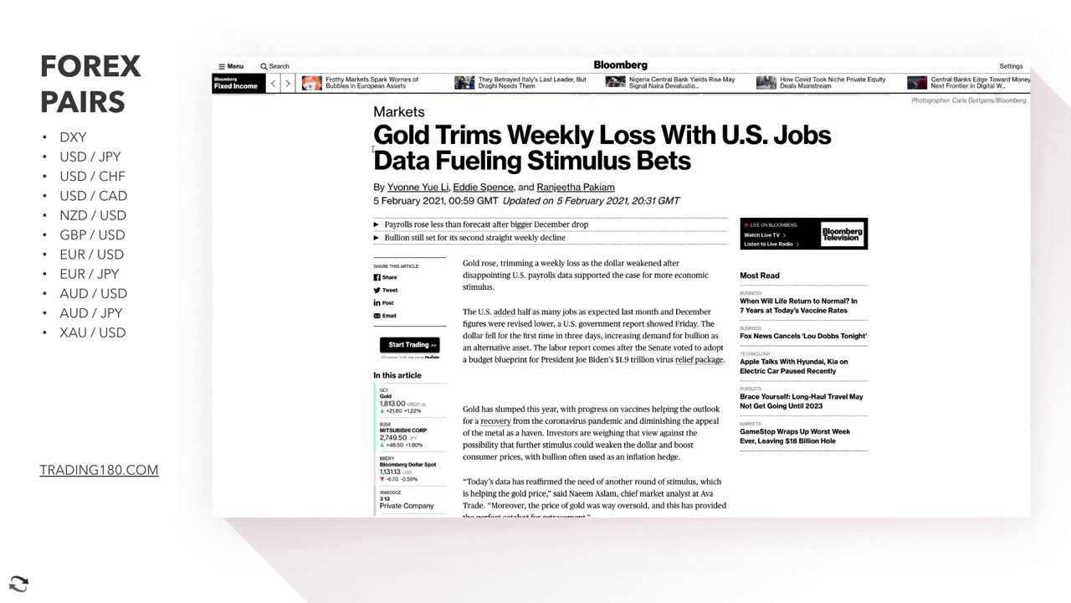
Switch to the Bloomberg gold article and read its headline, two key points and opening paragraph
{"action": "left_click_drag", "start_coordinate": [391, 138], "coordinate": [639, 165]}
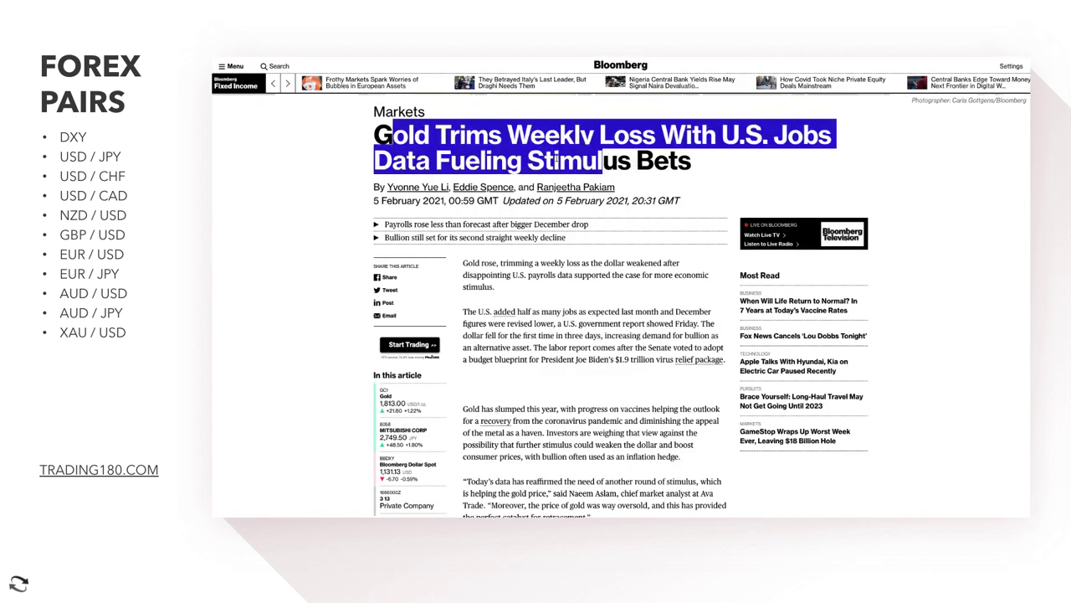
{"action": "left_click_drag", "start_coordinate": [556, 159], "coordinate": [568, 164]}
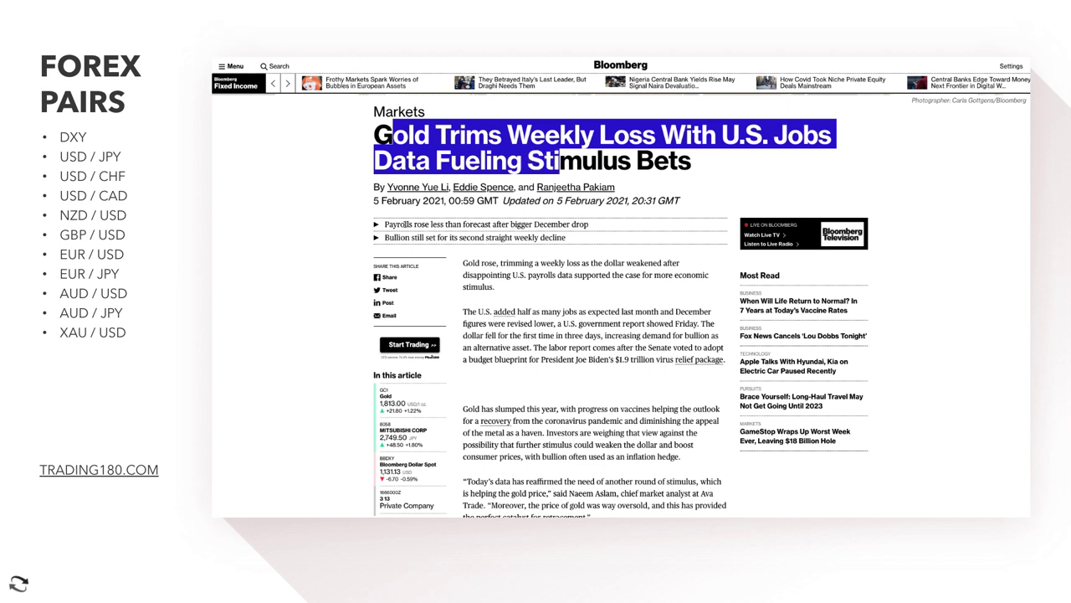
{"action": "left_click_drag", "start_coordinate": [404, 224], "coordinate": [429, 224]}
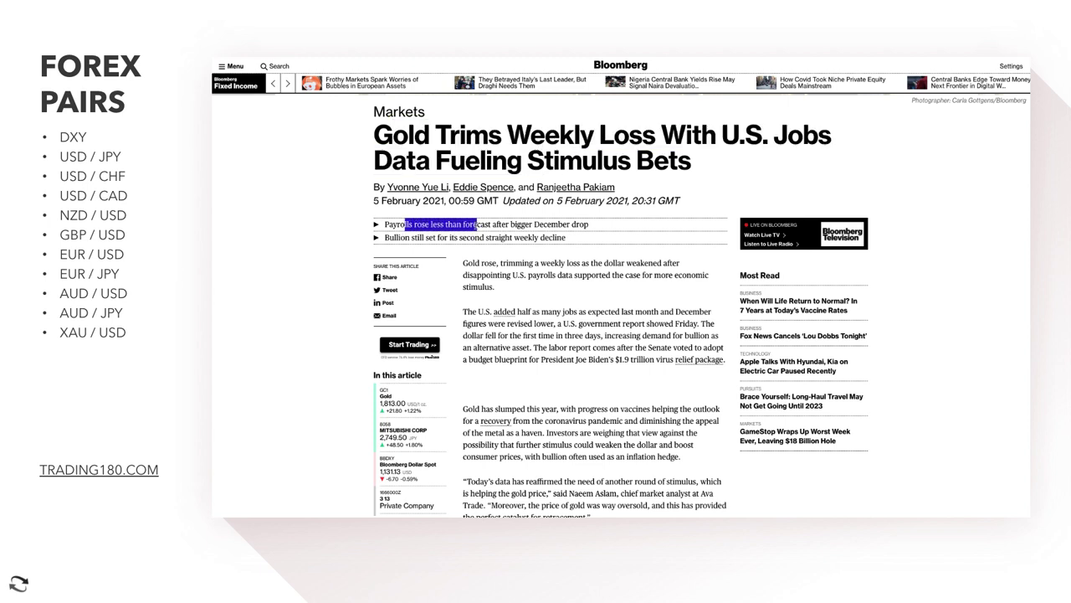
{"action": "left_click_drag", "start_coordinate": [570, 226], "coordinate": [519, 237]}
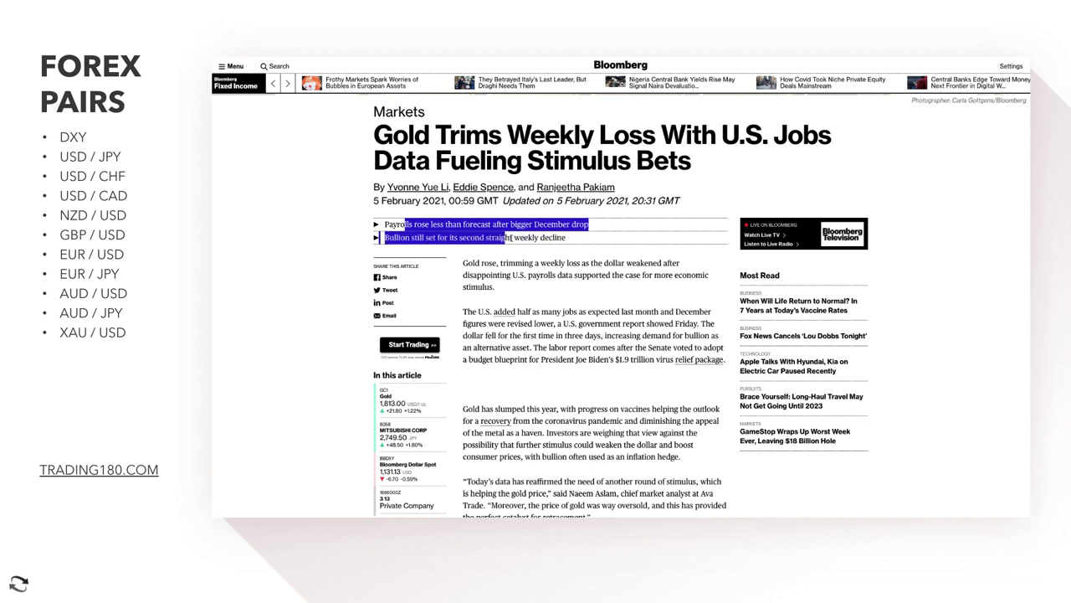
{"action": "left_click", "coordinate": [479, 263]}
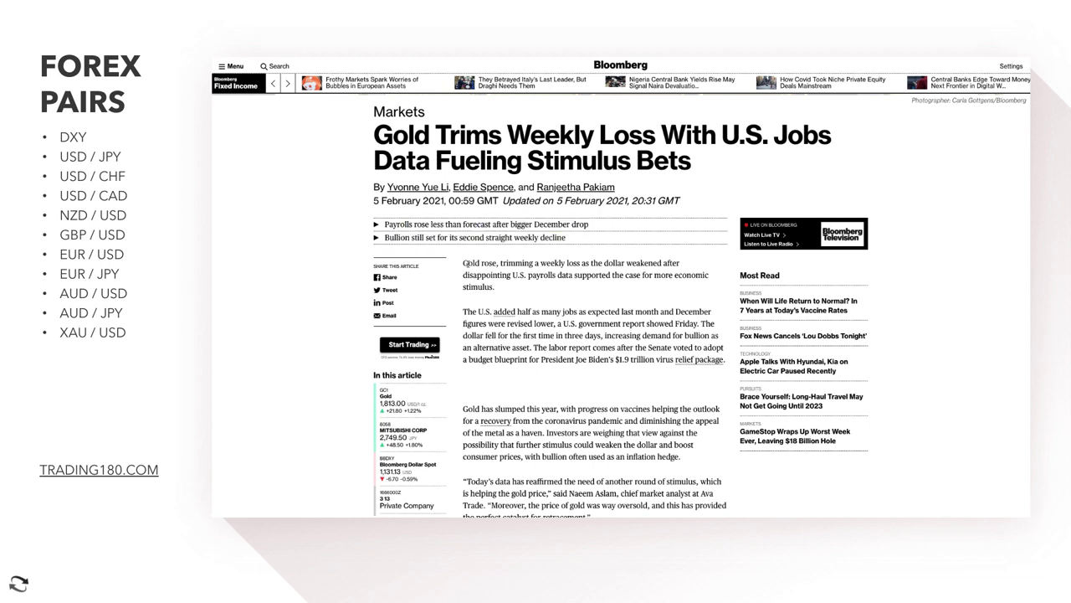
{"action": "left_click_drag", "start_coordinate": [663, 273], "coordinate": [611, 275]}
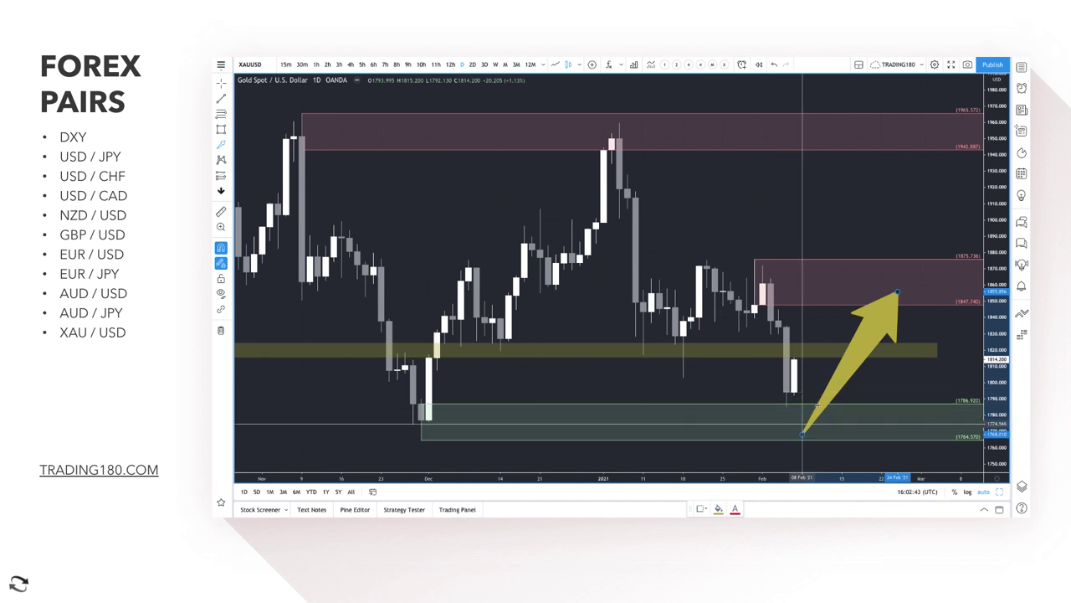
Draw a zone on the XAU/USD chart from 1763.692 to 1747.572, starting 26 June 2020, and apply the DEMAND template
{"action": "scroll", "coordinate": [793, 390], "scroll_direction": "down", "scroll_amount": 1}
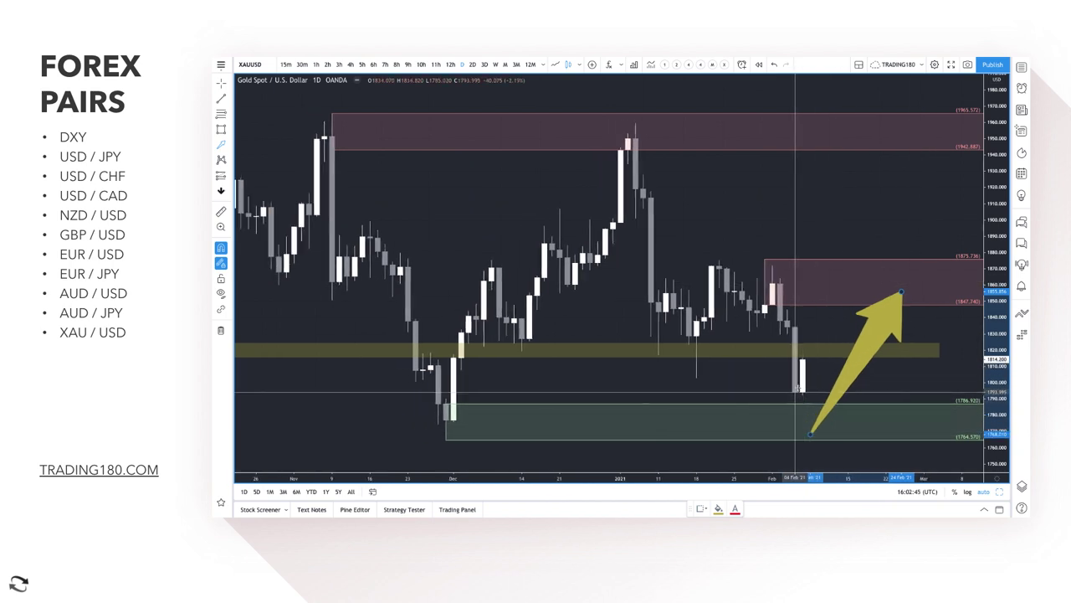
{"action": "scroll", "coordinate": [795, 390], "scroll_direction": "down", "scroll_amount": 3}
{"action": "scroll", "coordinate": [795, 390], "scroll_direction": "up", "scroll_amount": 2}
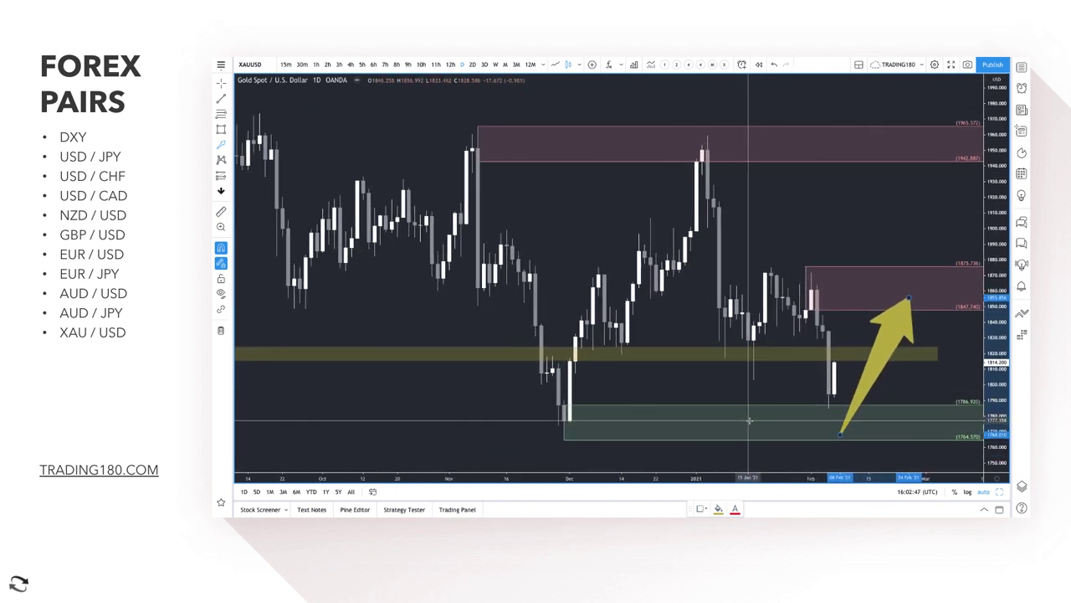
{"action": "scroll", "coordinate": [795, 418], "scroll_direction": "down", "scroll_amount": 6}
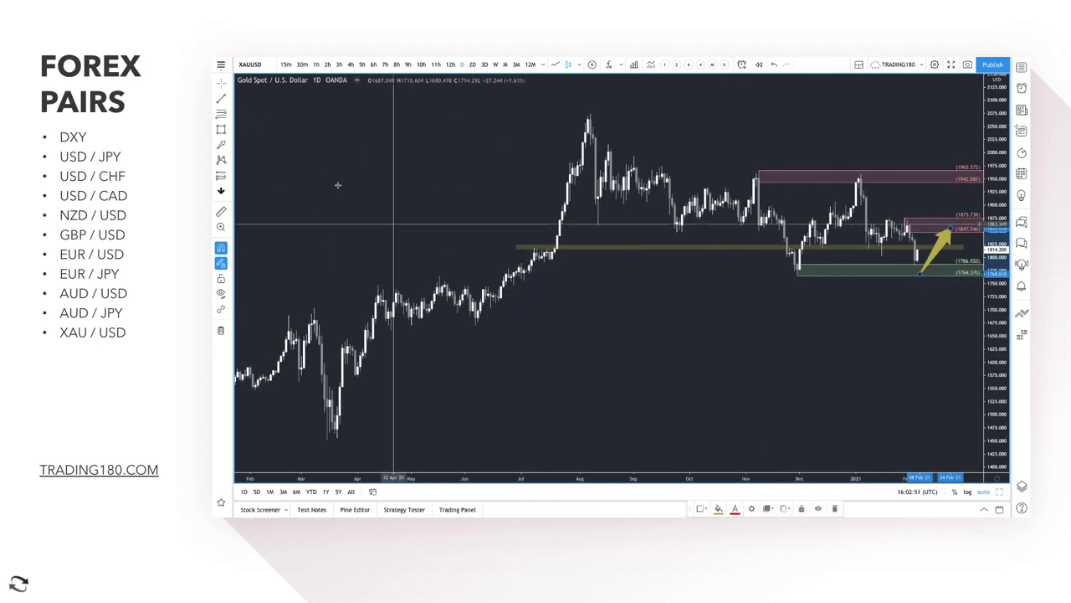
{"action": "left_click", "coordinate": [221, 113]}
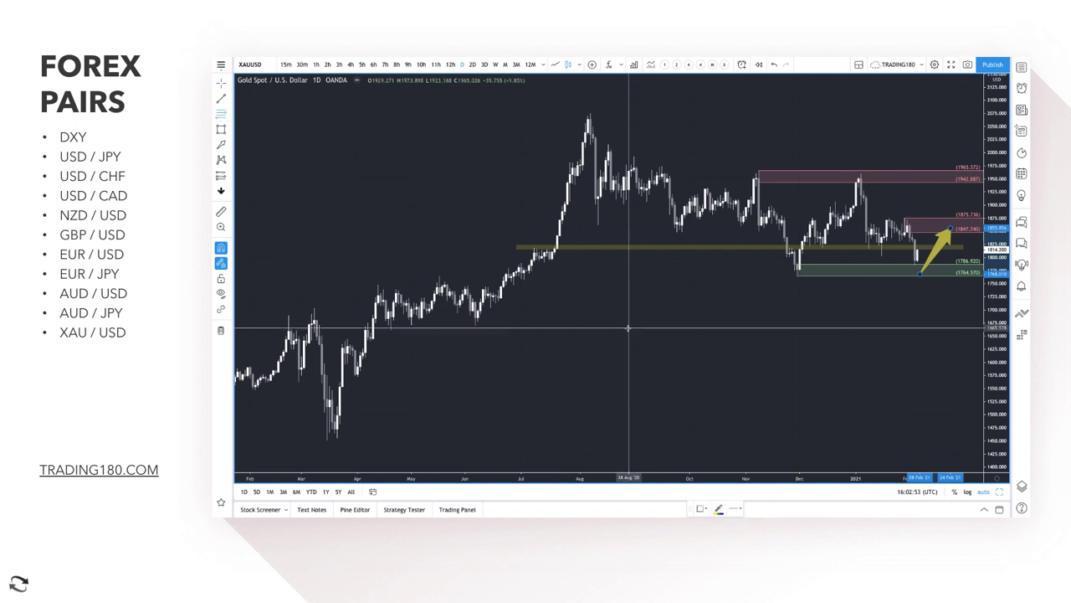
{"action": "scroll", "coordinate": [628, 329], "scroll_direction": "up", "scroll_amount": 3}
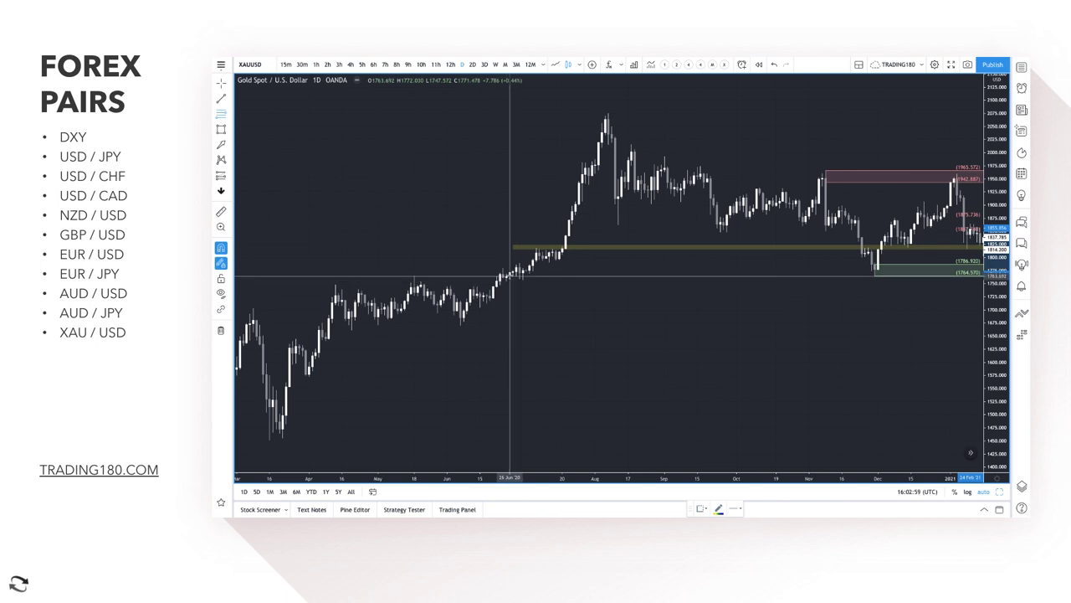
{"action": "mouse_move", "coordinate": [502, 273]}
{"action": "left_mouse_down"}
{"action": "mouse_move", "coordinate": [509, 286]}
{"action": "mouse_move", "coordinate": [555, 292]}
{"action": "mouse_move", "coordinate": [509, 276]}
{"action": "left_mouse_up"}
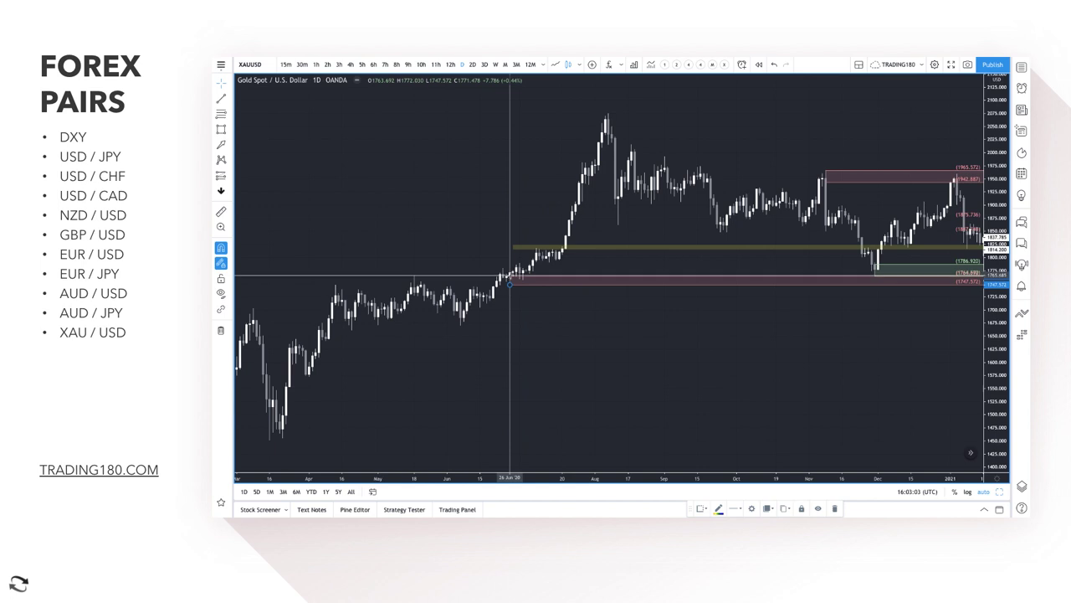
{"action": "left_click", "coordinate": [700, 509]}
{"action": "left_click", "coordinate": [722, 405]}
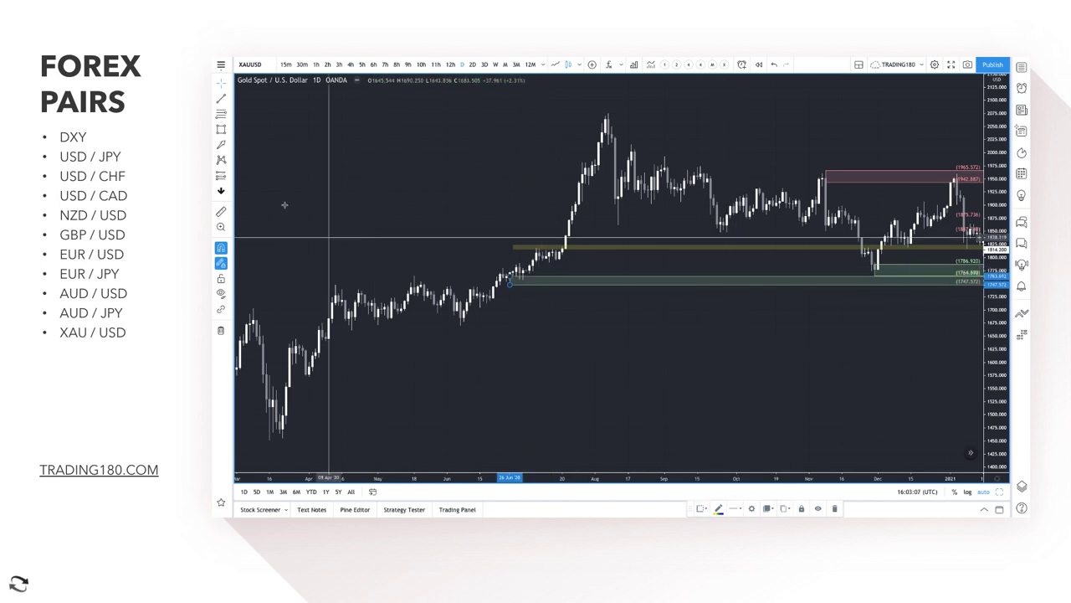
Draw a deeper demand zone on XAU/USD between 1726.761 and 1670.438, starting in early June 2020
{"action": "left_click", "coordinate": [218, 116]}
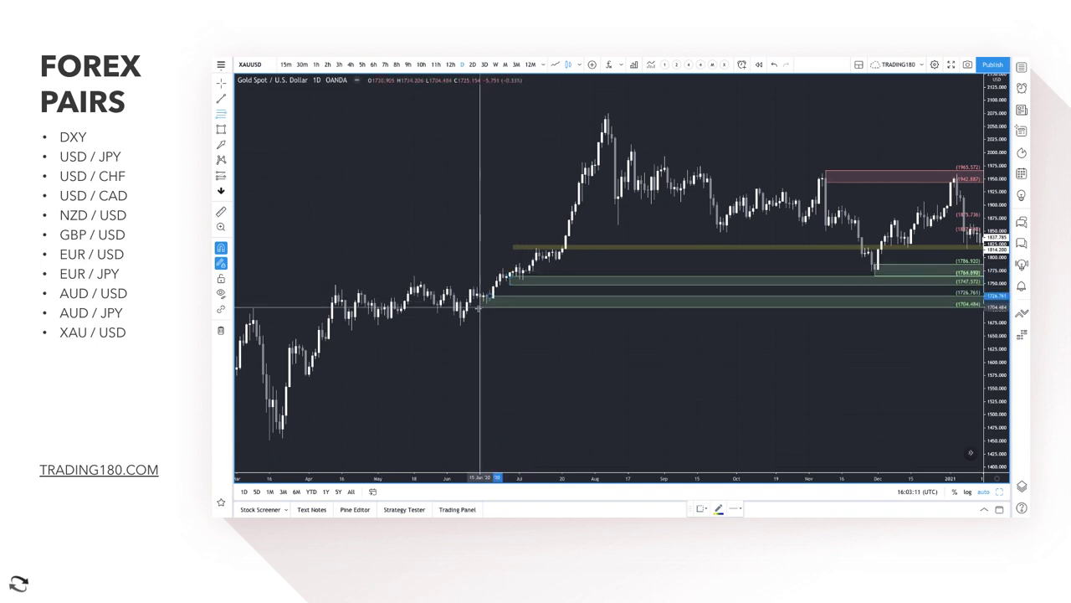
{"action": "left_click_drag", "start_coordinate": [489, 294], "coordinate": [460, 326]}
{"action": "scroll", "coordinate": [555, 343], "scroll_direction": "down", "scroll_amount": 4}
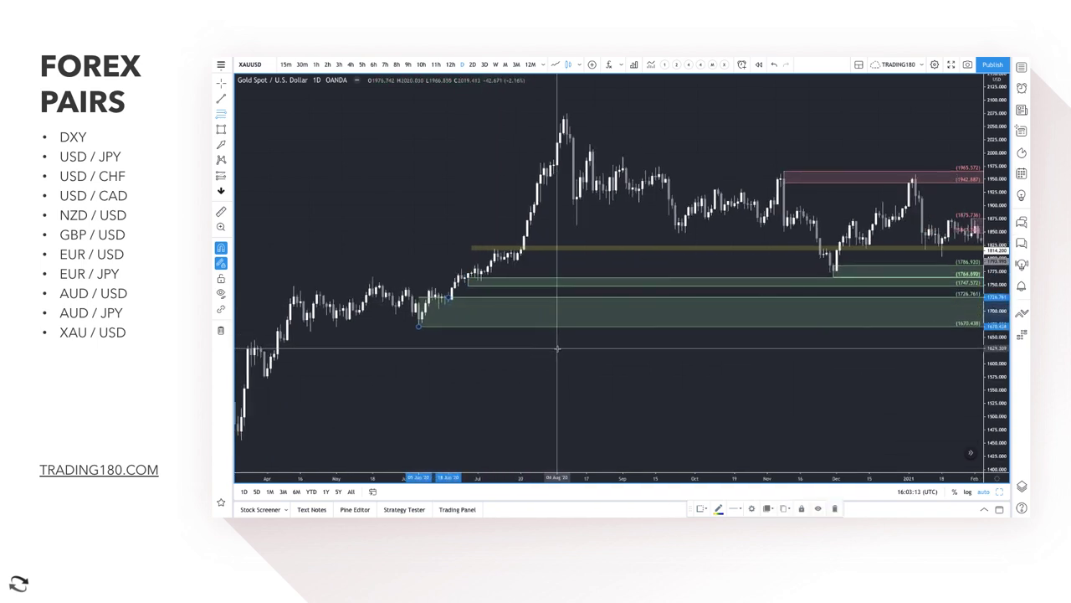
Draw a Fib Retracement from the March 2020 low at 1455.320 to the August 2020 high at 2075.282, and apply the VR TOOL template
{"action": "scroll", "coordinate": [616, 340], "scroll_direction": "down", "scroll_amount": 2}
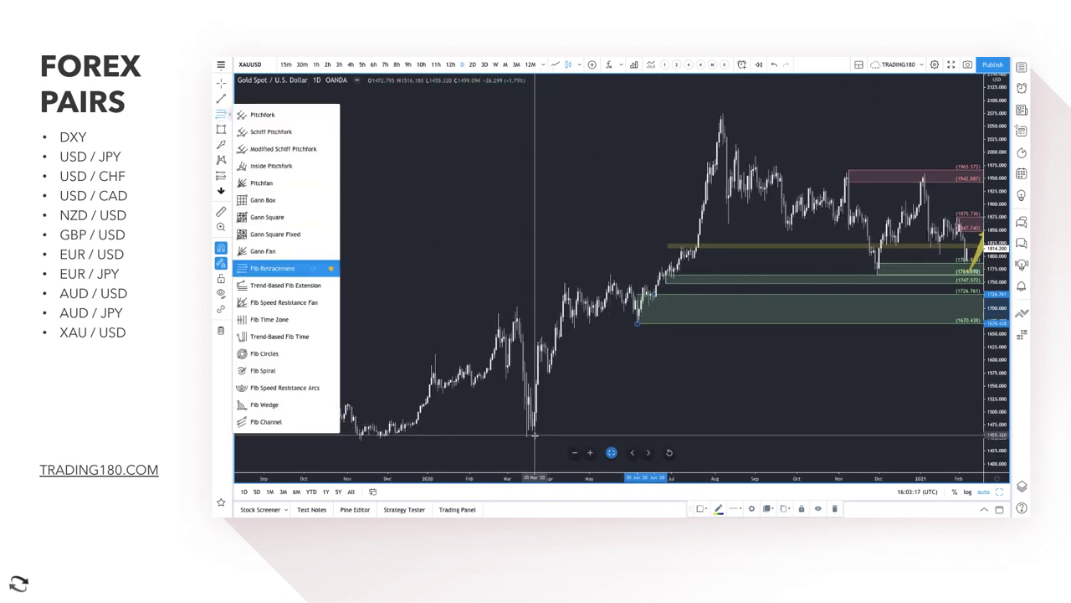
{"action": "mouse_move", "coordinate": [533, 435]}
{"action": "left_mouse_down"}
{"action": "mouse_move", "coordinate": [641, 310]}
{"action": "mouse_move", "coordinate": [716, 165]}
{"action": "mouse_move", "coordinate": [721, 112]}
{"action": "left_mouse_up"}
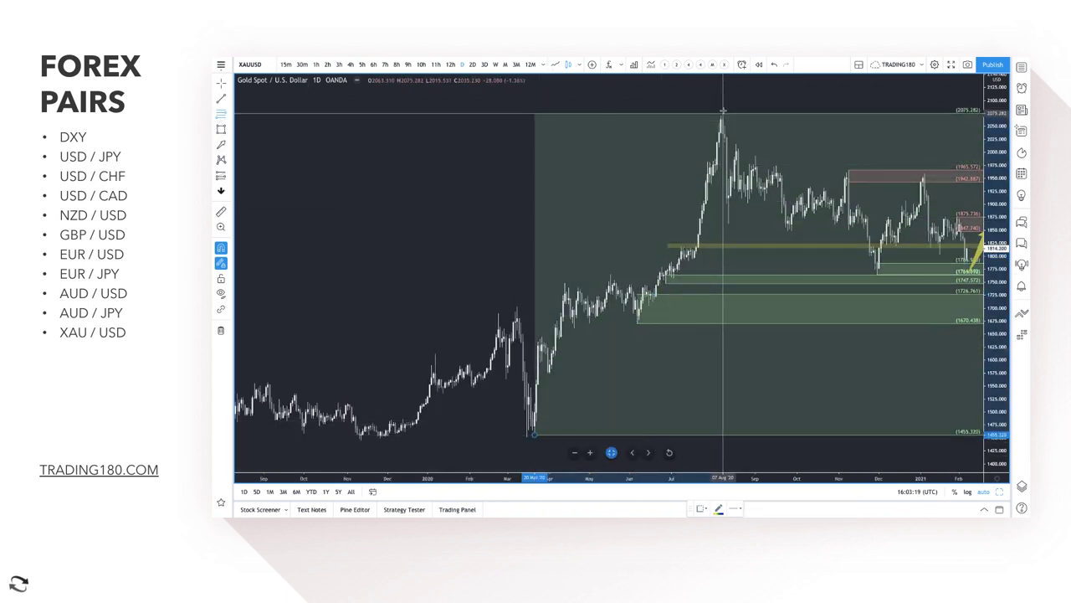
{"action": "left_click", "coordinate": [700, 508]}
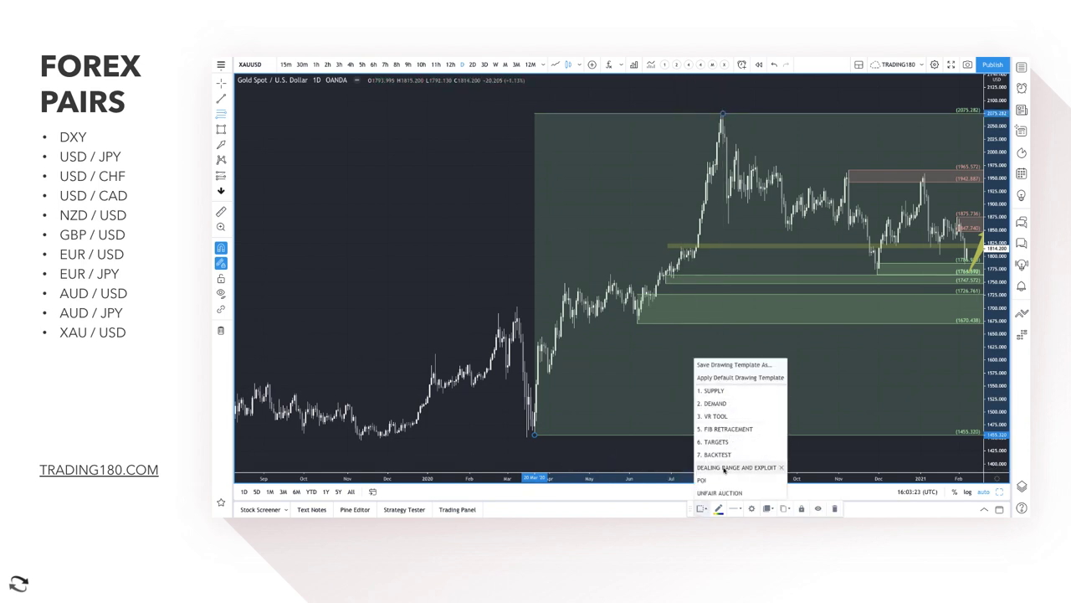
{"action": "left_click", "coordinate": [716, 416]}
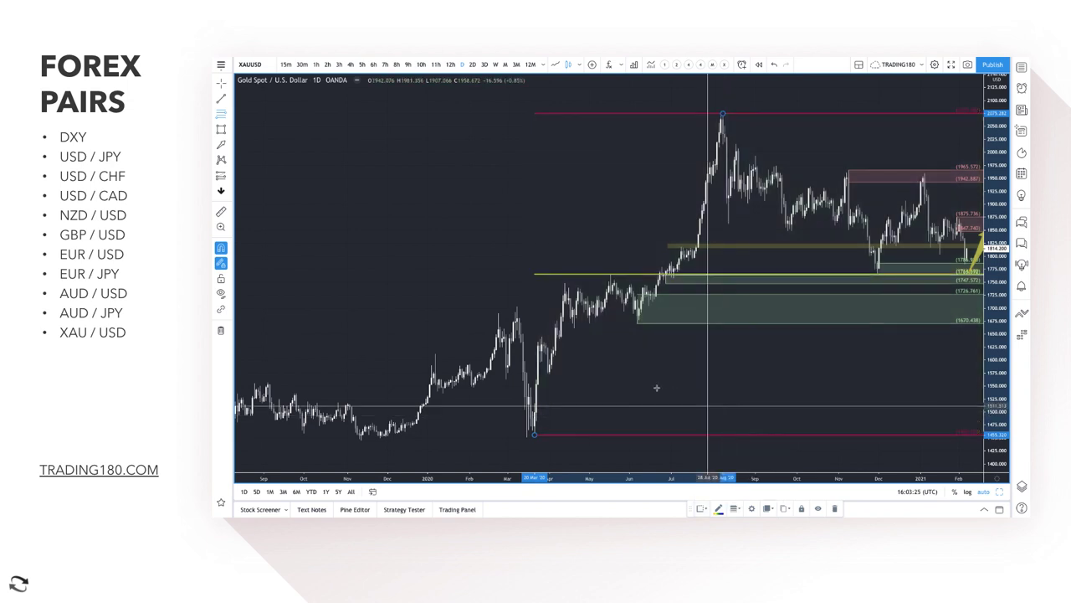
Draw a horizontal arrow at about 1764.5 pointing at the retracement's middle line, from 30 January to mid-March 2020
{"action": "scroll", "coordinate": [653, 388], "scroll_direction": "down", "scroll_amount": 3}
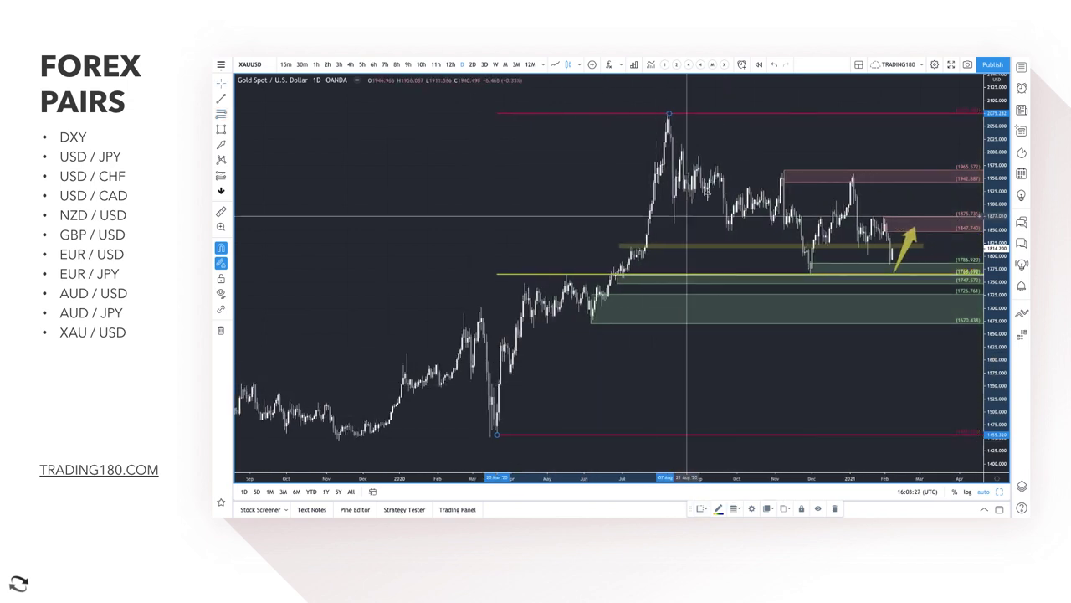
{"action": "left_click", "coordinate": [221, 145]}
{"action": "left_click", "coordinate": [434, 274]}
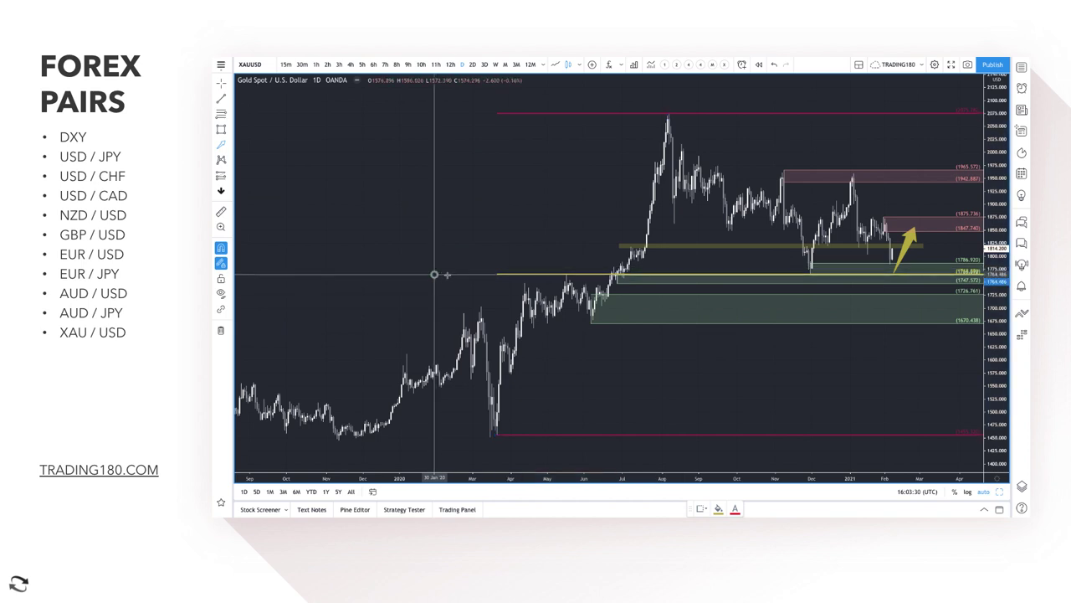
{"action": "left_click", "coordinate": [488, 274]}
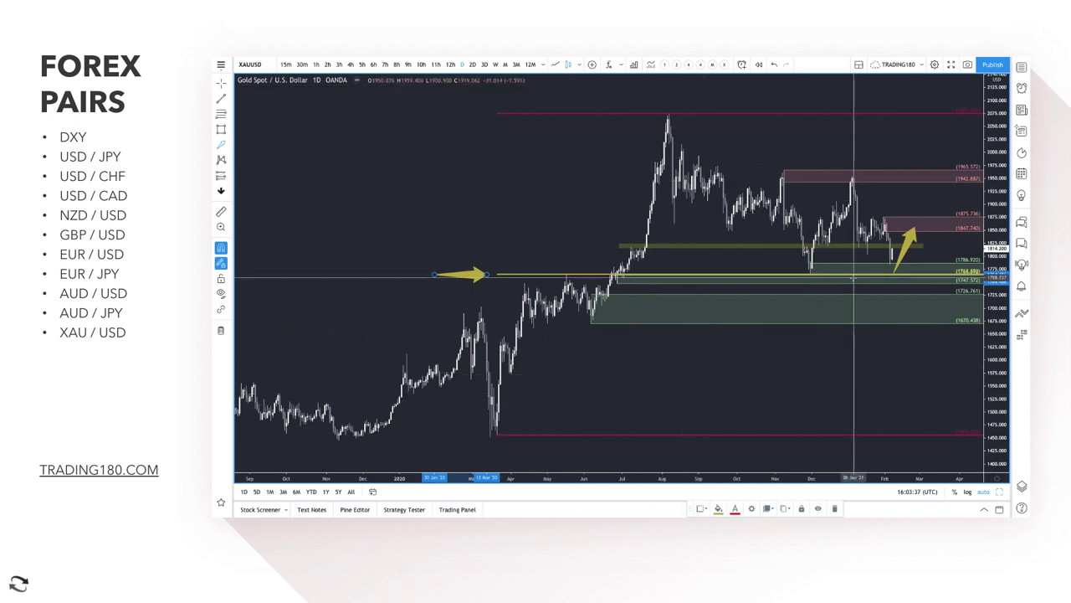
{"action": "left_click", "coordinate": [795, 312]}
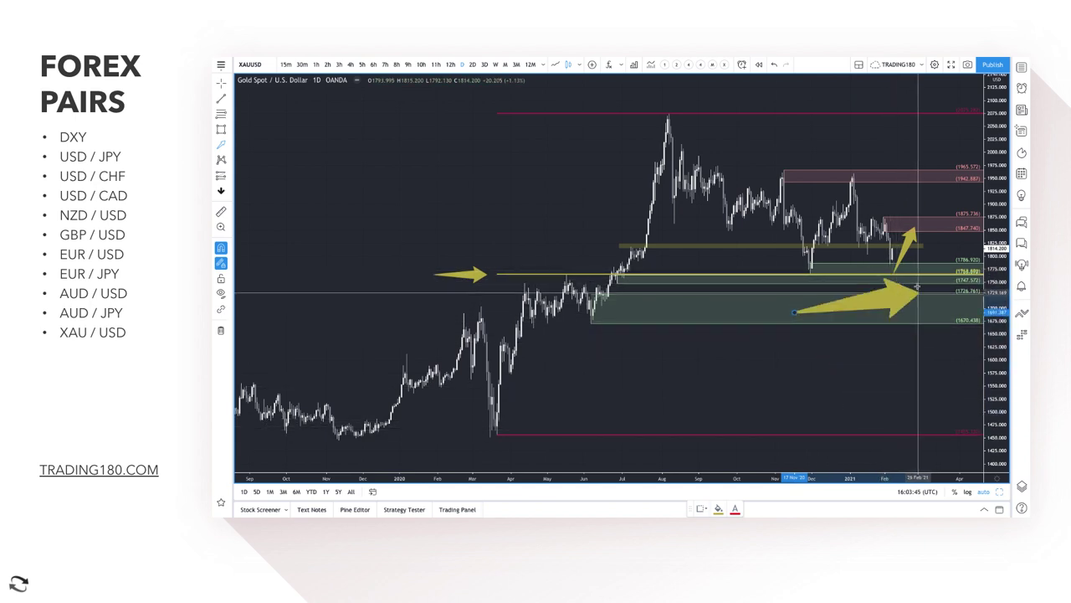
{"action": "key", "text": "Escape"}
{"action": "scroll", "coordinate": [830, 248], "scroll_direction": "up", "scroll_amount": 2}
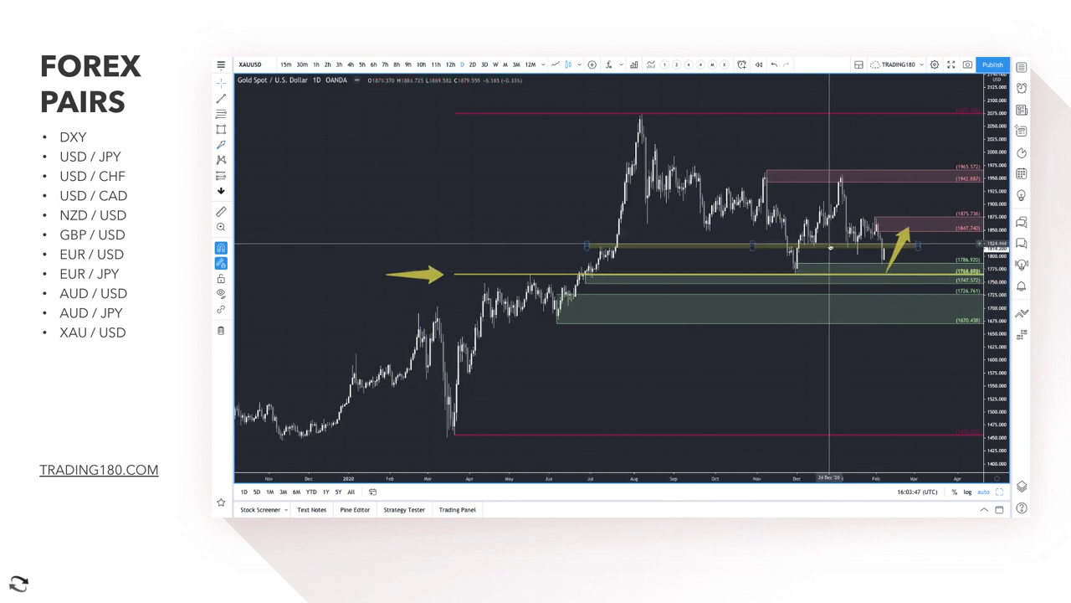
{"action": "scroll", "coordinate": [829, 247], "scroll_direction": "up", "scroll_amount": 1}
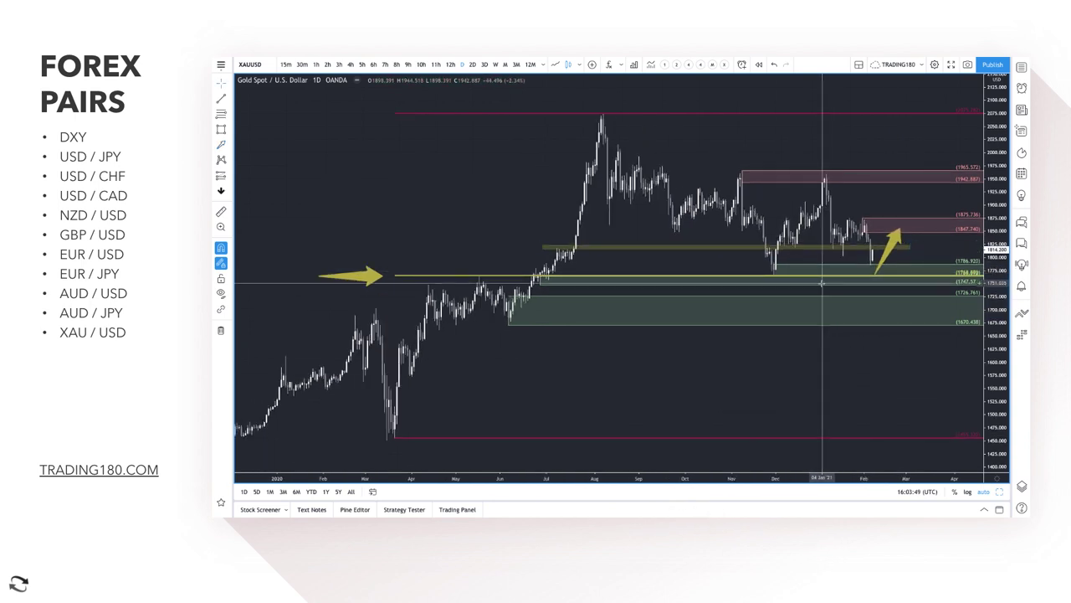